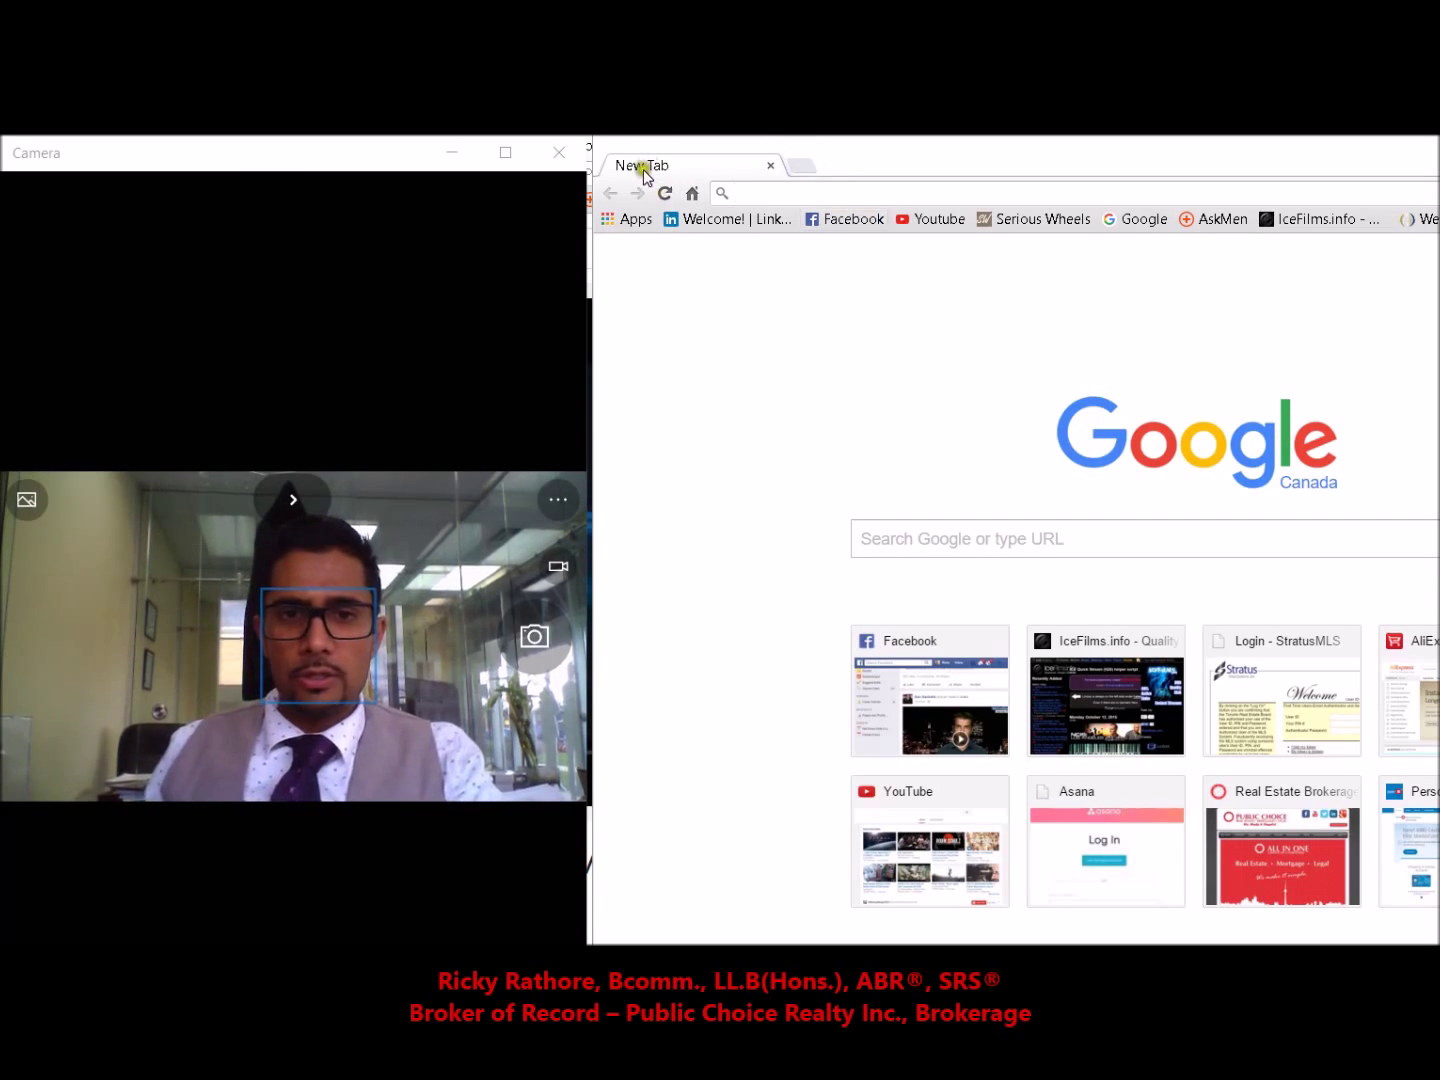
pyautogui.write('TORONTO')
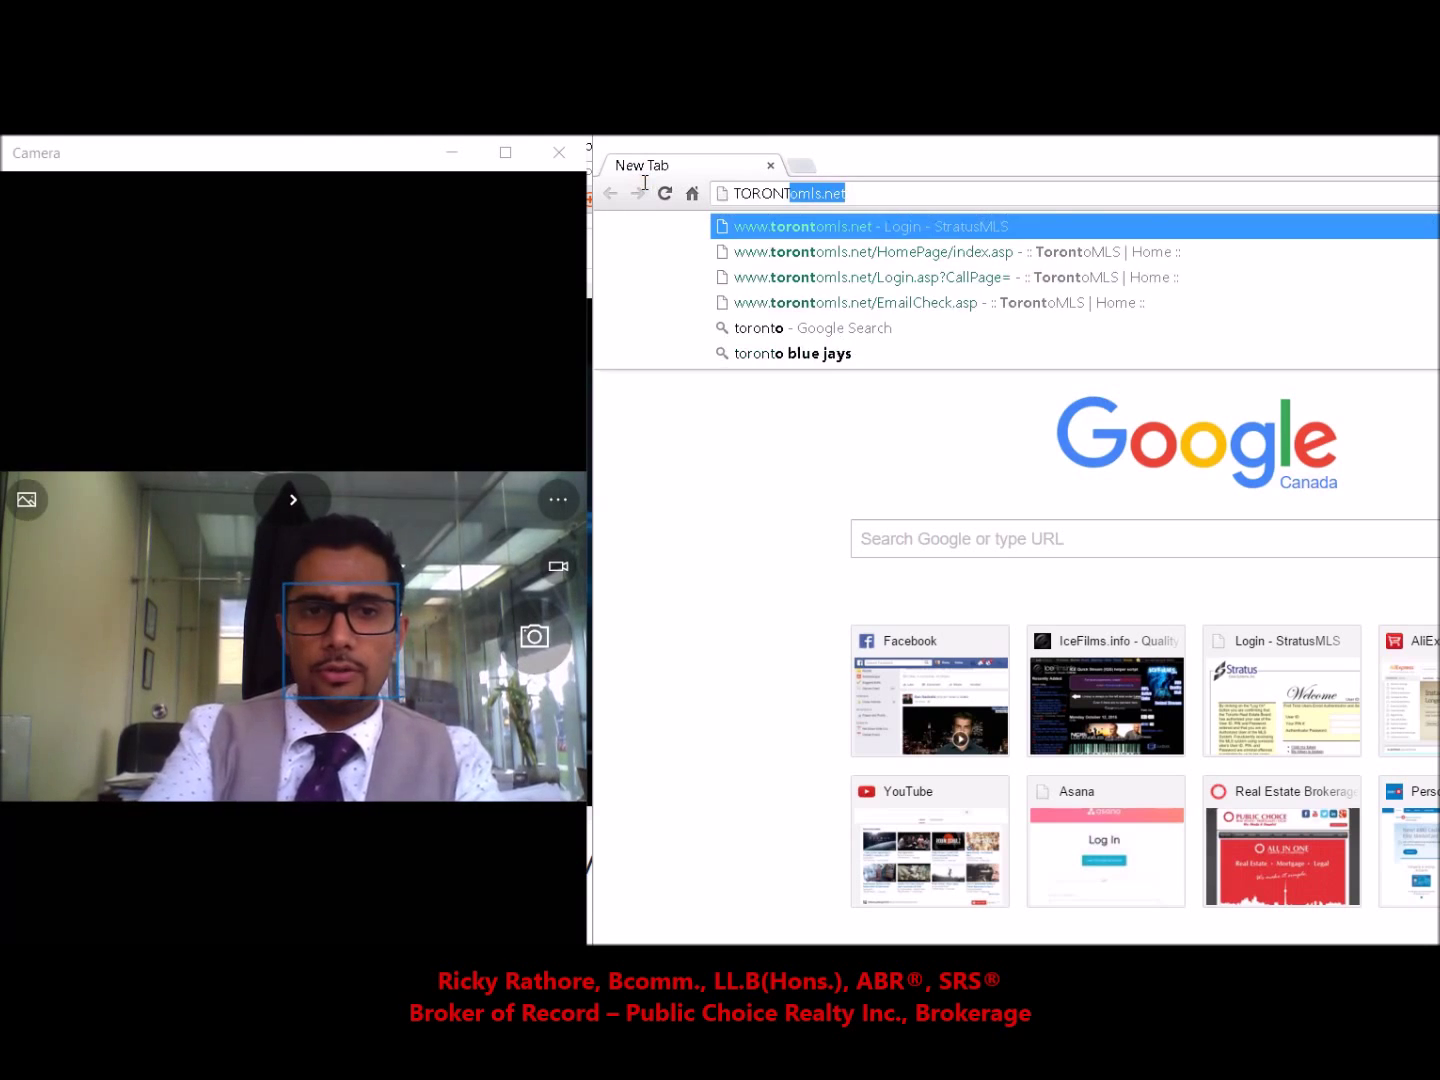
pyautogui.press('Return')
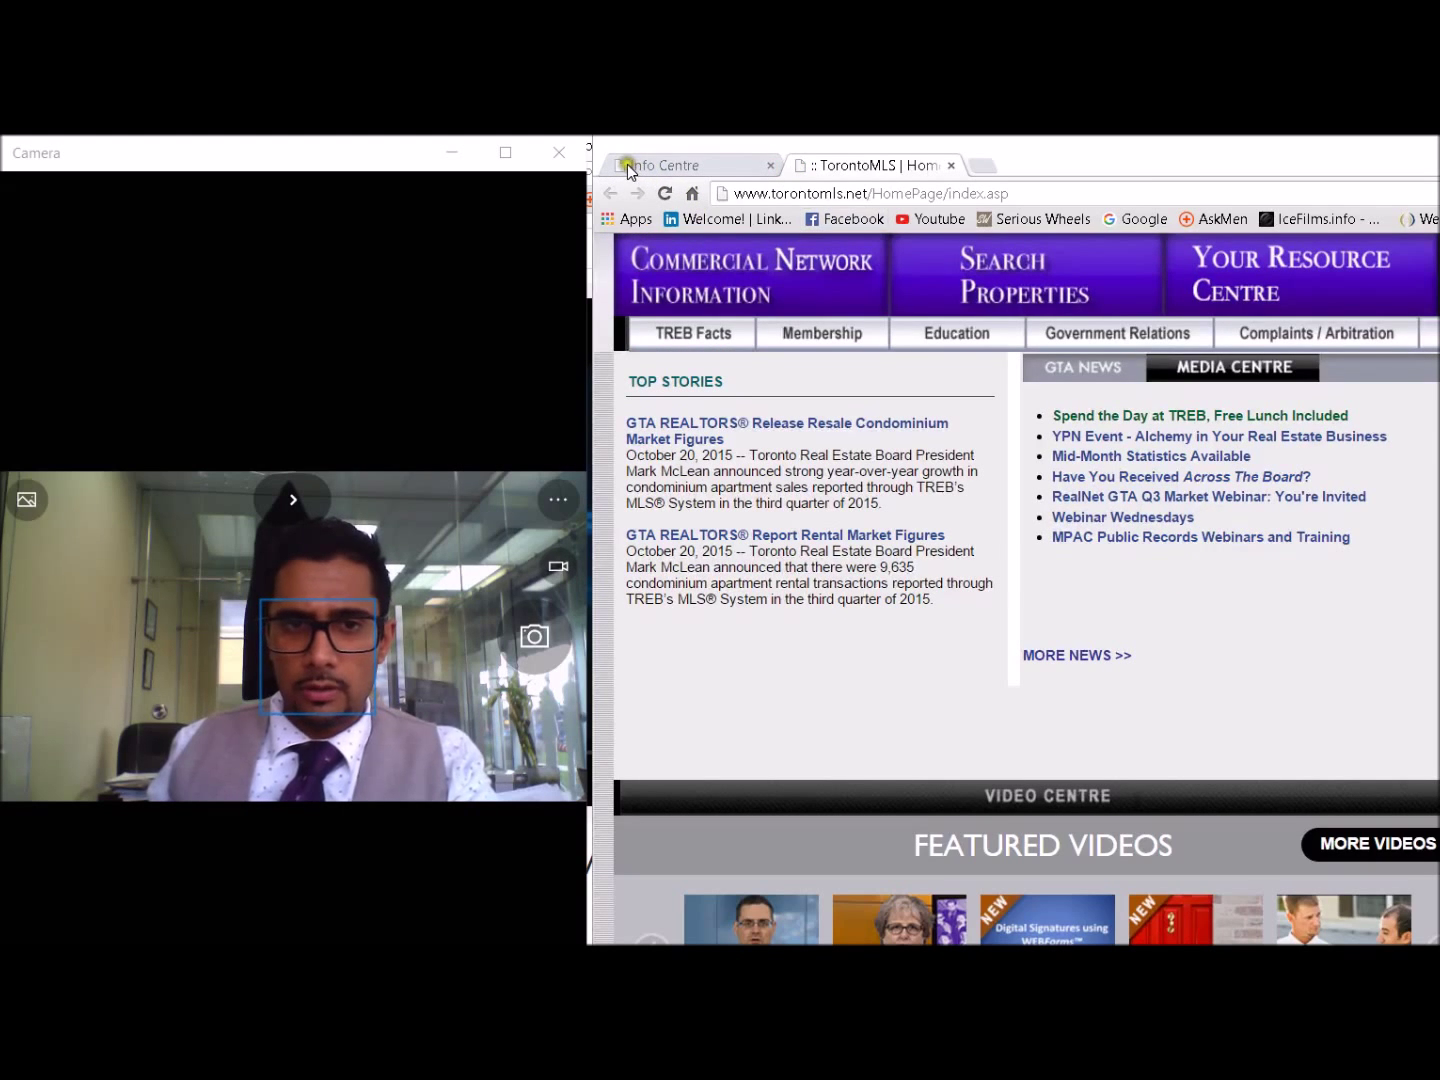
pyautogui.click(1285, 416)
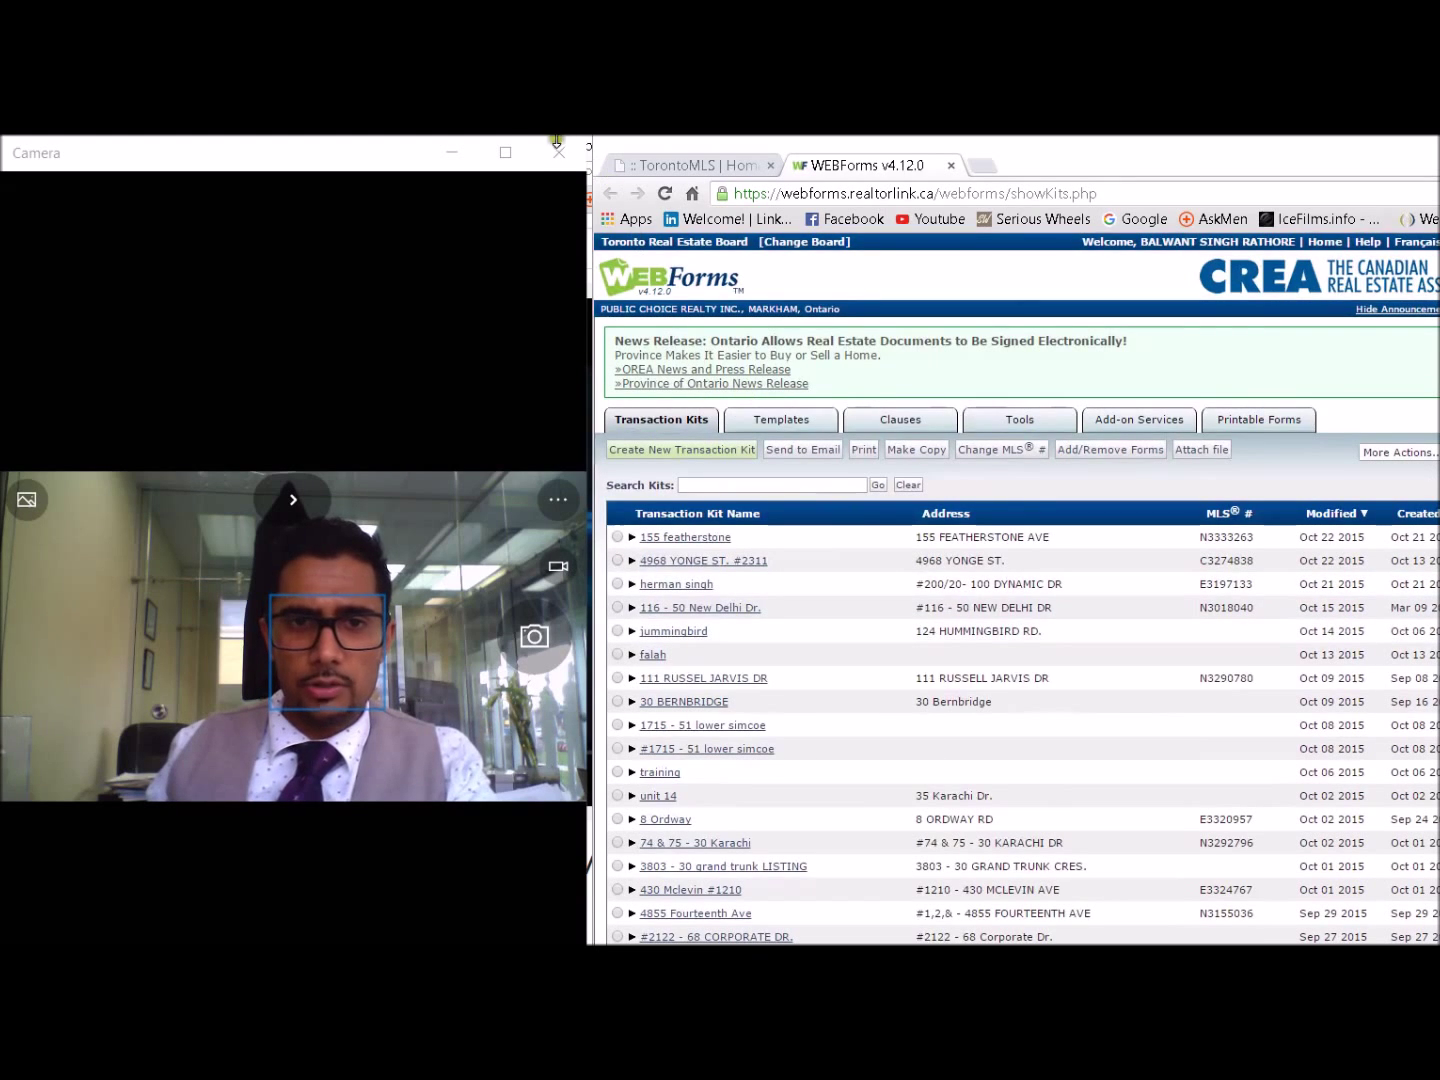
pyautogui.click(689, 166)
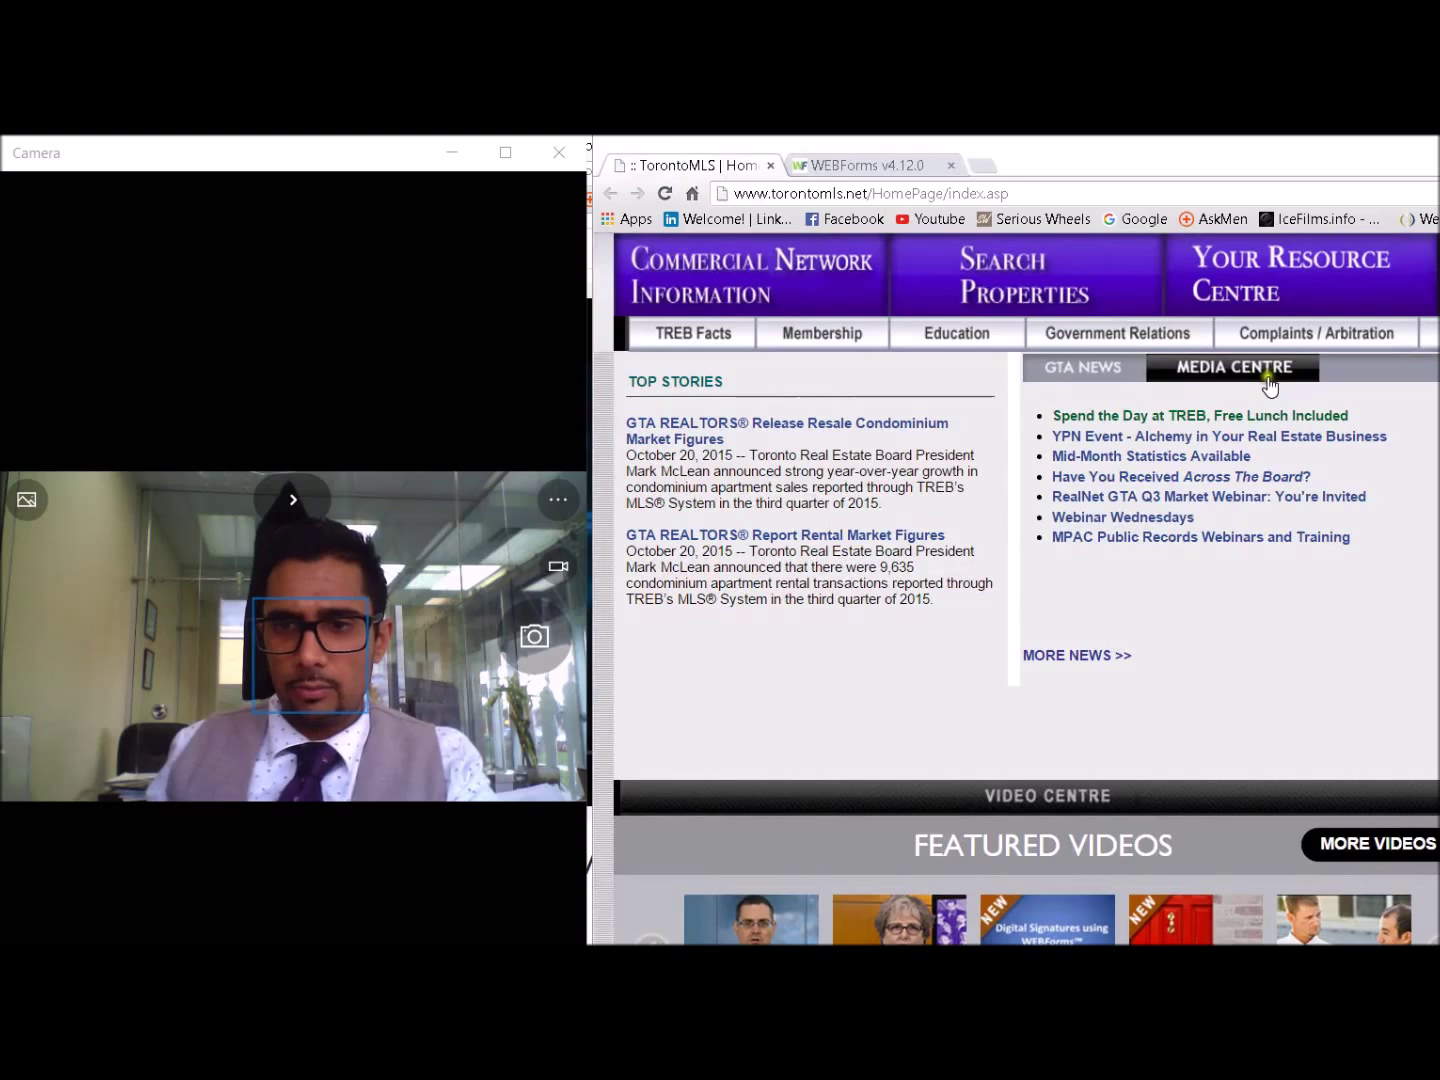
pyautogui.hotkey('ctrl', 'Tab')
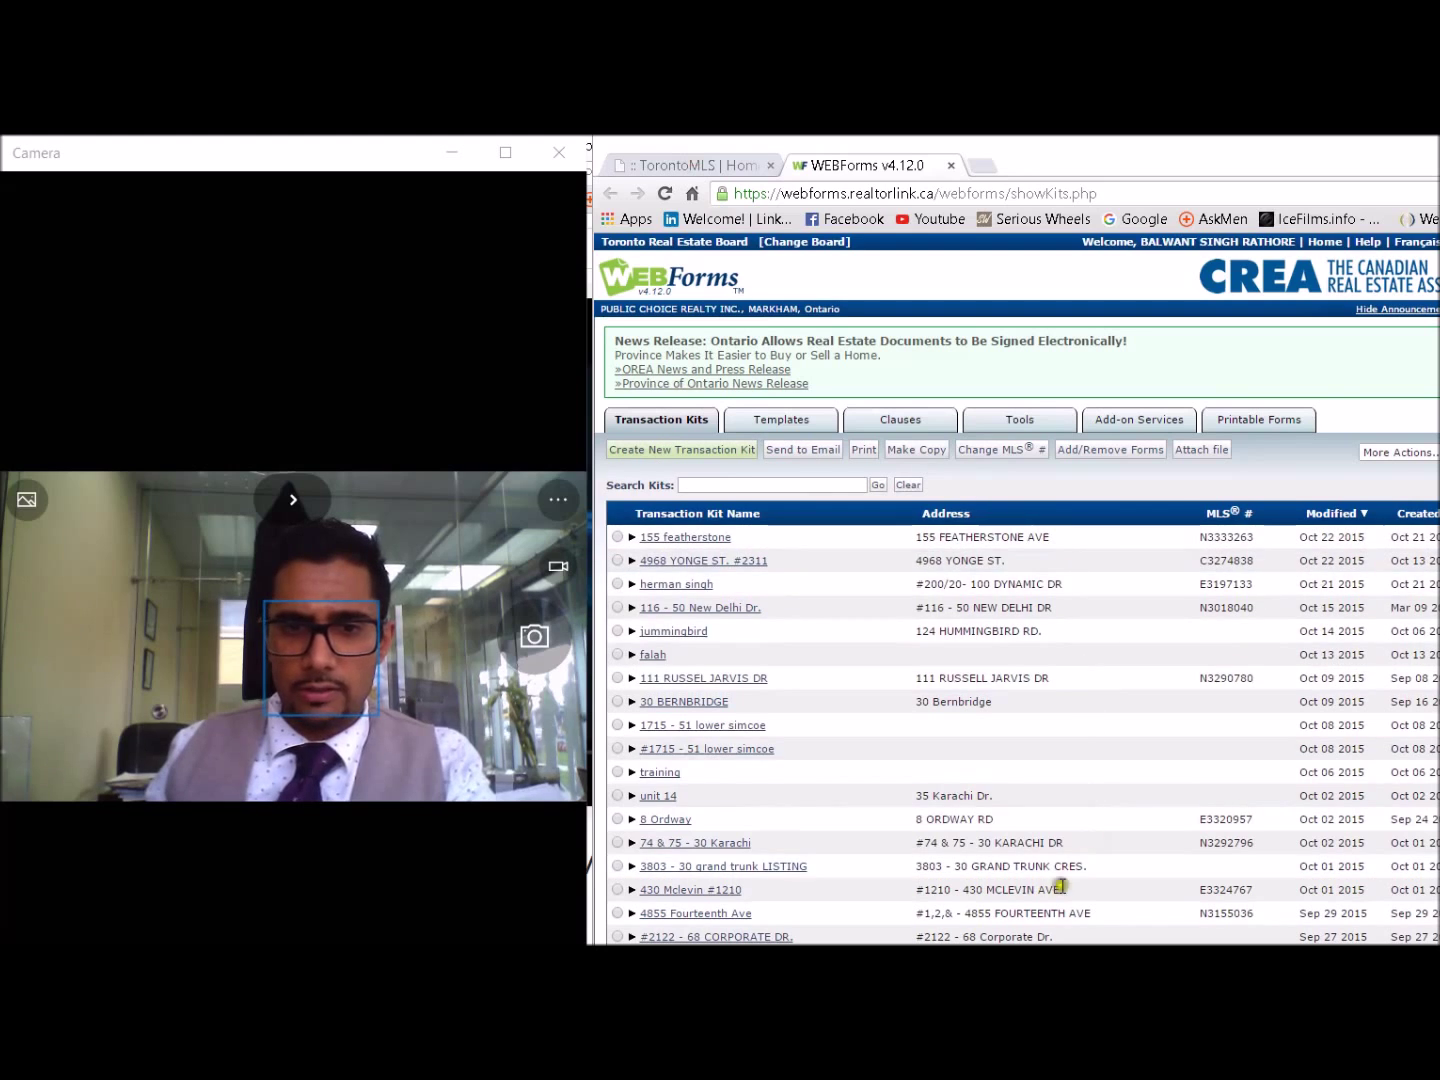
pyautogui.scroll(-5, 700, 497)
pyautogui.scroll(5, 700, 497)
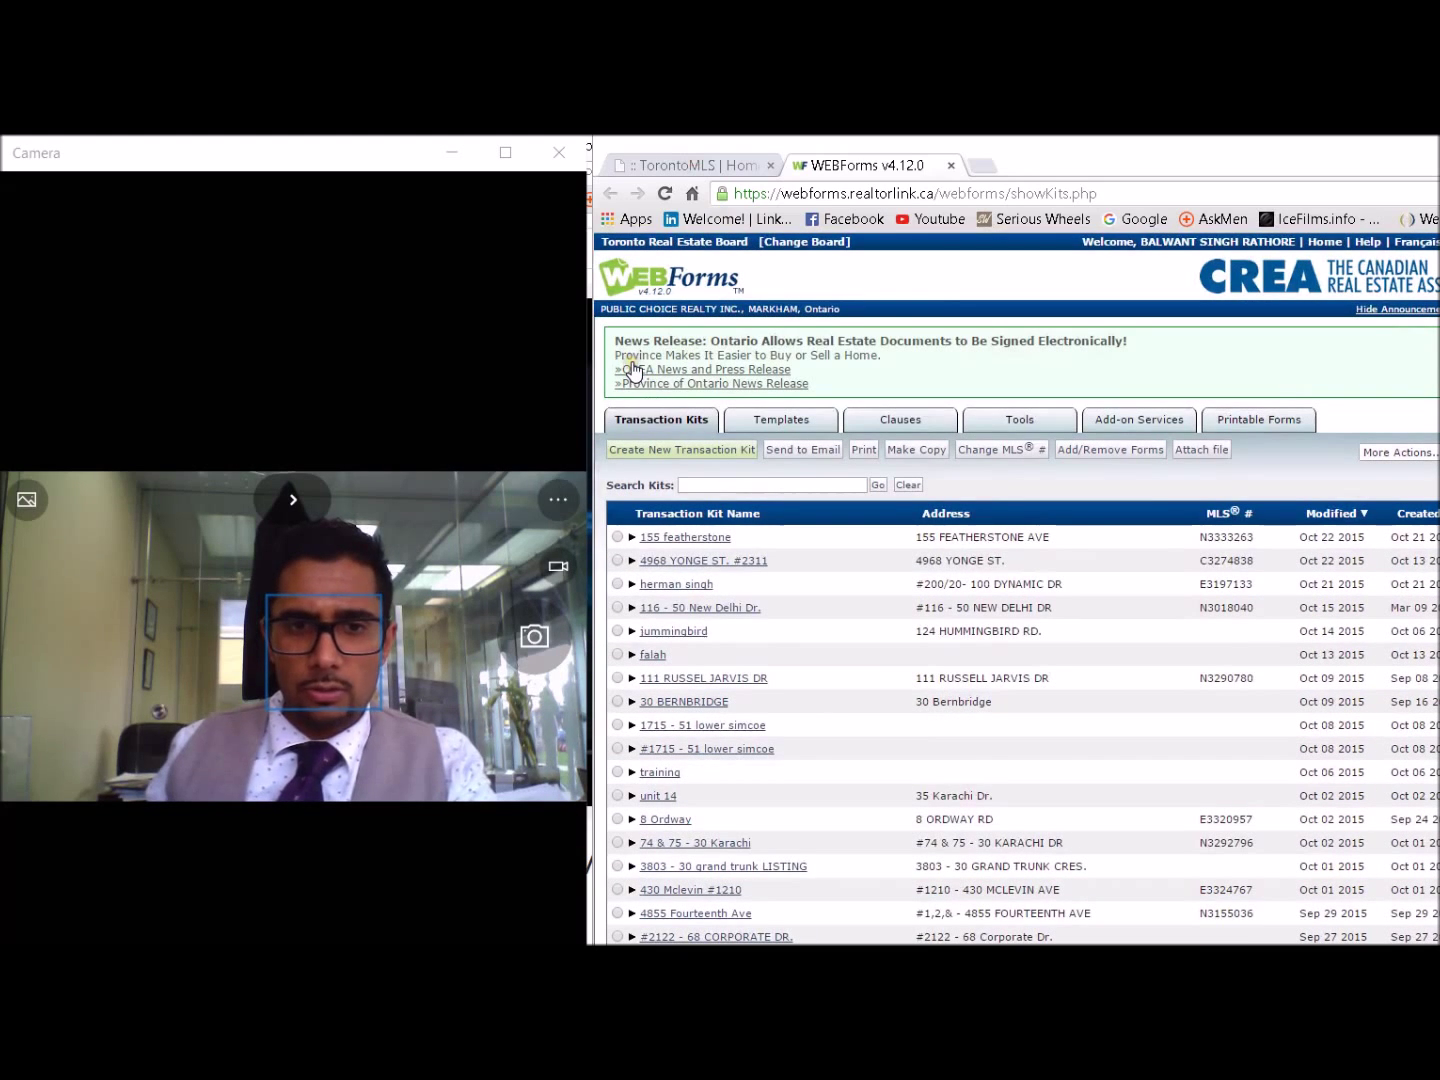
# Create a new empty template named "FREEHOLD - TEMPLATE - DELETE" and proceed to its form selection.
pyautogui.click(779, 418)
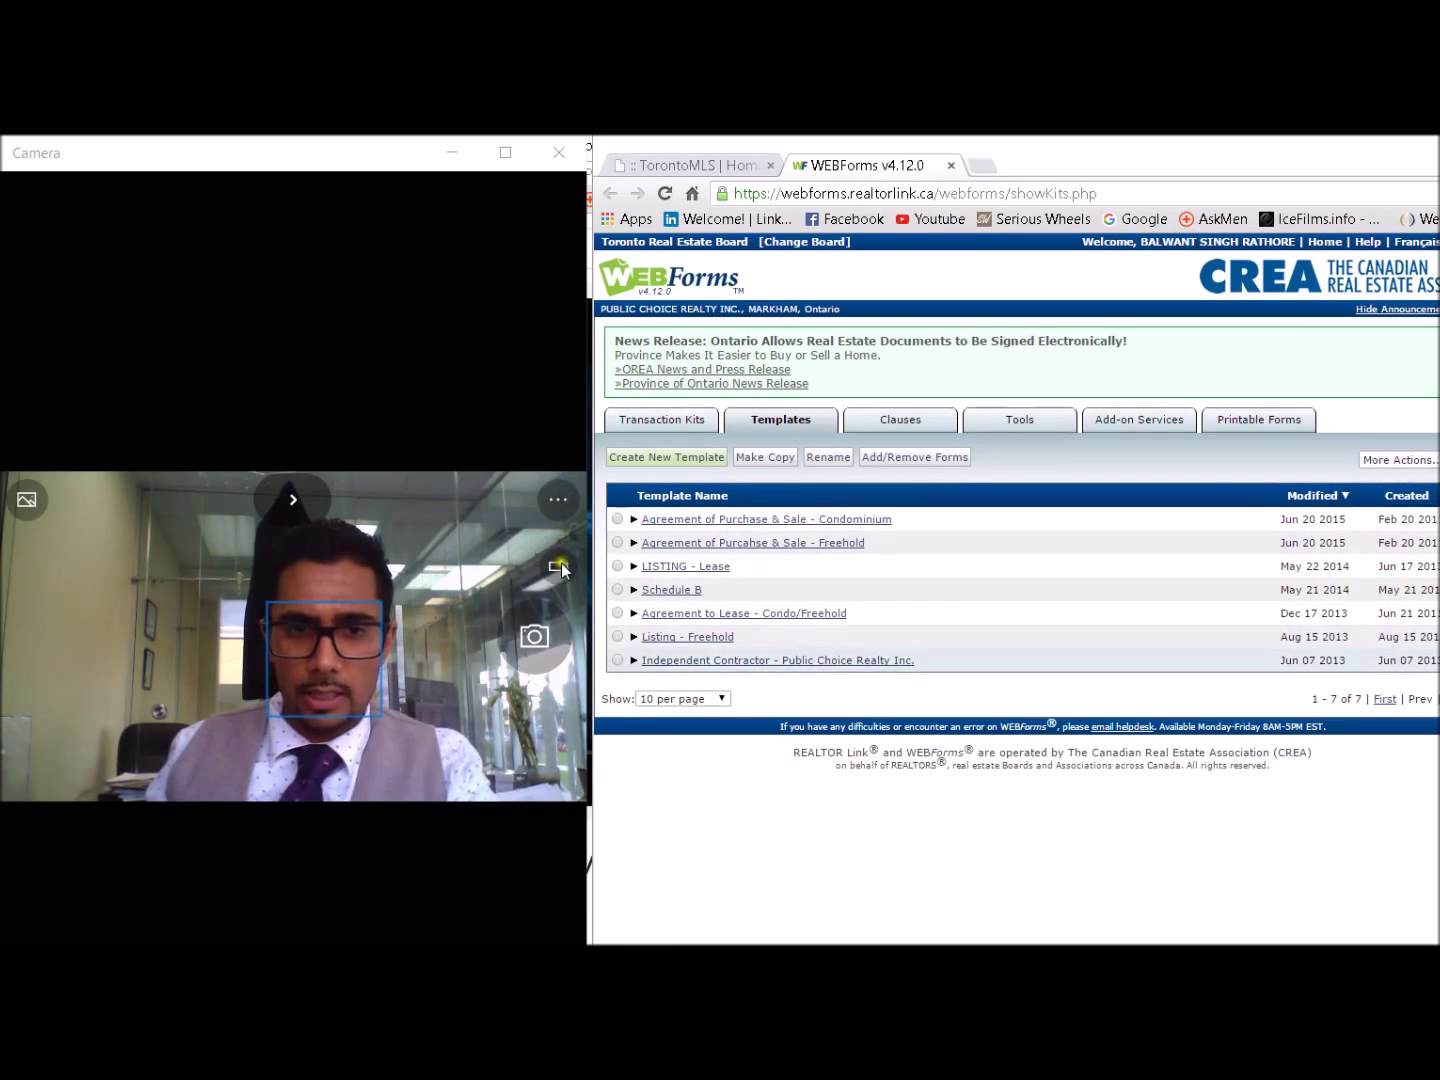
pyautogui.click(666, 457)
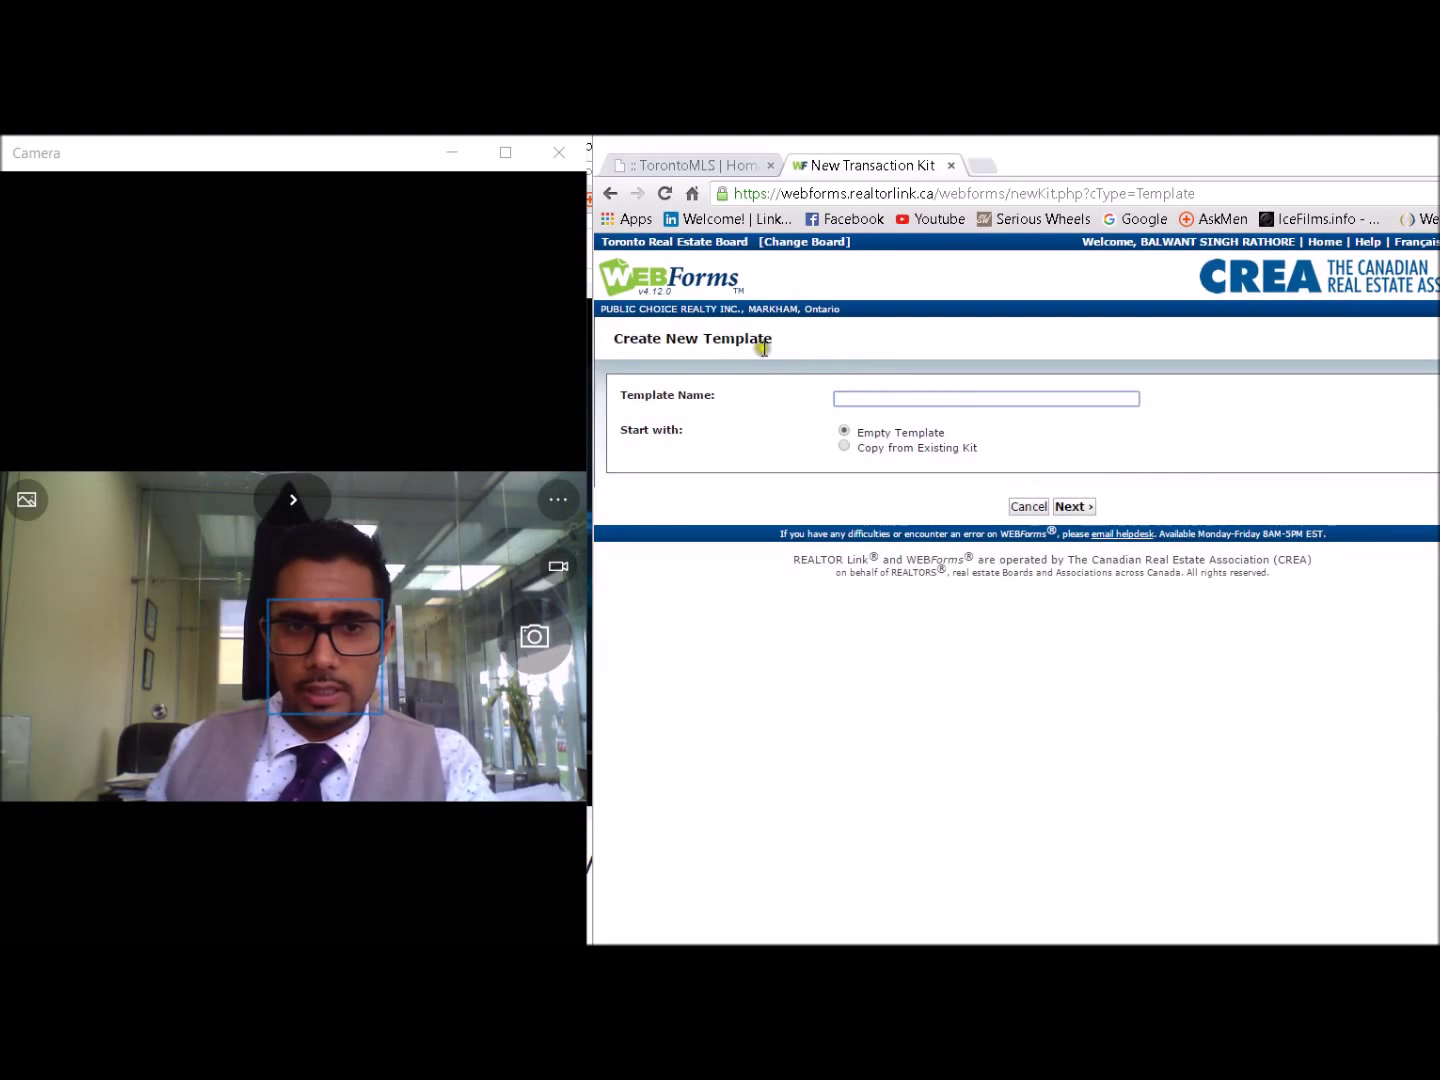
pyautogui.write('FREEHOLD - TEMPLATGE')
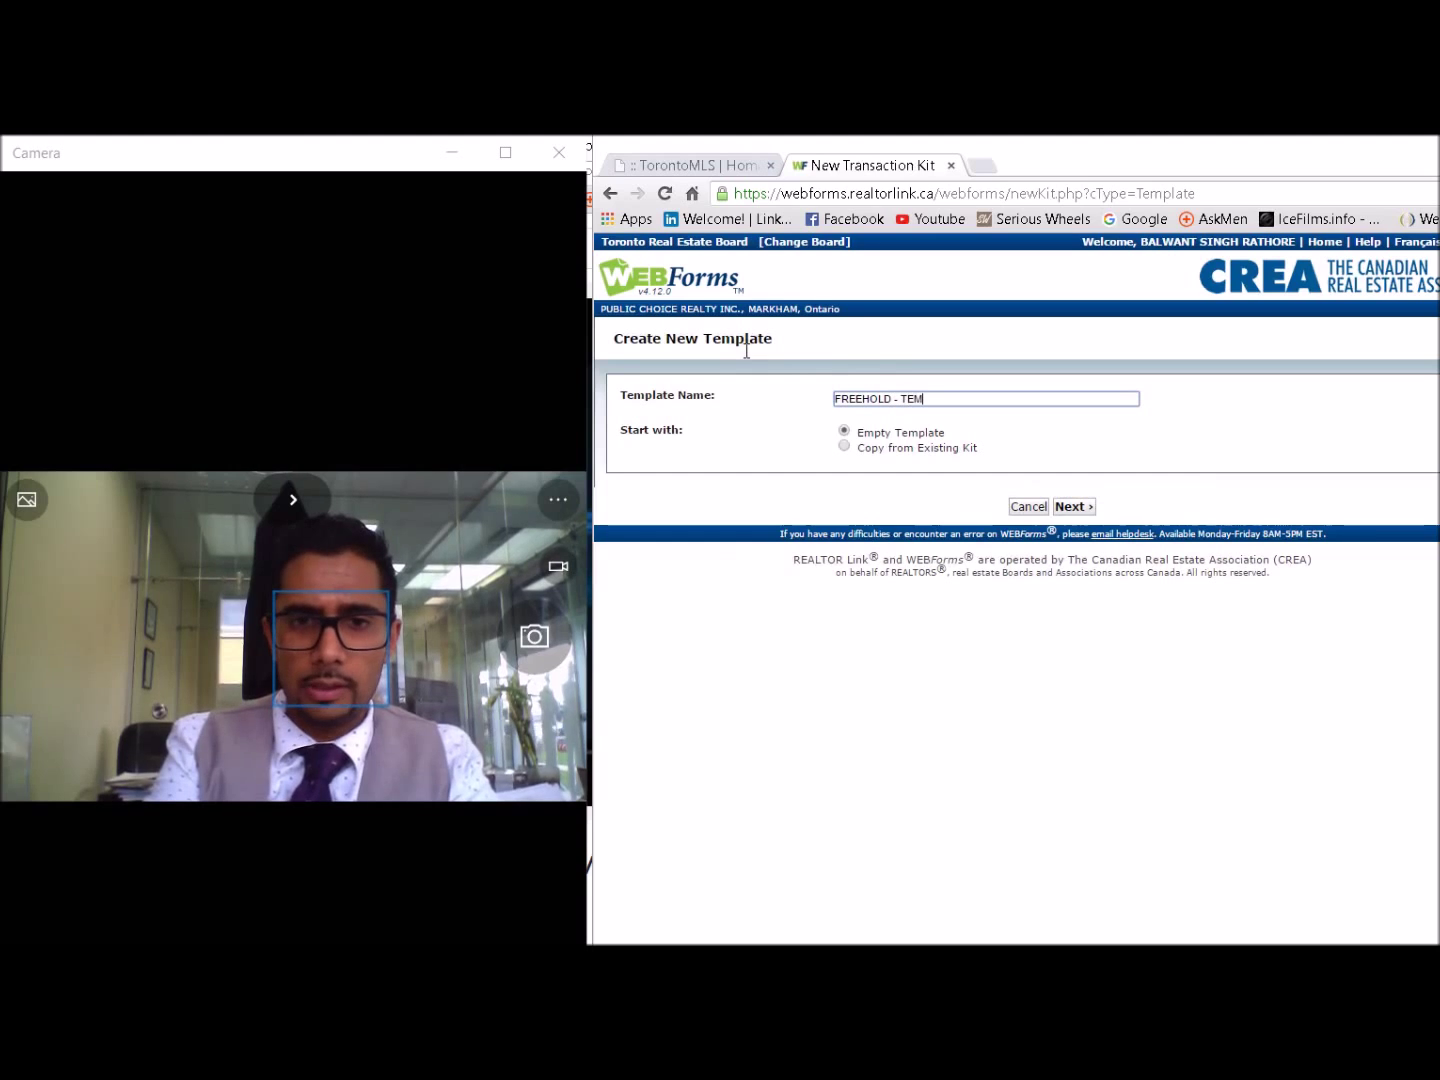
pyautogui.press('BackSpace')
pyautogui.press('BackSpace')
pyautogui.write('E - DELETE')
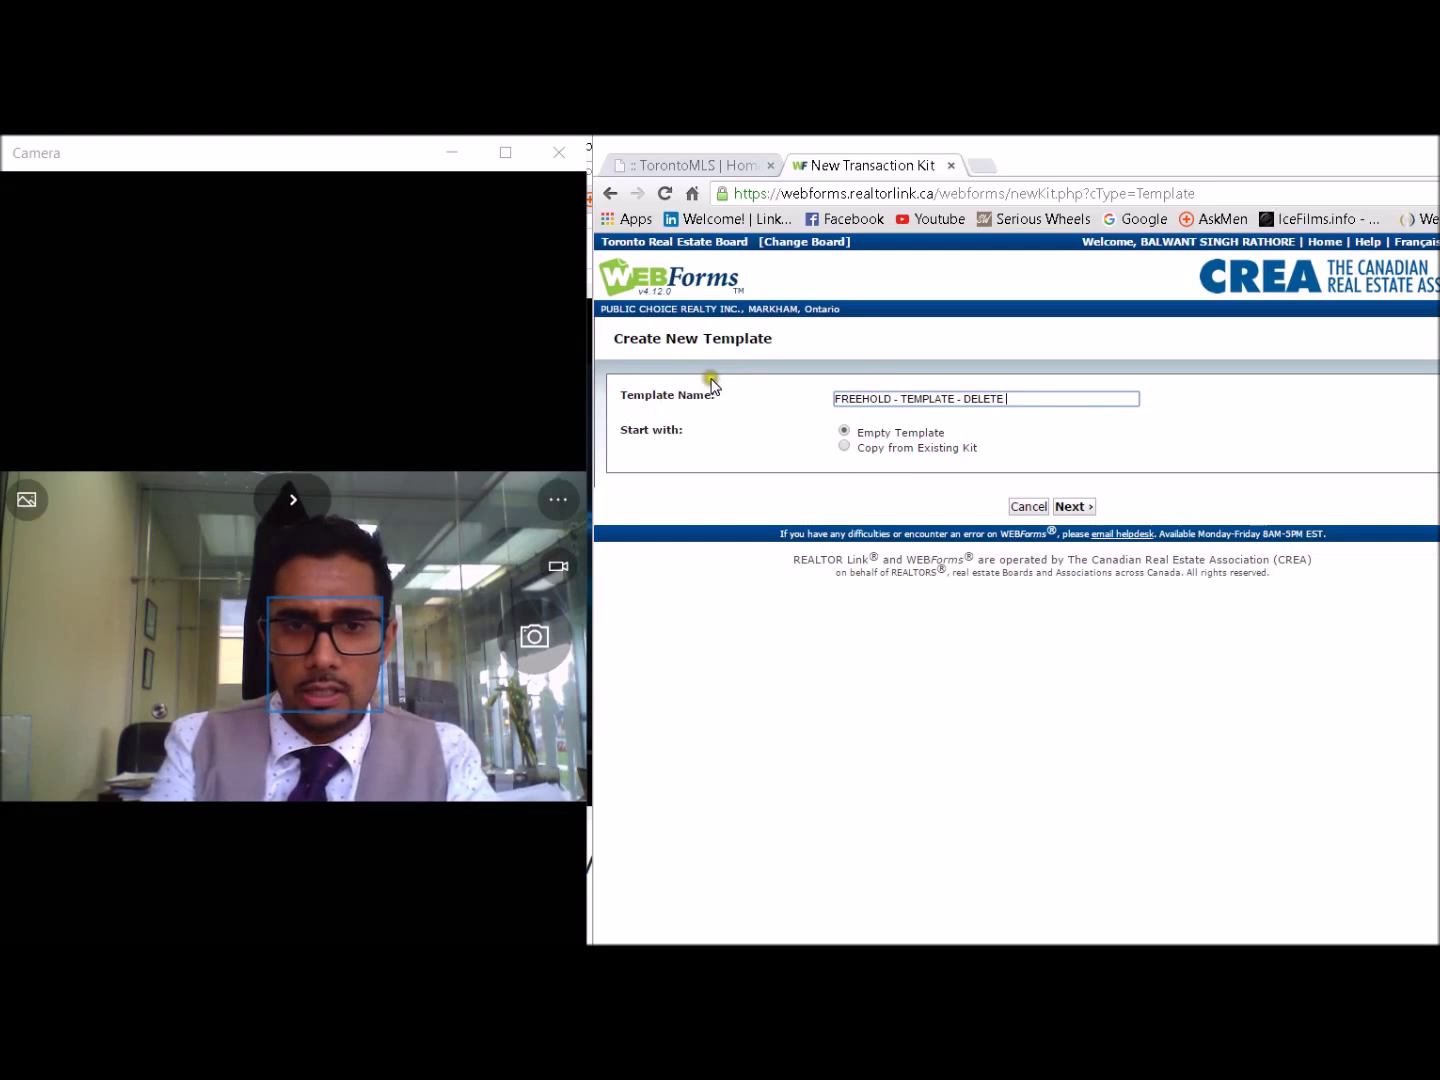
pyautogui.press('Return')
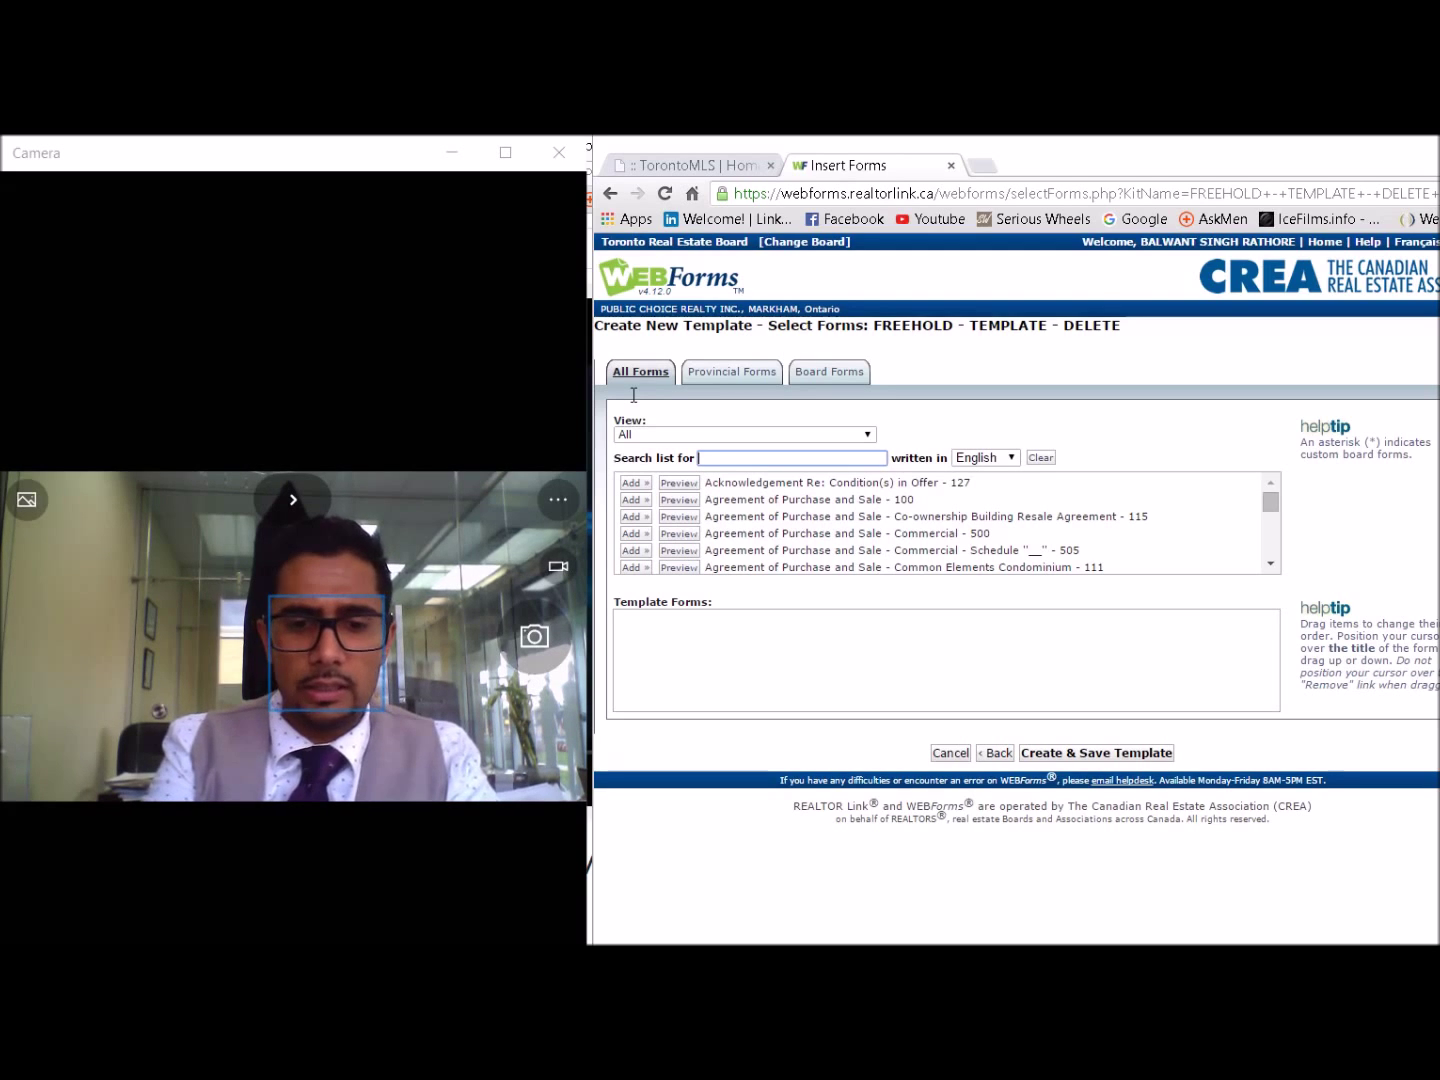
# Search the forms for 630 and add FINTRAC - Individual Identification Information Record - OREA 630 to the template.
pyautogui.write('630')
pyautogui.press('Tab')
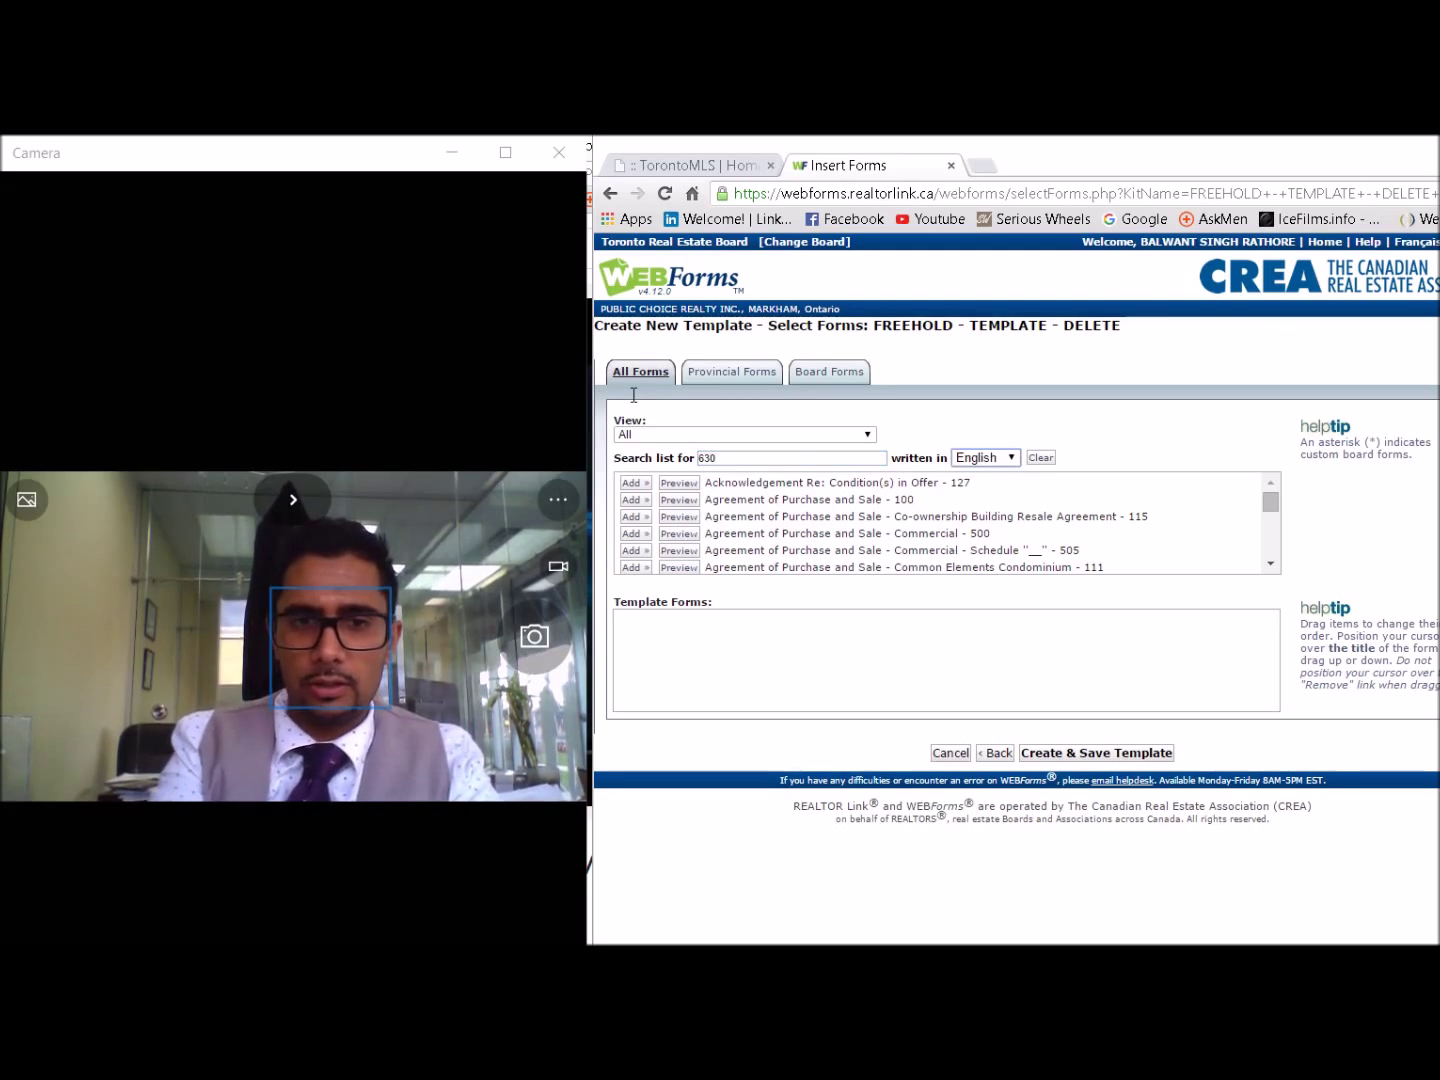
pyautogui.click(736, 341)
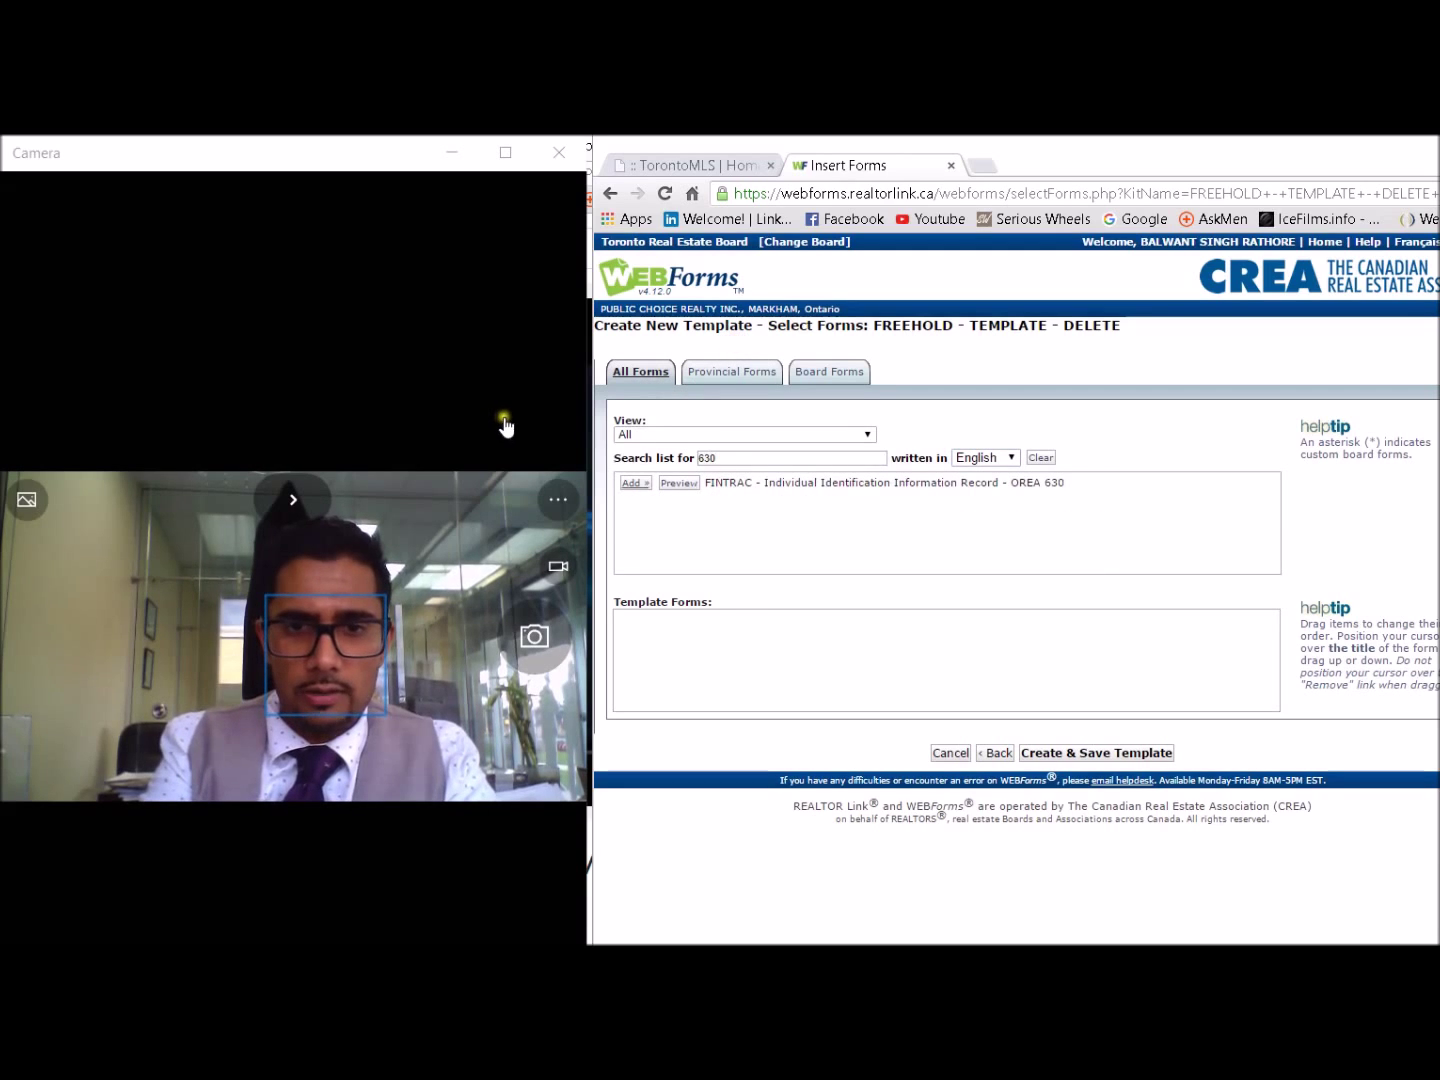
pyautogui.click(634, 481)
# Search the forms for 300 and add Buyer Representation Agreement - Authority for Purchase or Lease - 300.
pyautogui.moveTo(722, 457); pyautogui.dragTo(586, 430)
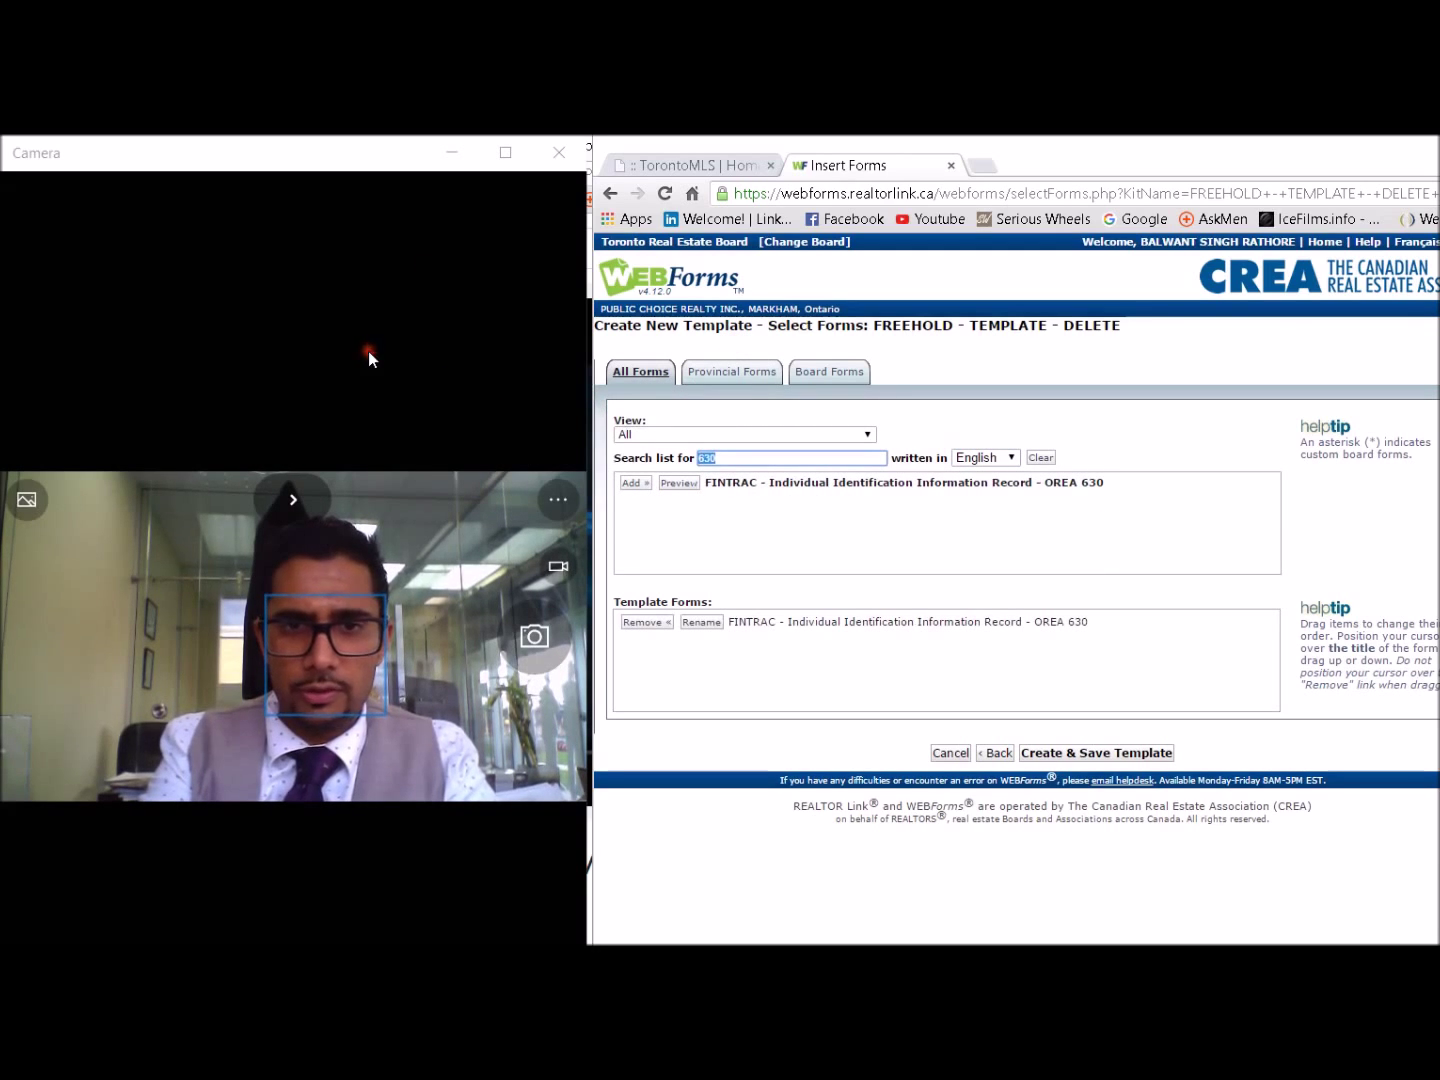
pyautogui.press('BackSpace')
pyautogui.write('300')
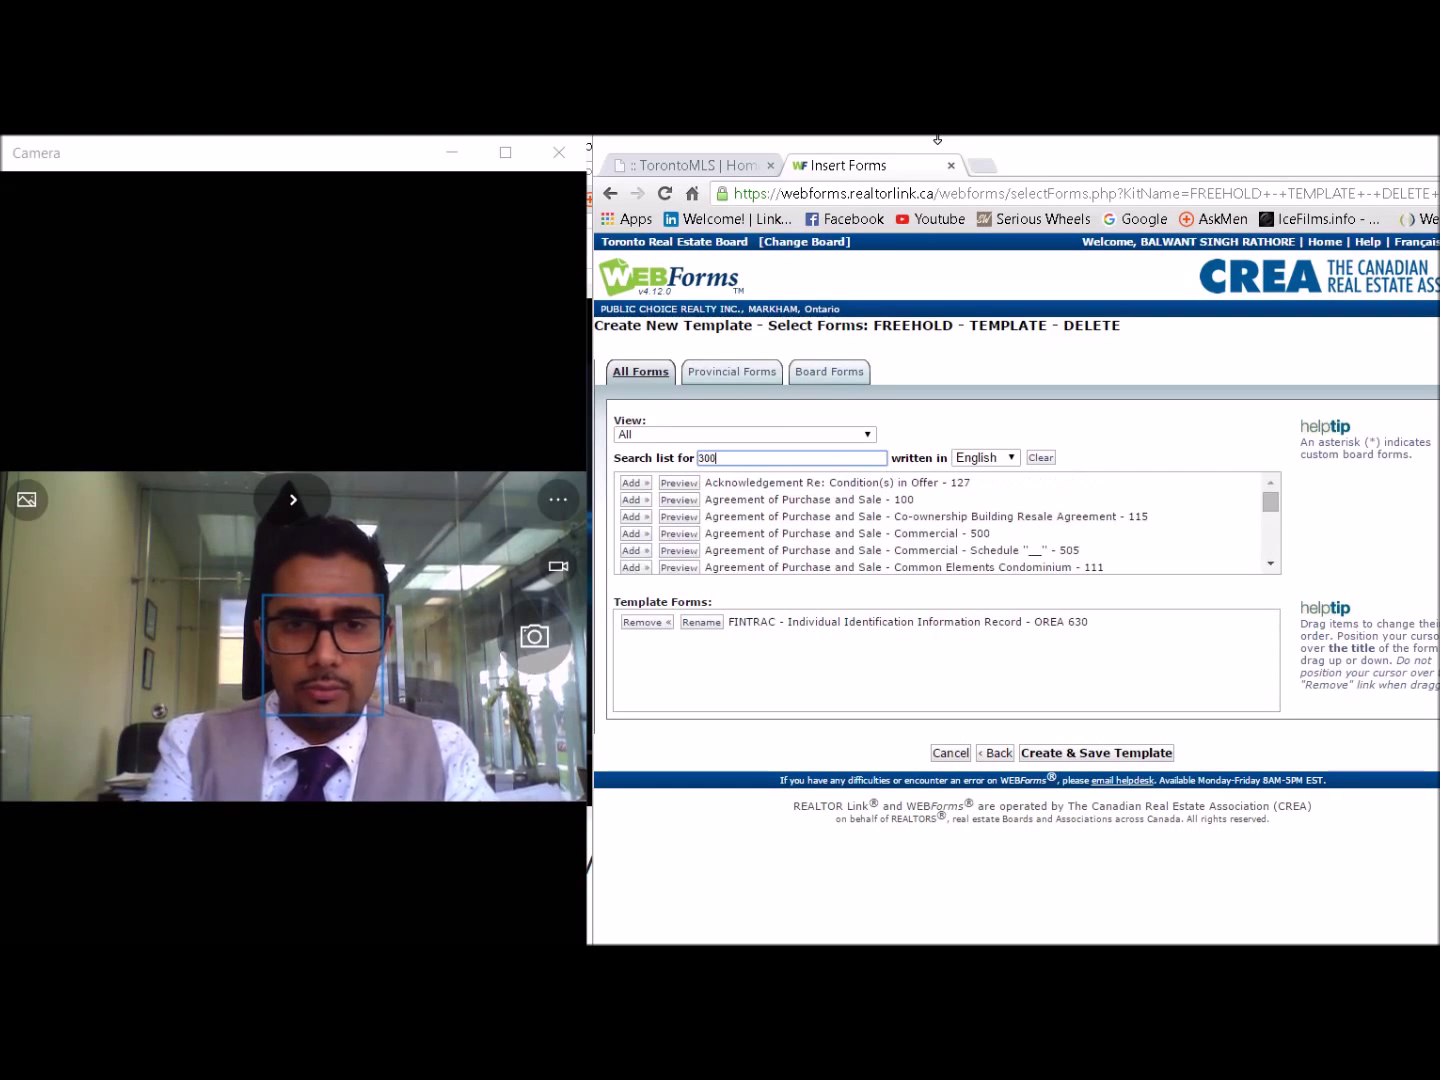
pyautogui.click(835, 309)
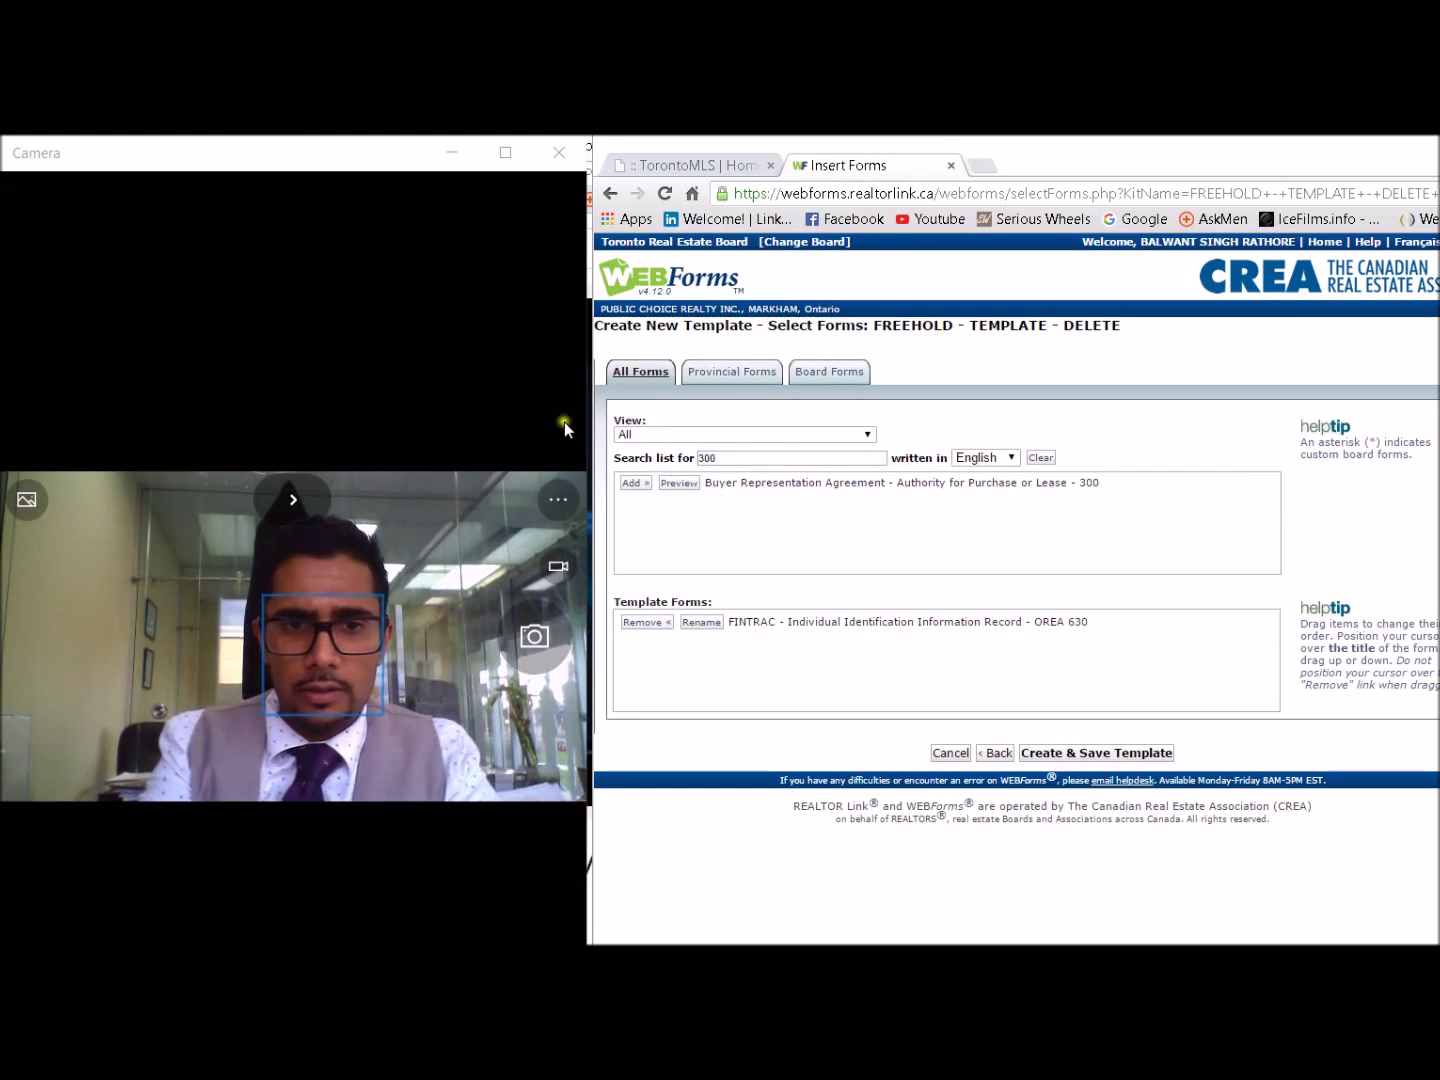
pyautogui.click(635, 481)
# Search the forms for "working" and add Working with a REALTOR® - 1 Page Faxable to the template.
pyautogui.moveTo(717, 456); pyautogui.dragTo(697, 457)
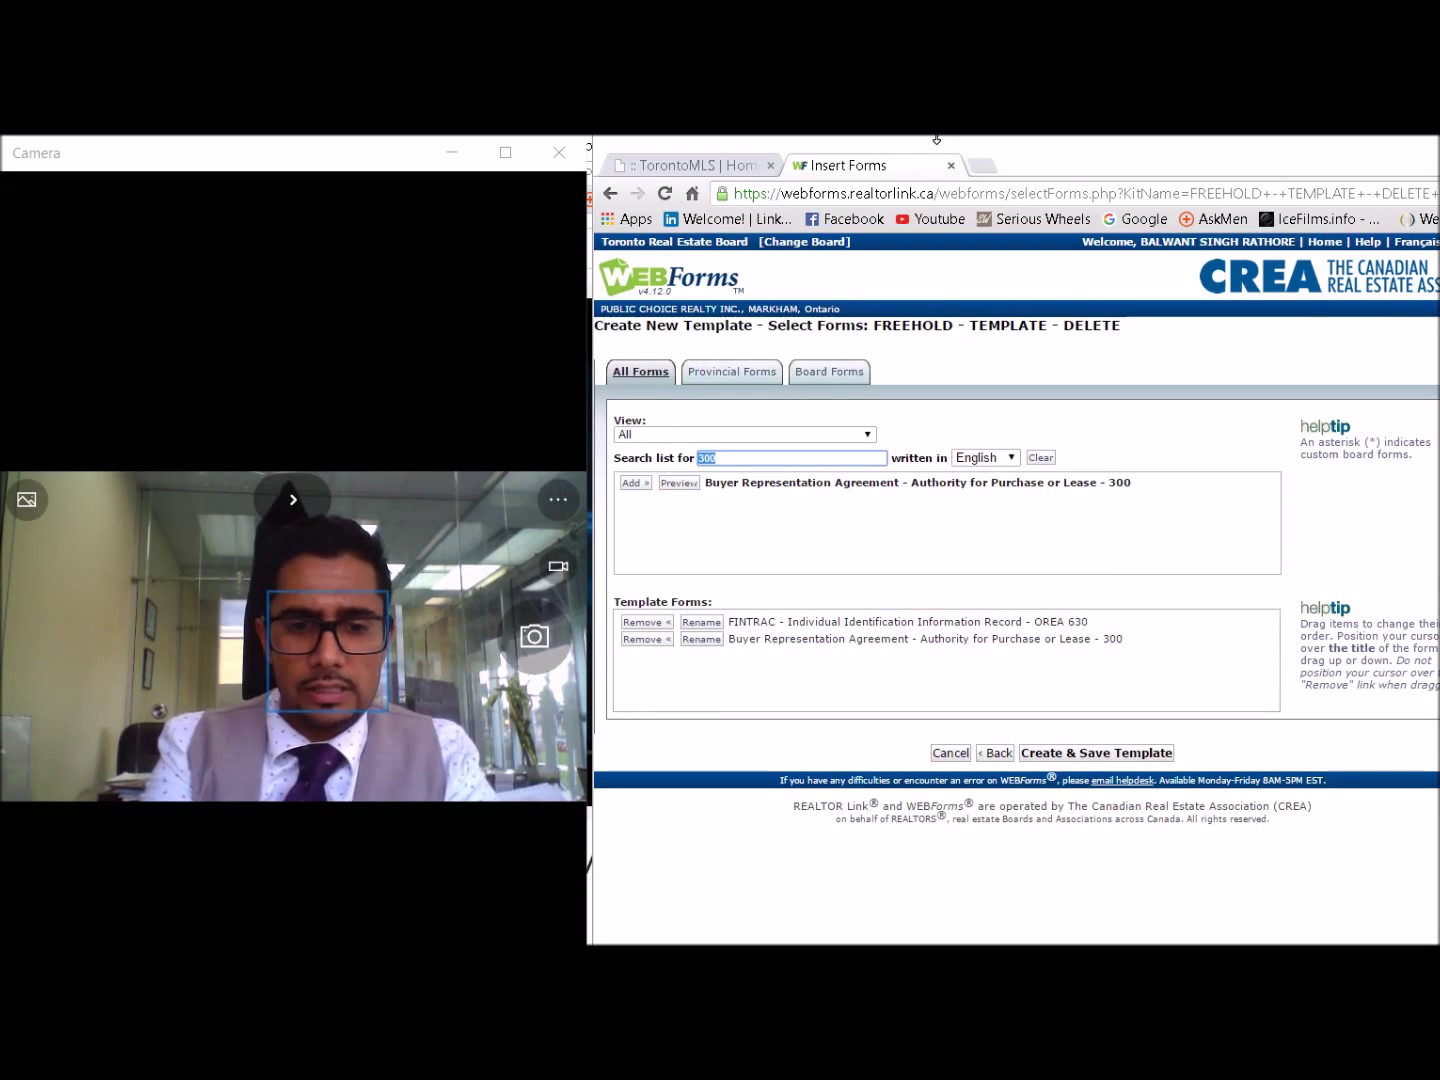
pyautogui.write('working')
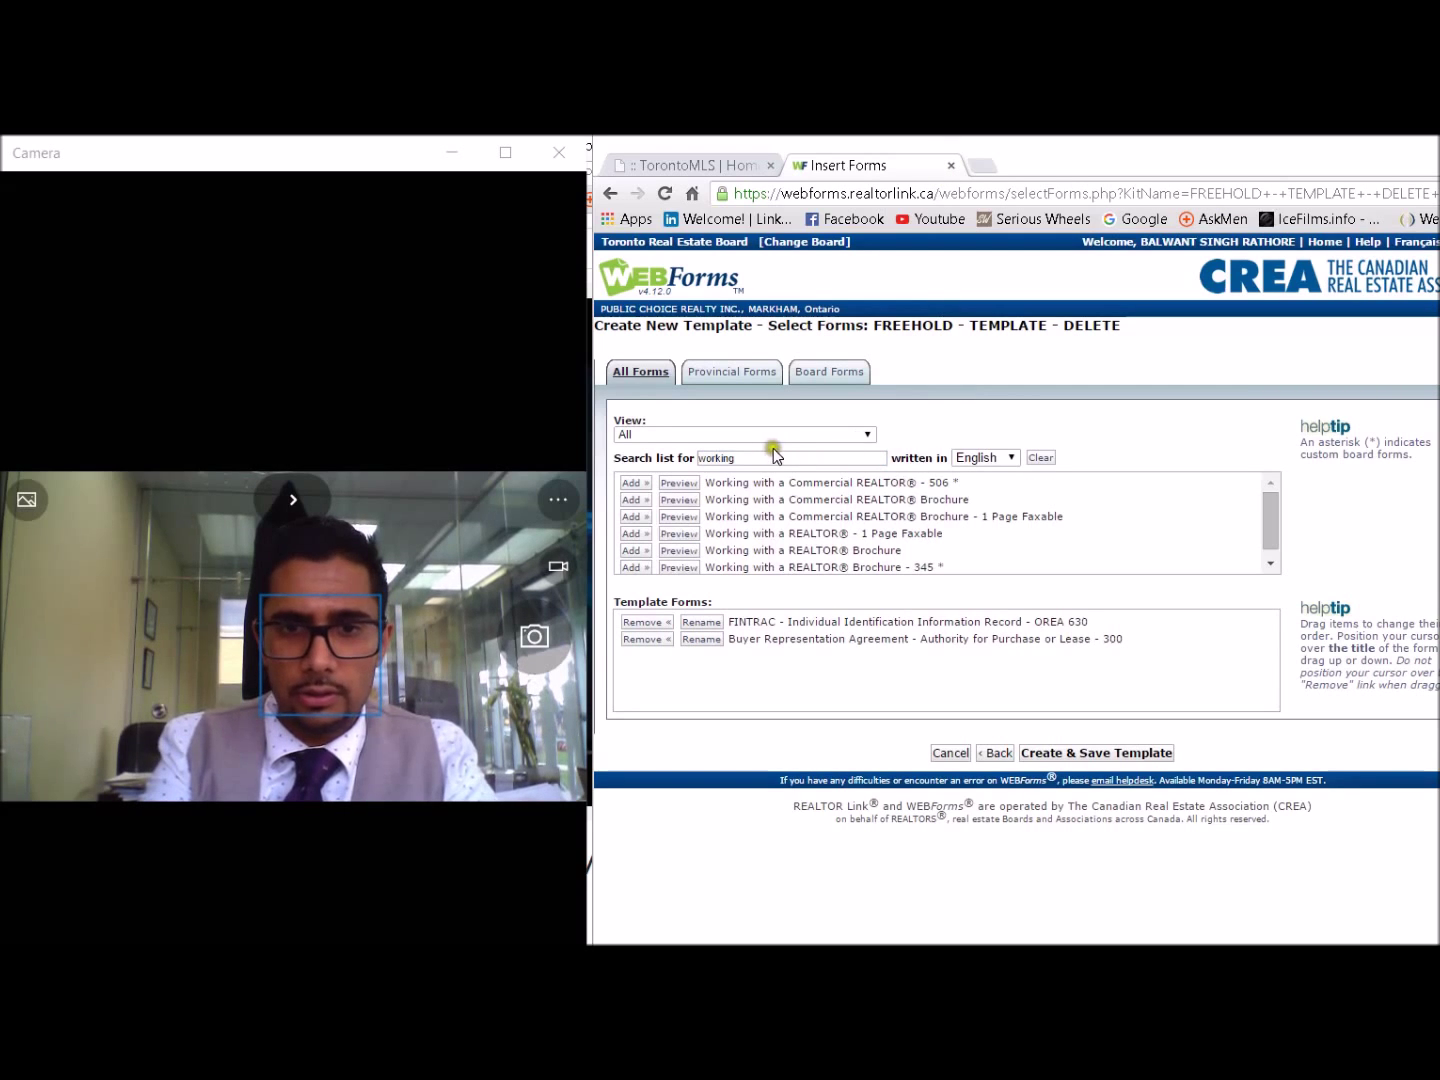
pyautogui.moveTo(796, 534); pyautogui.dragTo(920, 533)
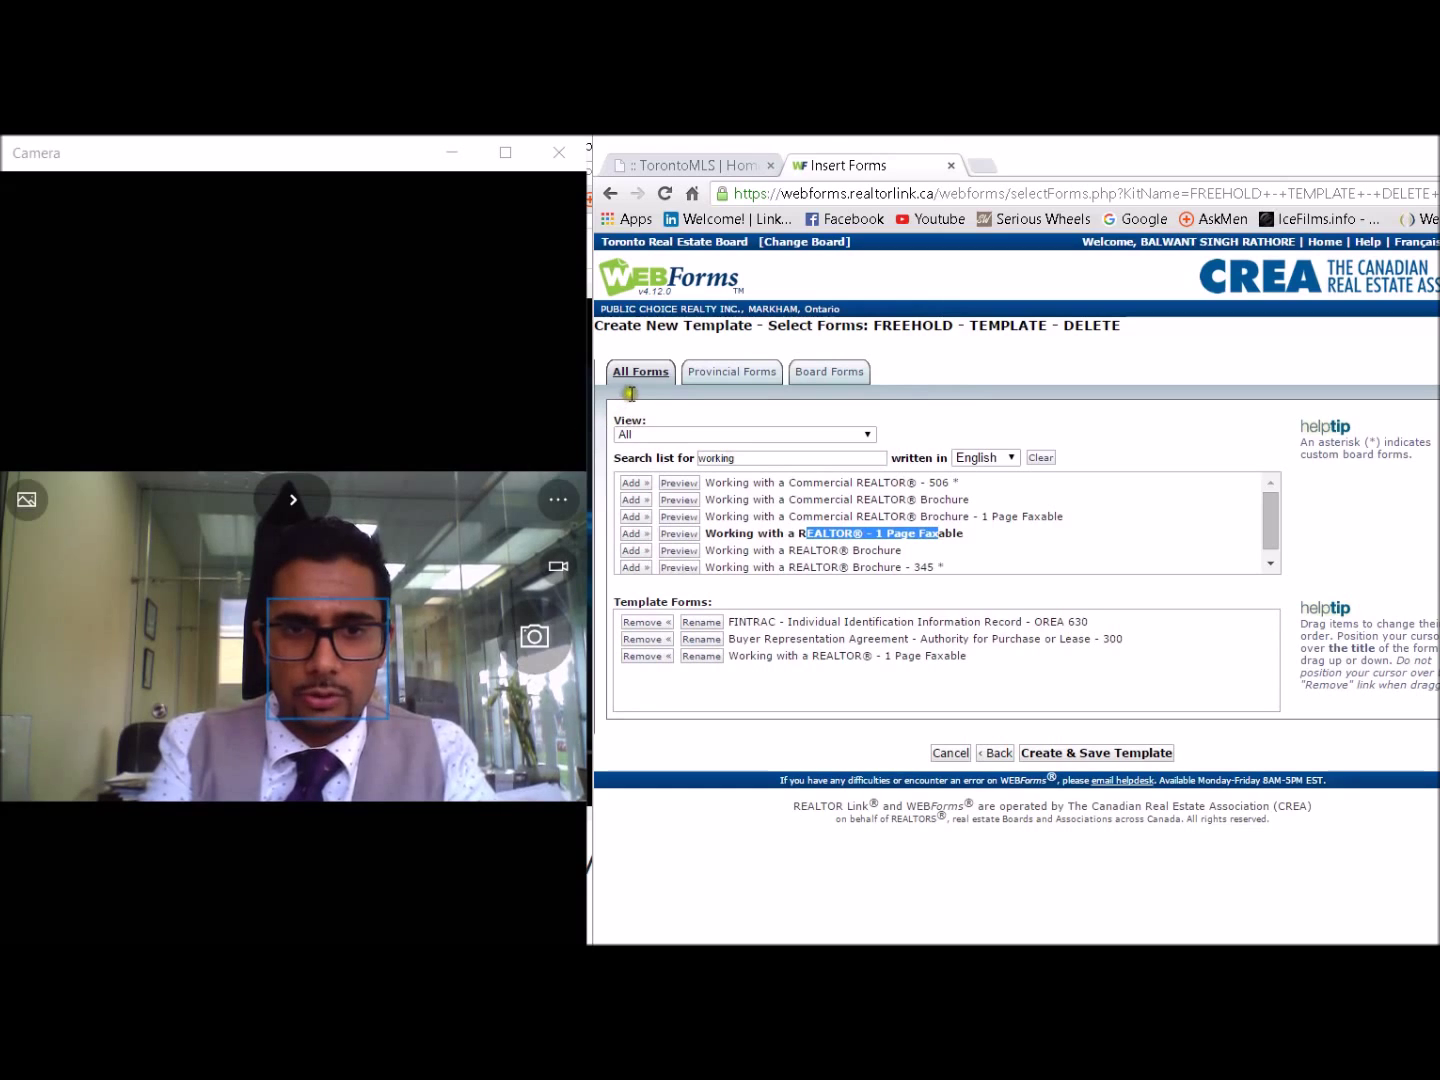
# Search the forms for 320 and add Confirmation of Cooperation and Representation - 320 to the template.
pyautogui.hotkey('ctrl', 'a')
pyautogui.press('BackSpace')
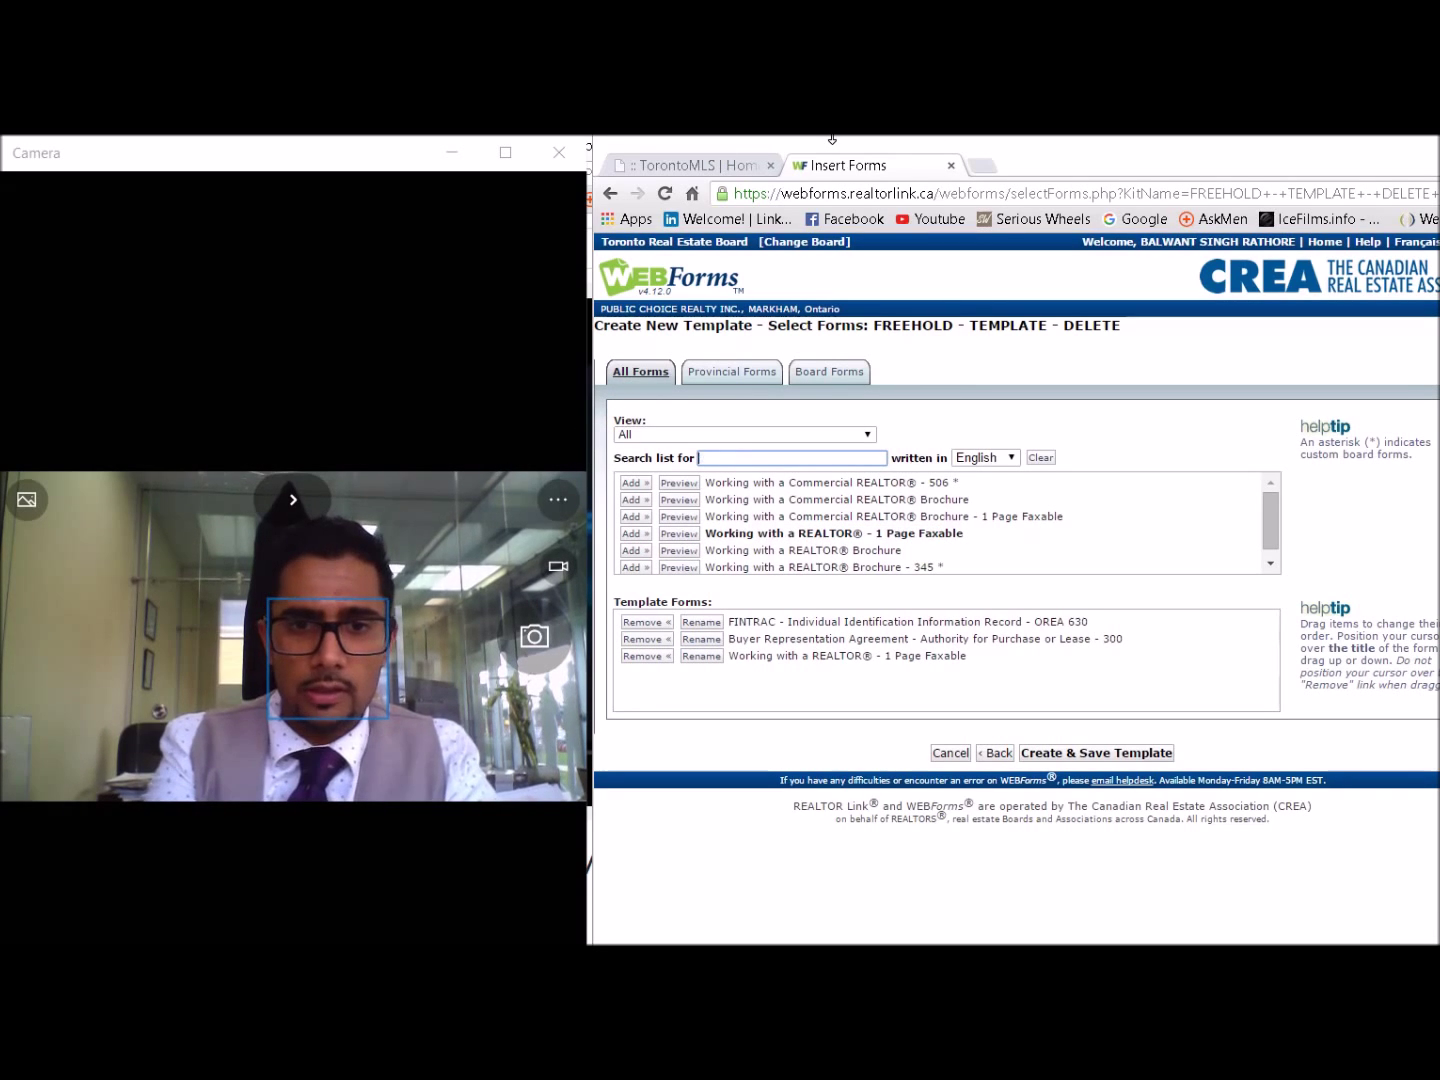
pyautogui.write('320')
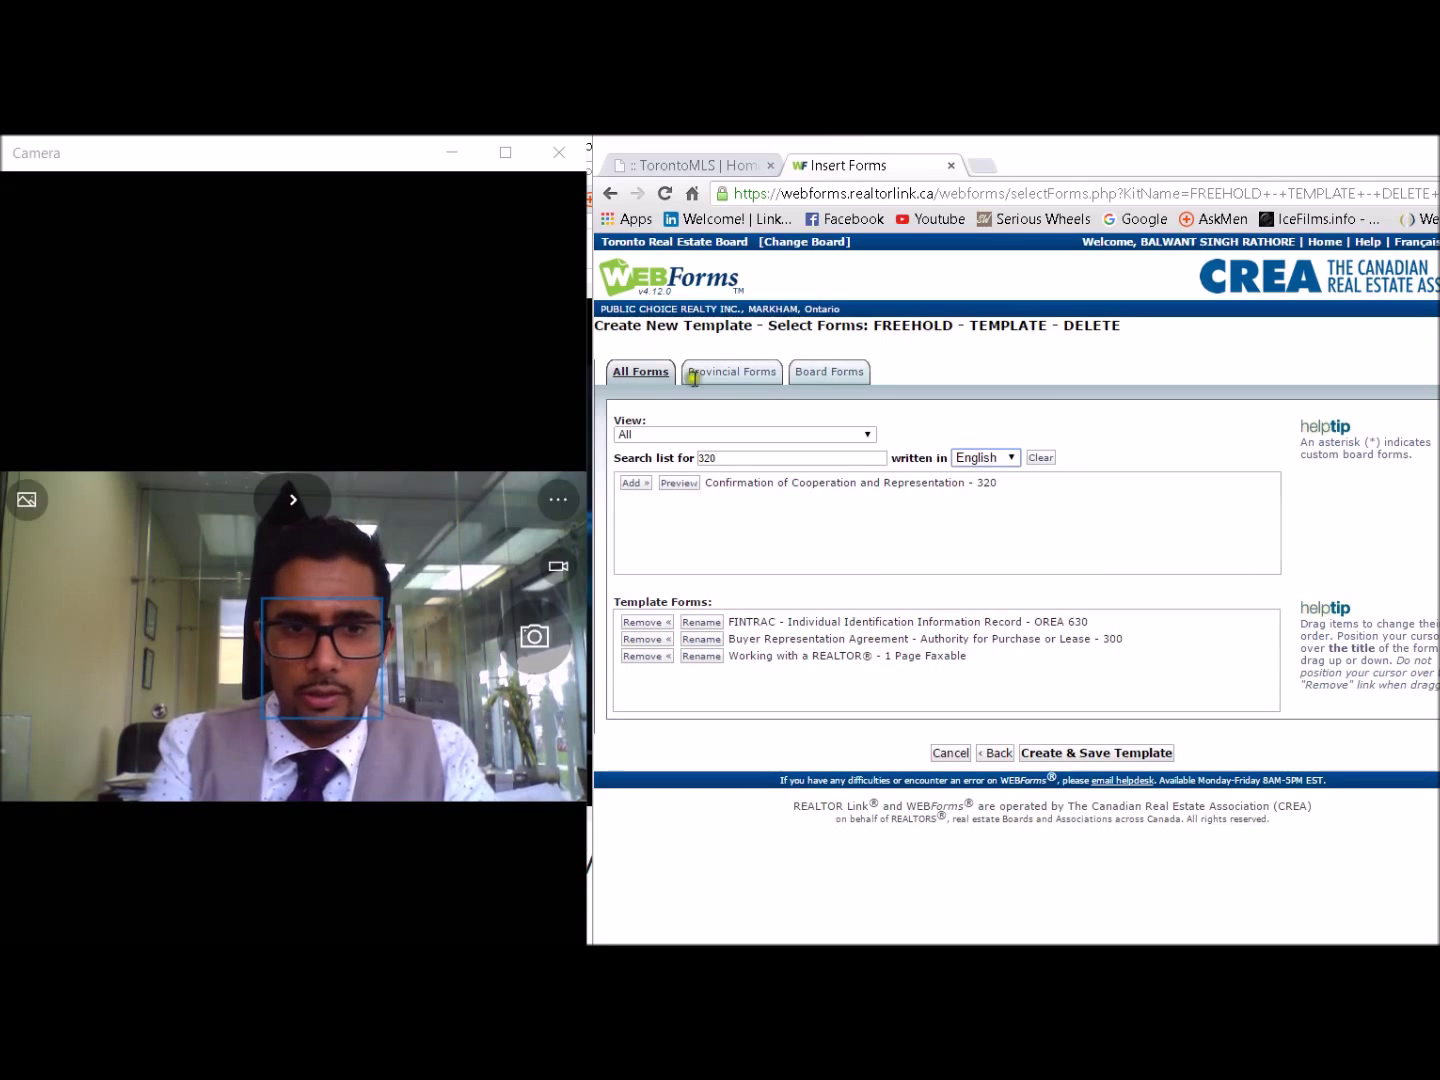
pyautogui.click(636, 483)
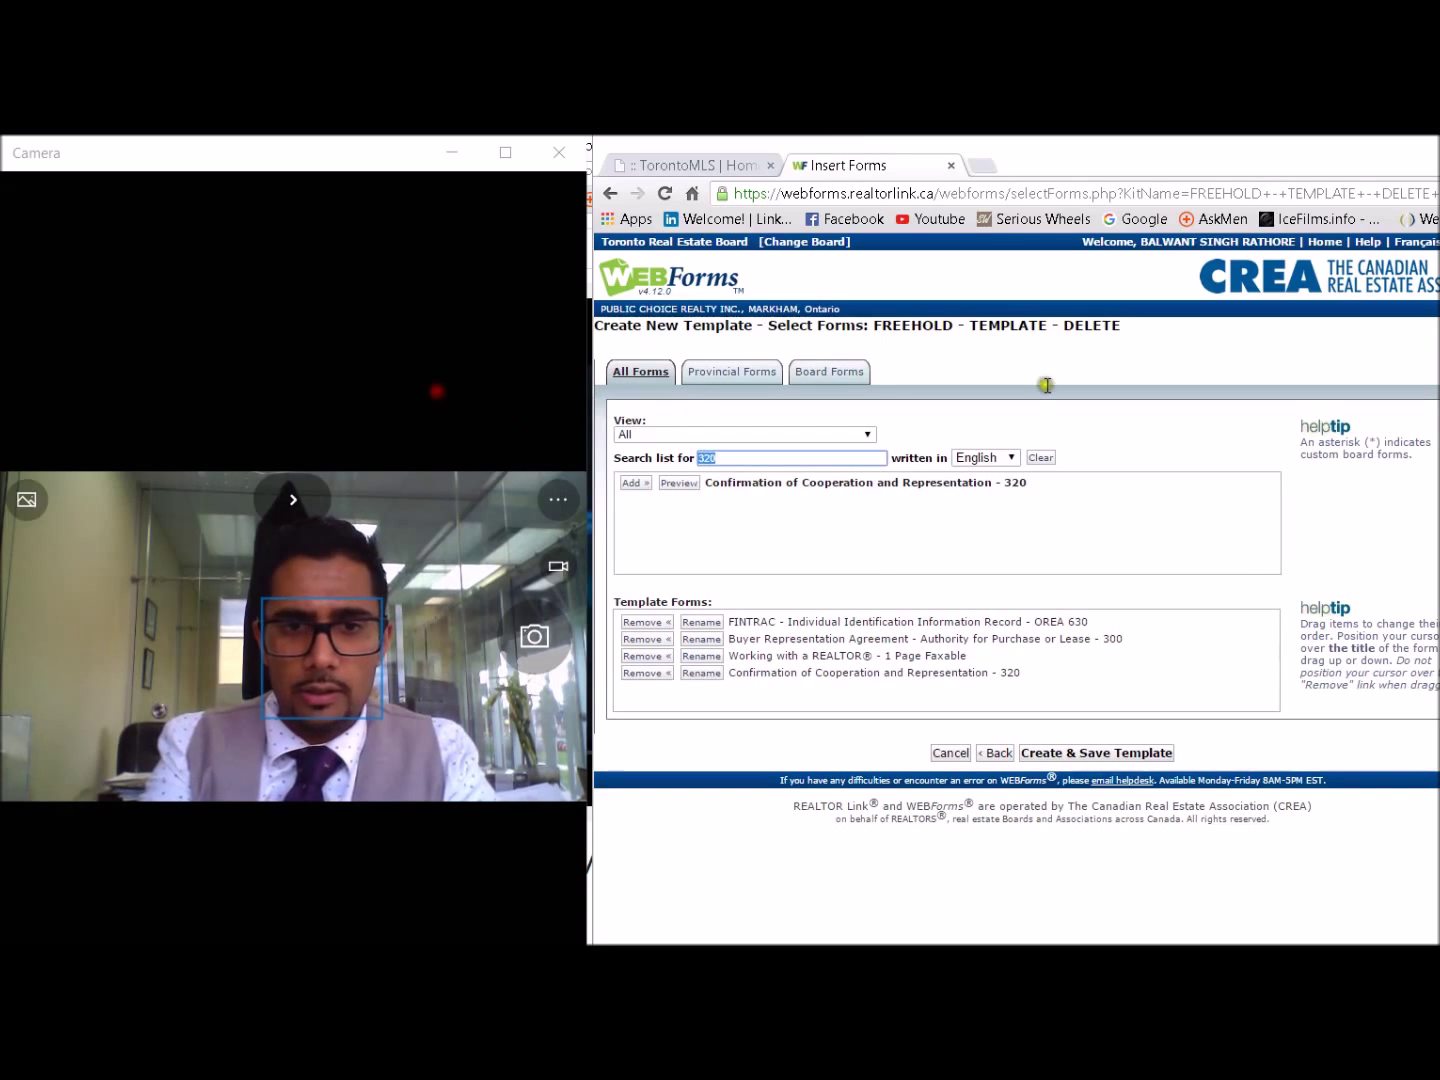
# Search the forms for 100 and add Agreement of Purchase and Sale - 100 to the template.
pyautogui.write('100')
pyautogui.press('Tab')
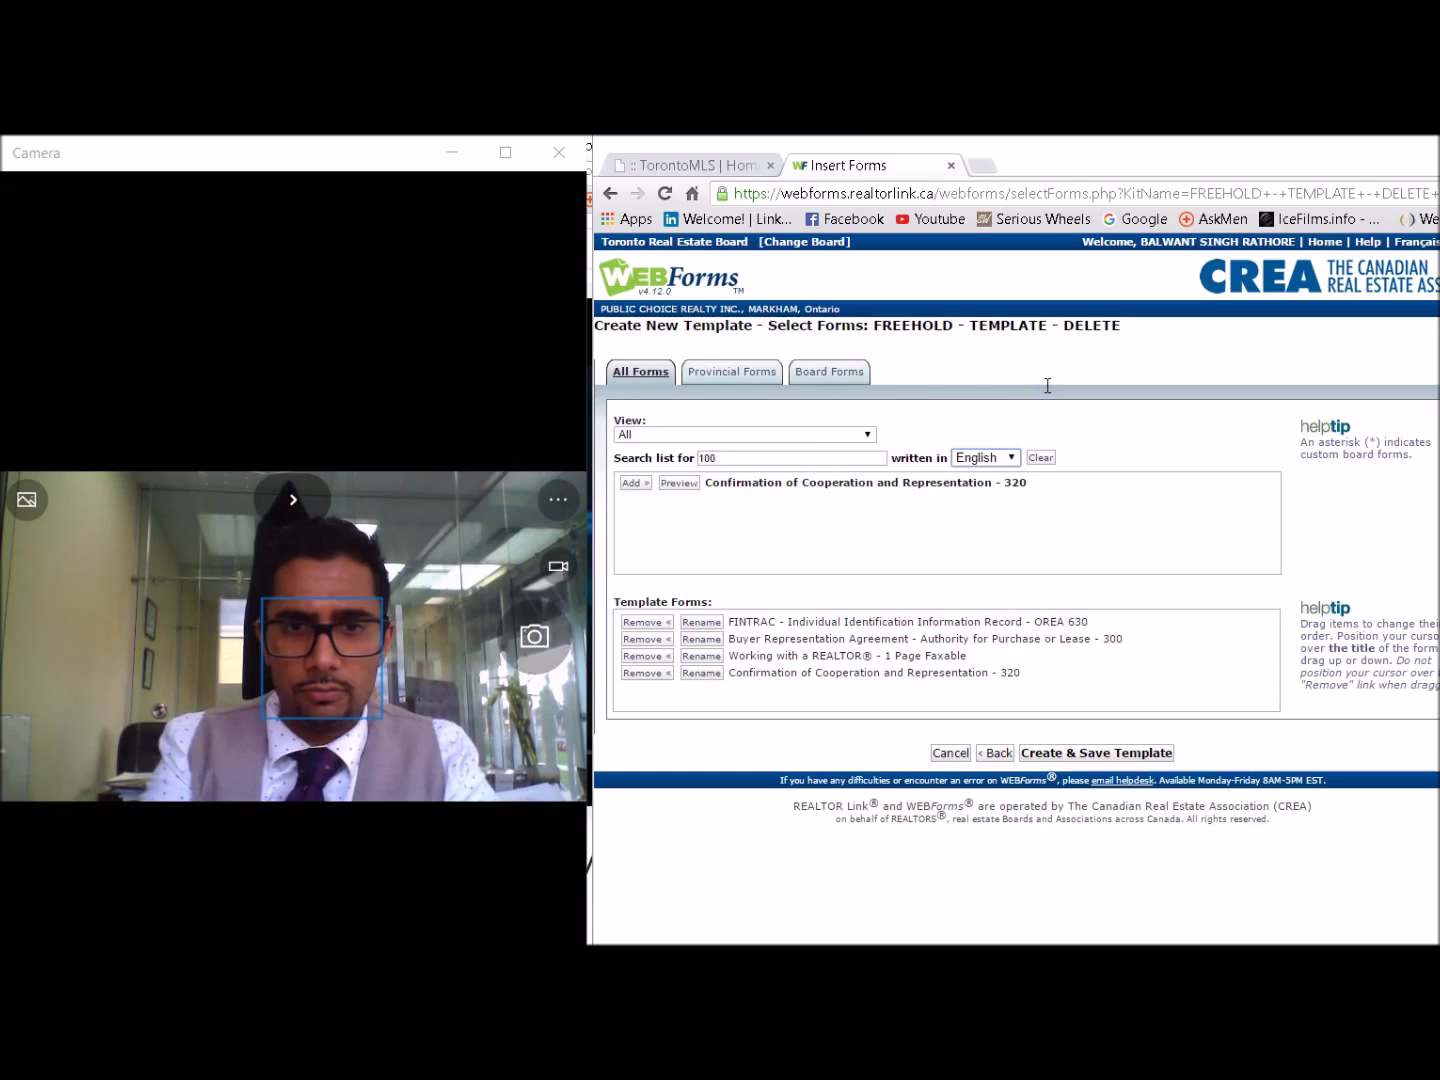
pyautogui.click(915, 341)
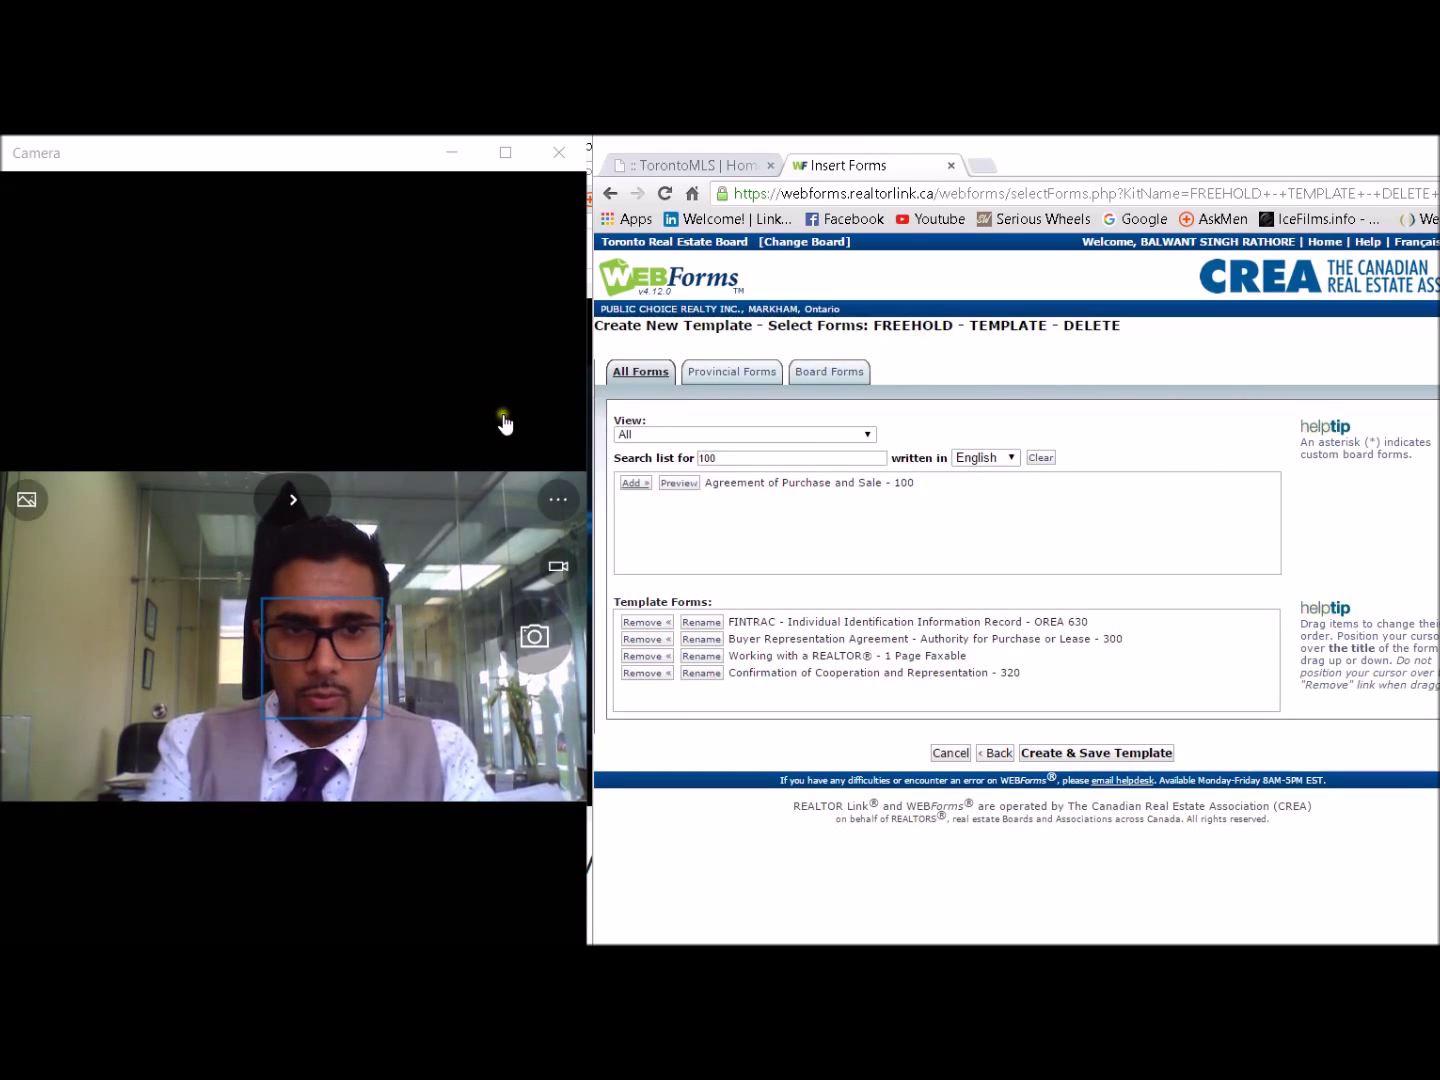
pyautogui.click(635, 483)
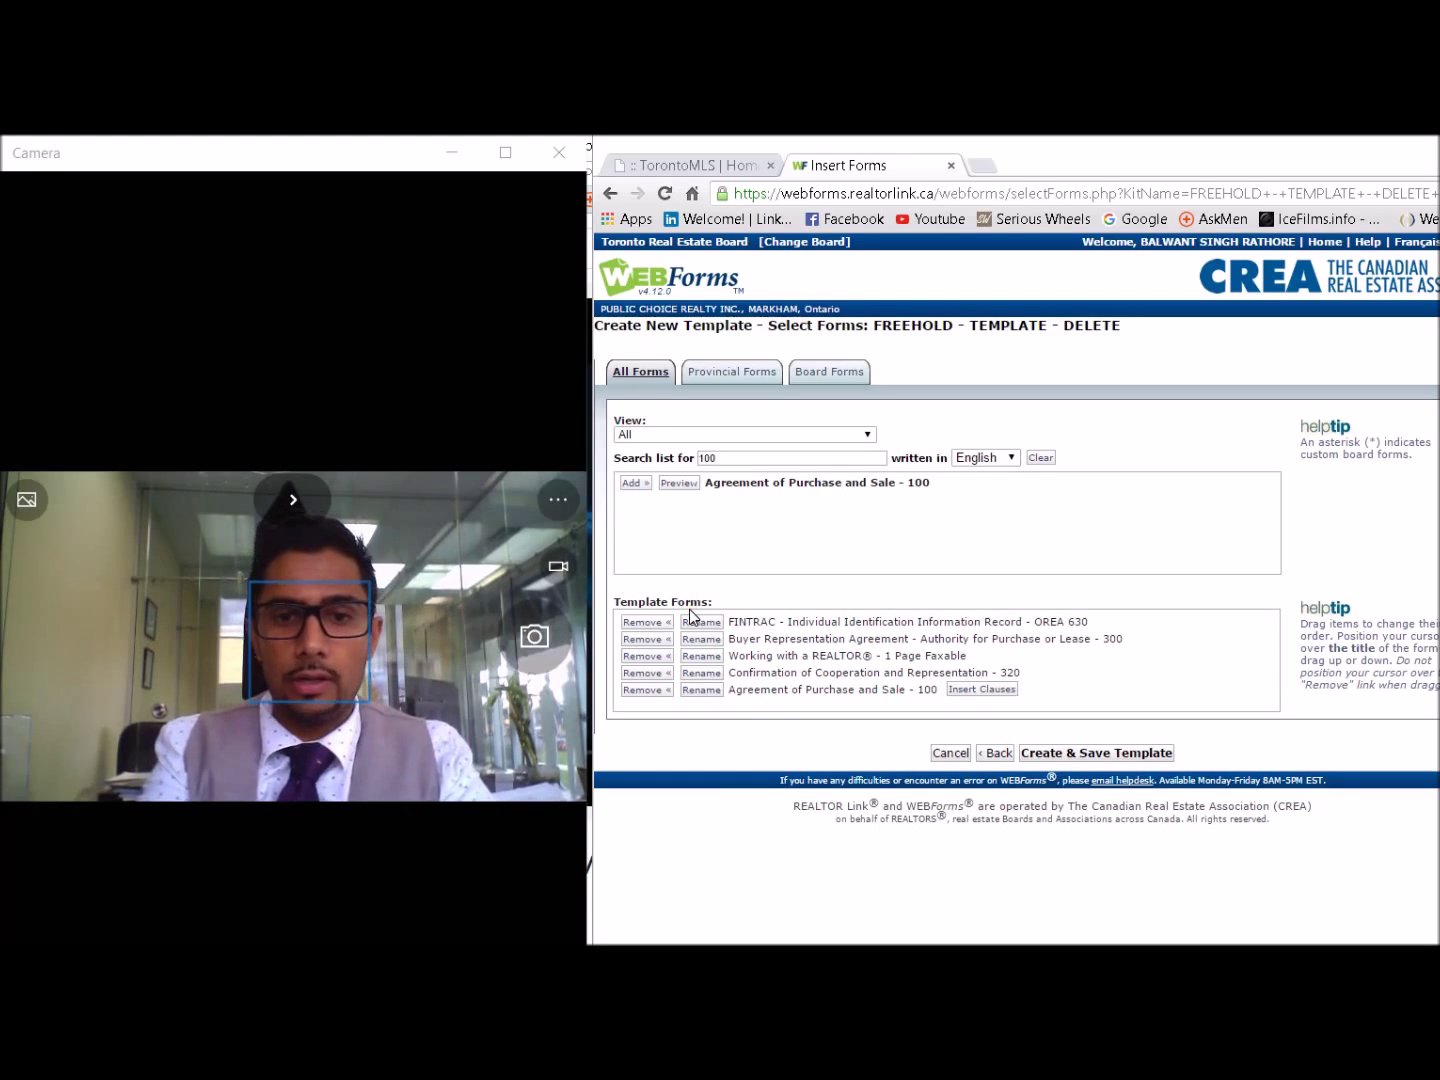
# Start inserting clauses into the Agreement of Purchase and Sale - 100 form.
pyautogui.click(750, 600)
pyautogui.click(756, 594)
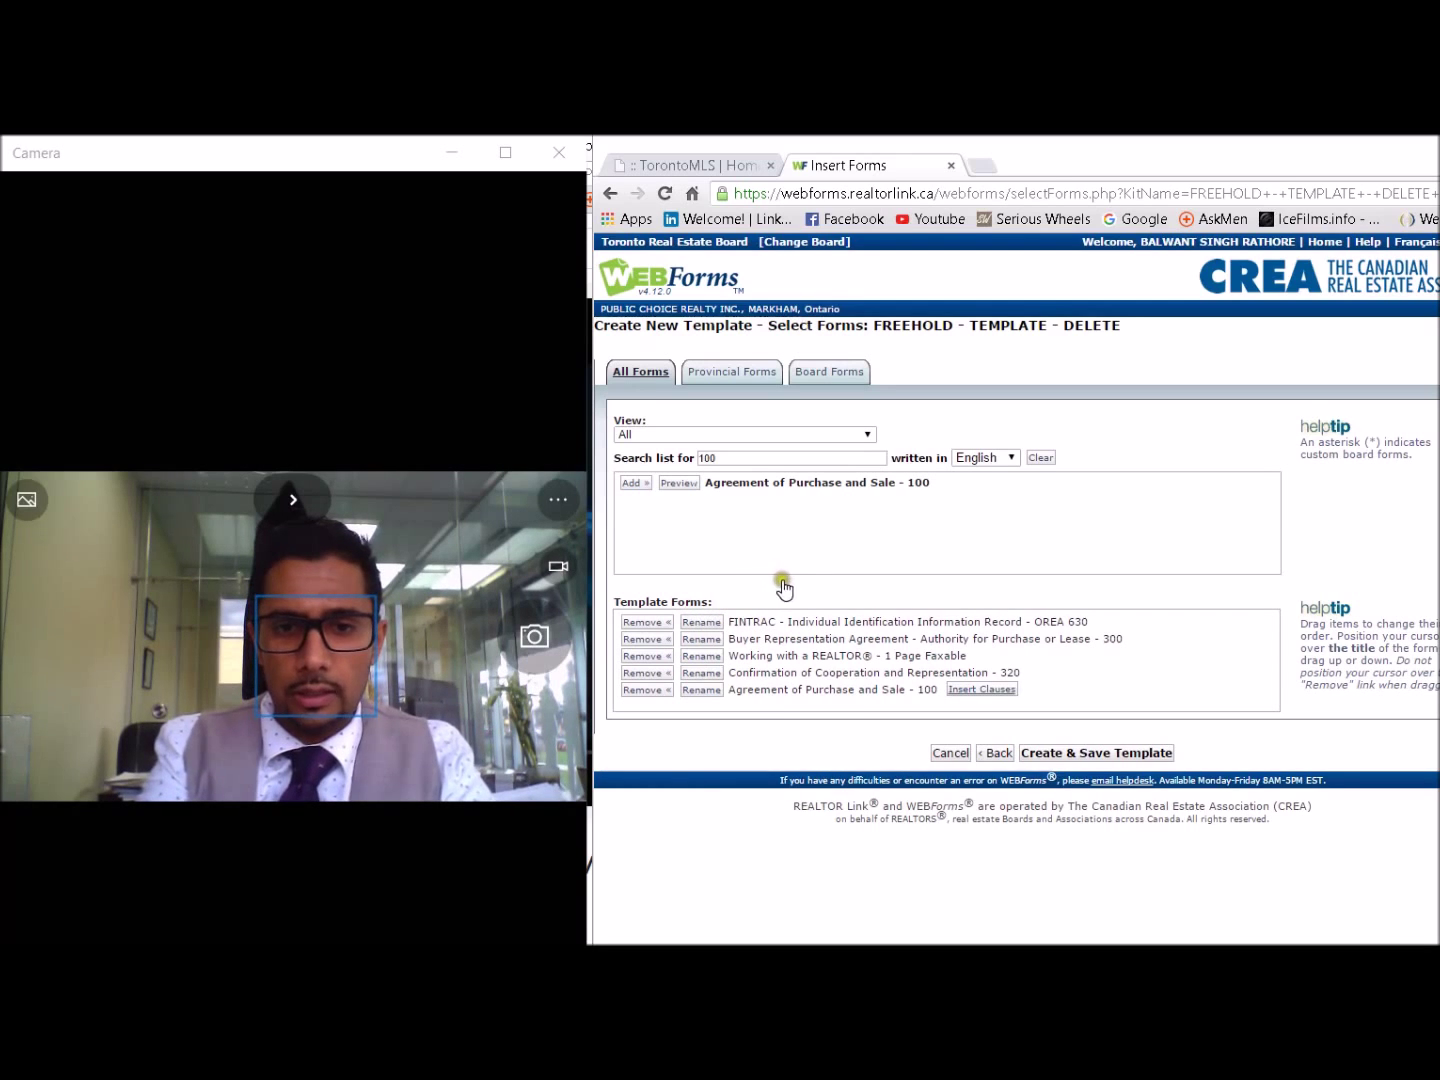
pyautogui.click(784, 588)
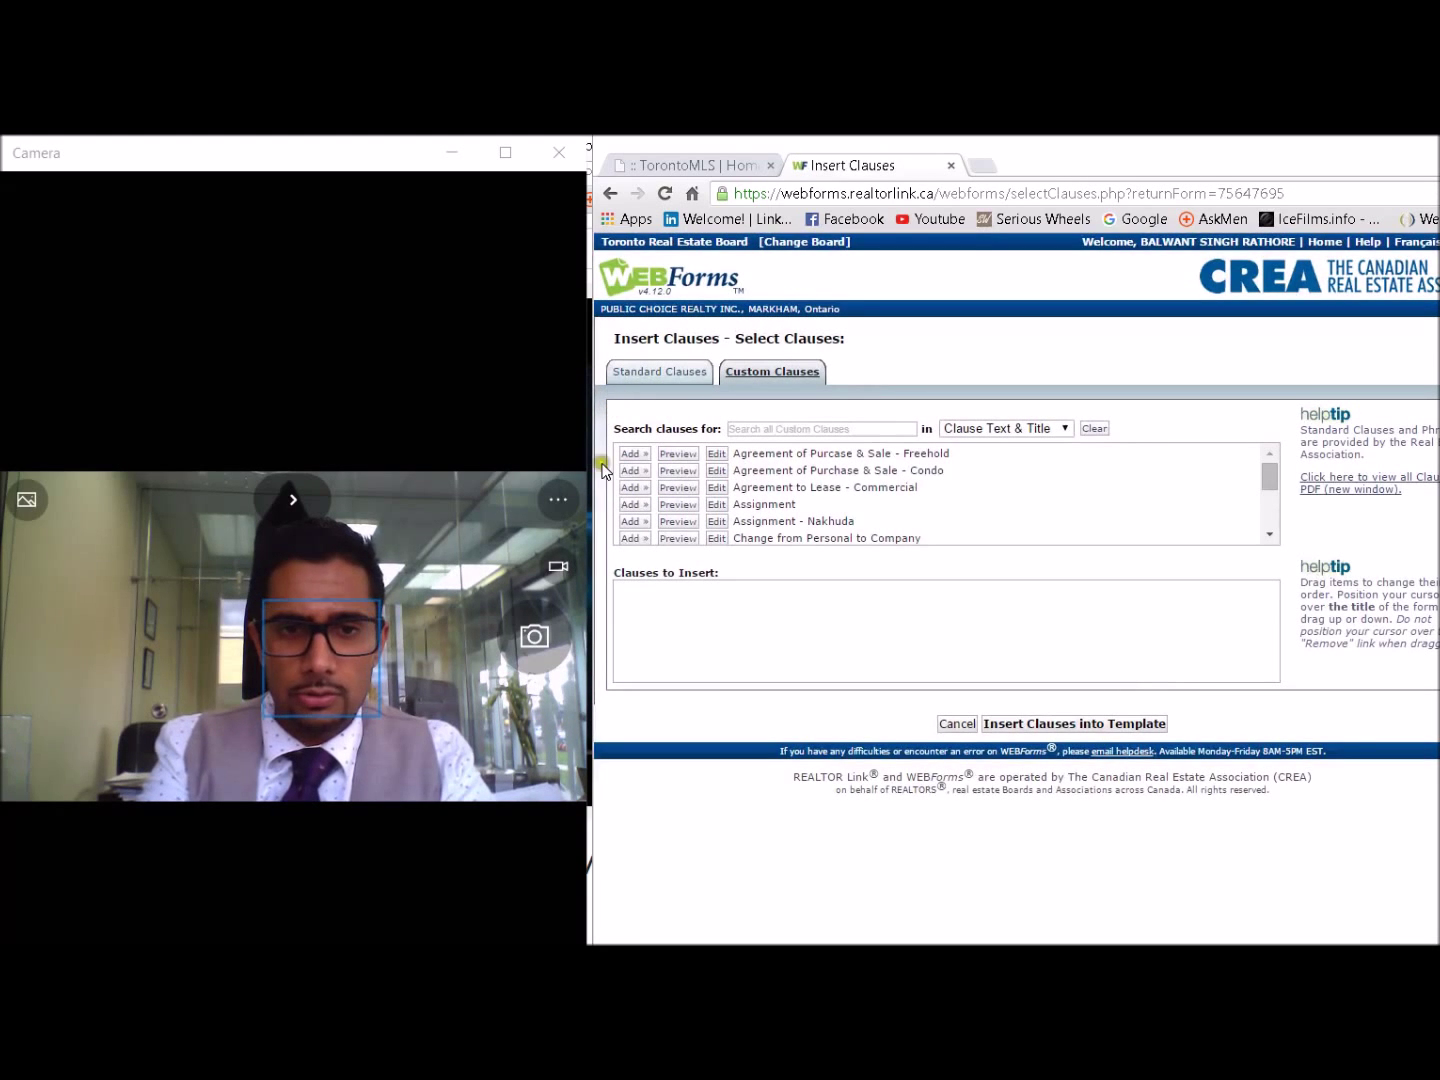
# Look through the standard clauses available for insertion and return to the custom clauses.
pyautogui.click(659, 371)
pyautogui.scroll(-15, 785, 495)
pyautogui.scroll(-15, 785, 495)
pyautogui.scroll(-15, 788, 491)
pyautogui.scroll(-8, 787, 491)
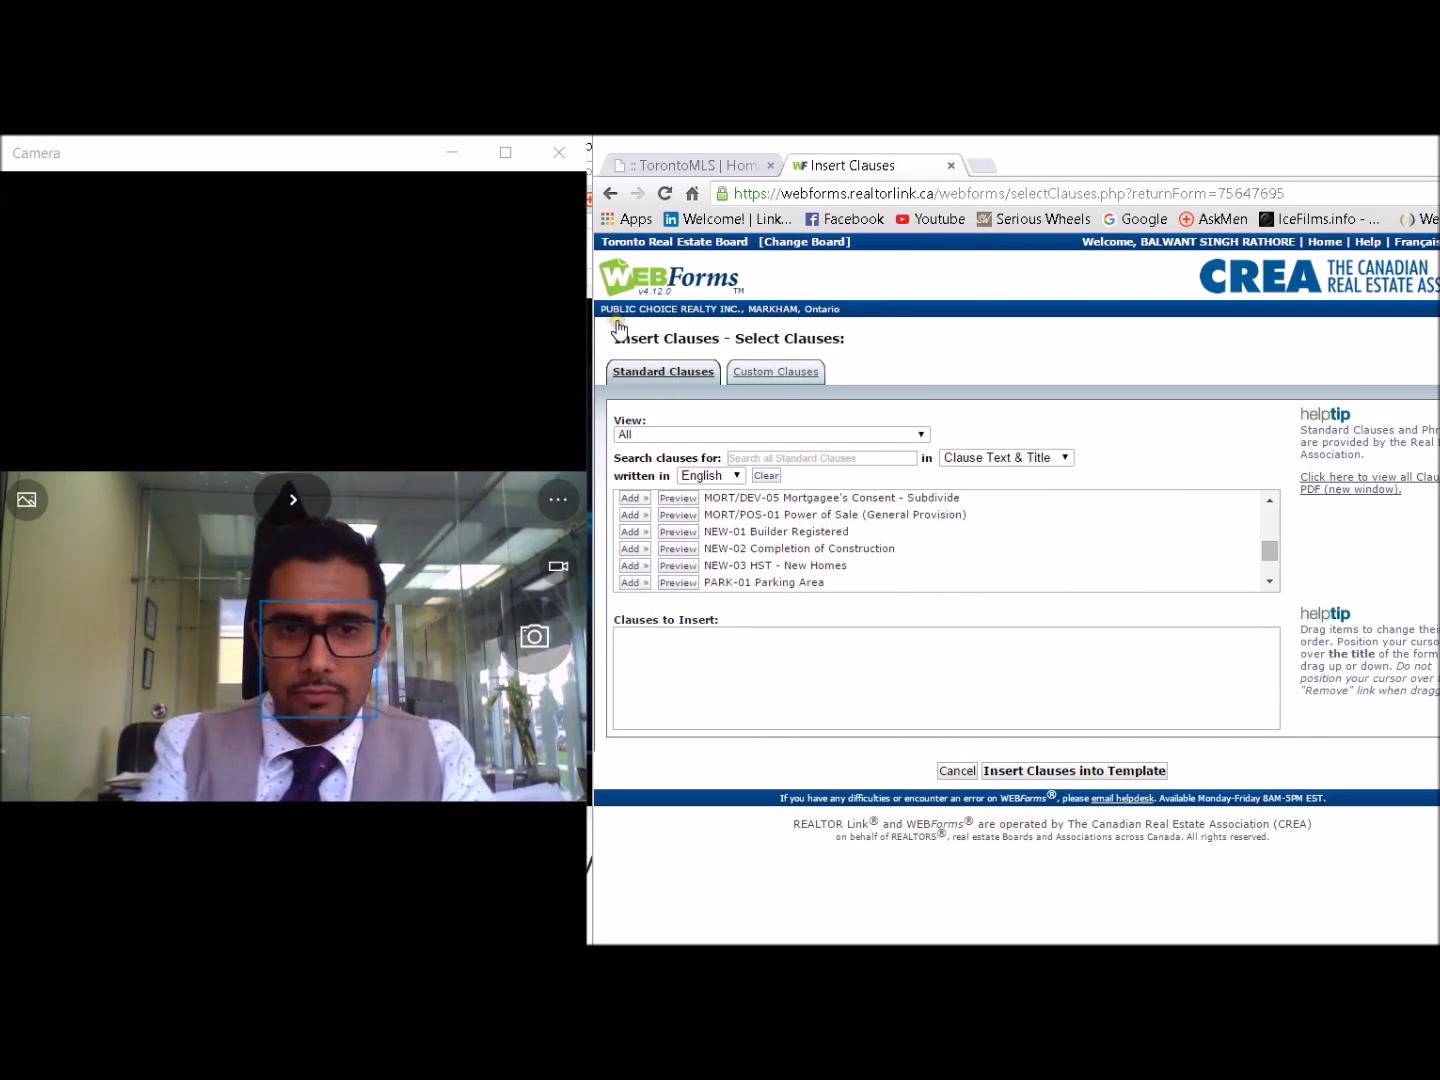
pyautogui.click(771, 371)
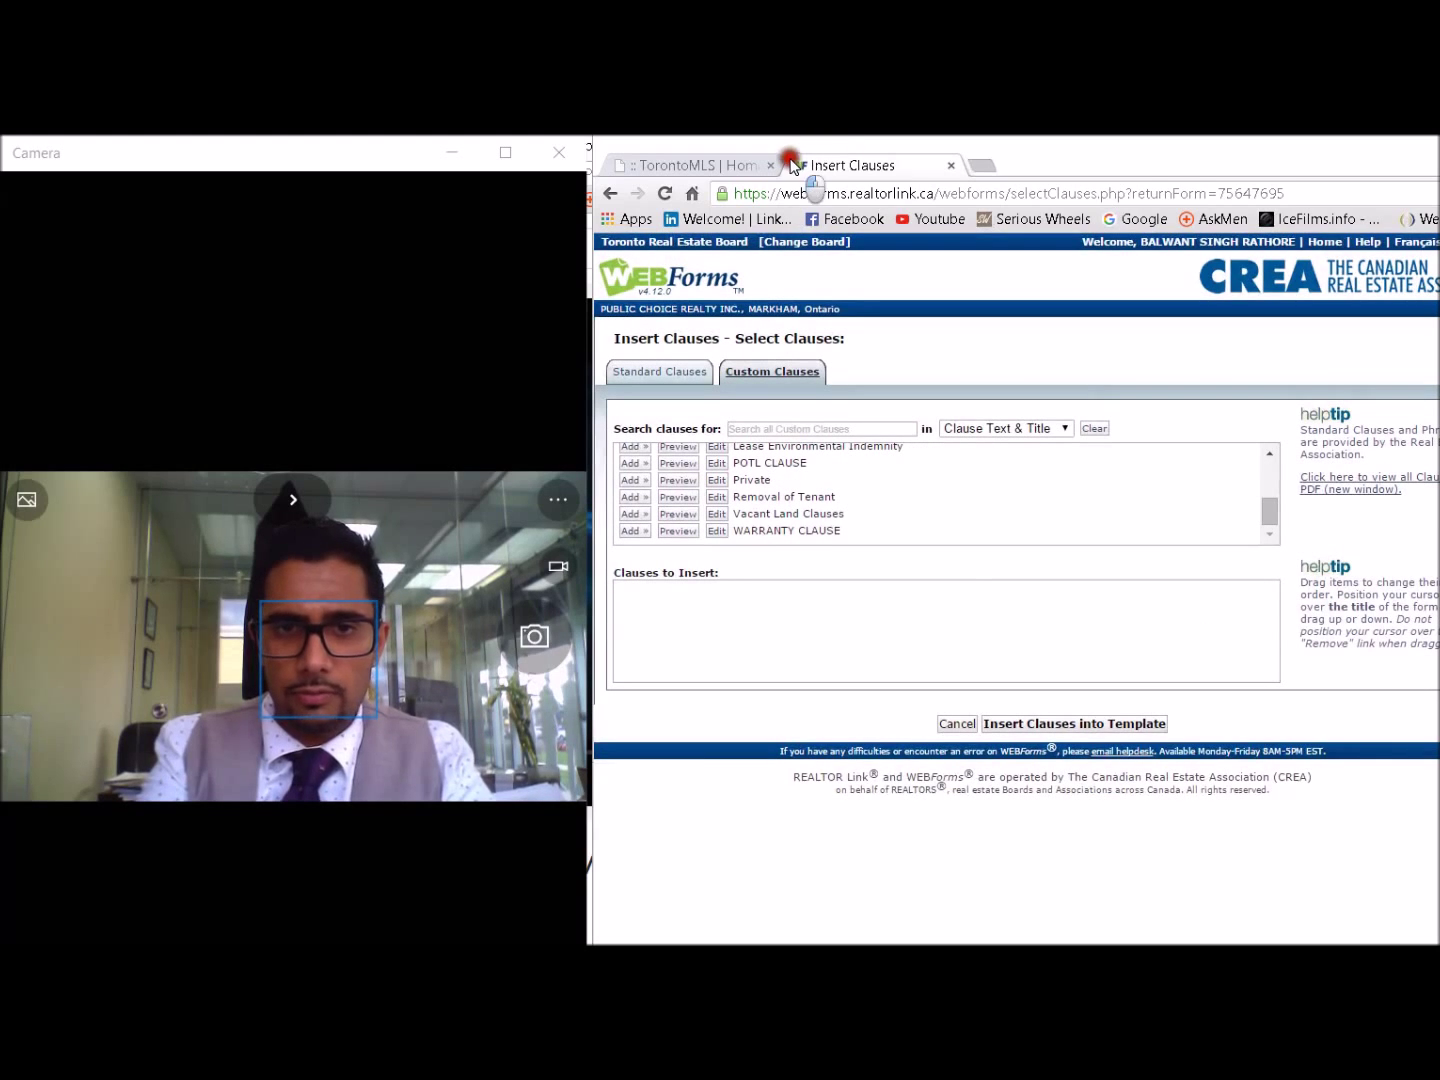
pyautogui.hotkey('ctrl', 't')
pyautogui.write('publ')
pyautogui.press('Return')
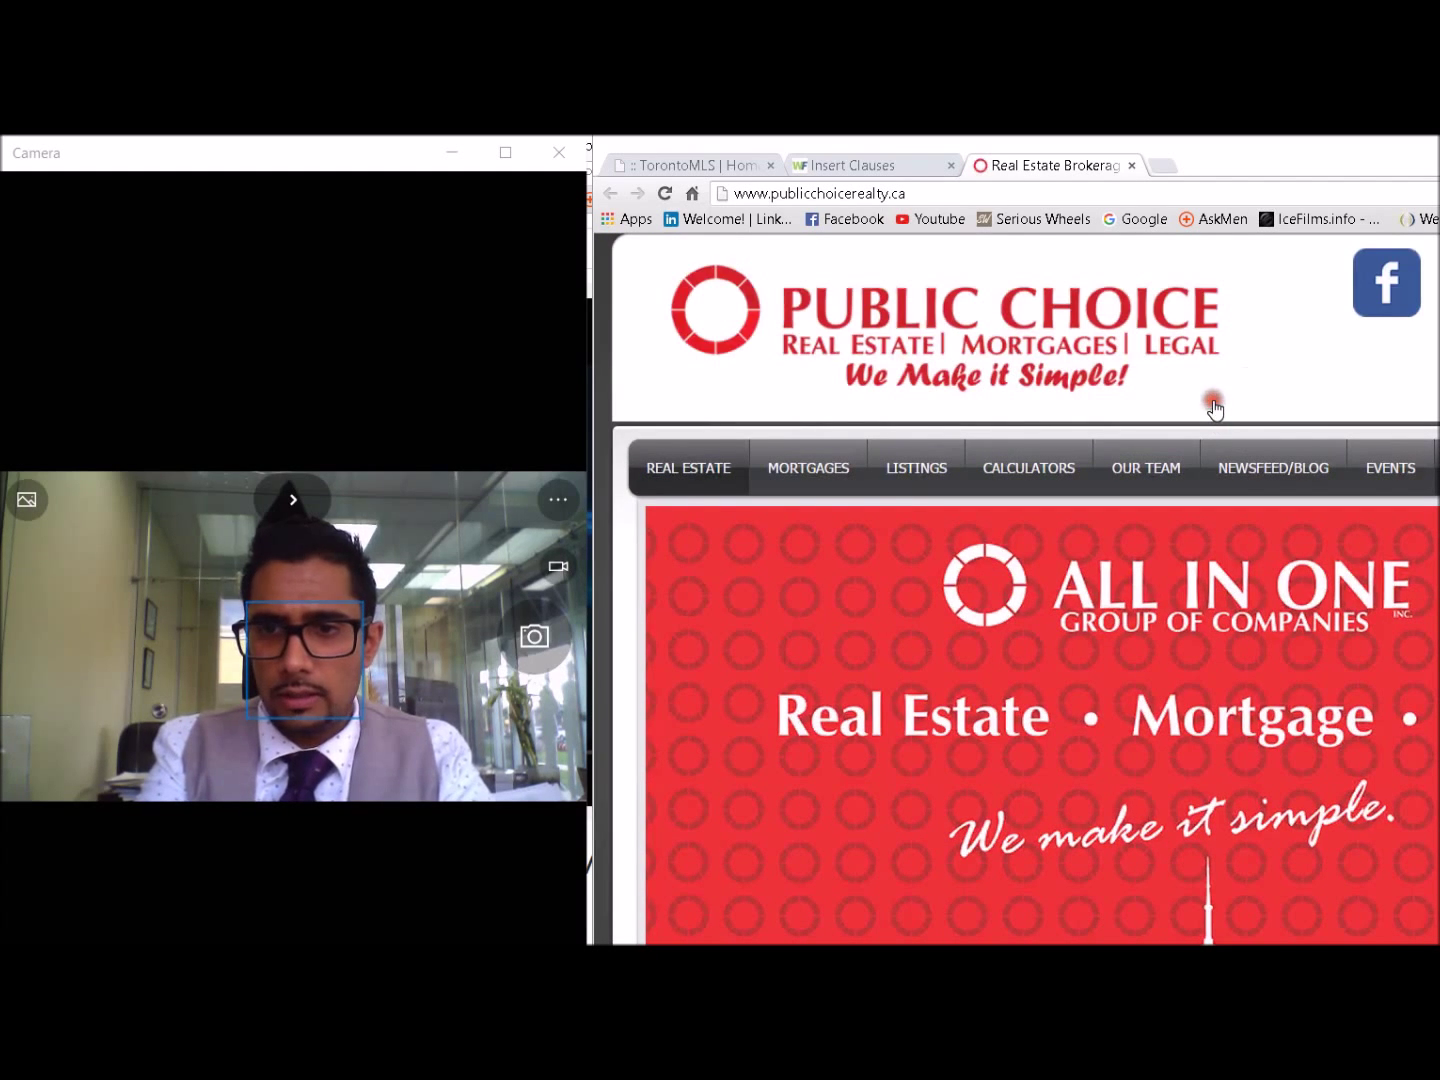
pyautogui.click(1145, 489)
pyautogui.scroll(-1, 1148, 493)
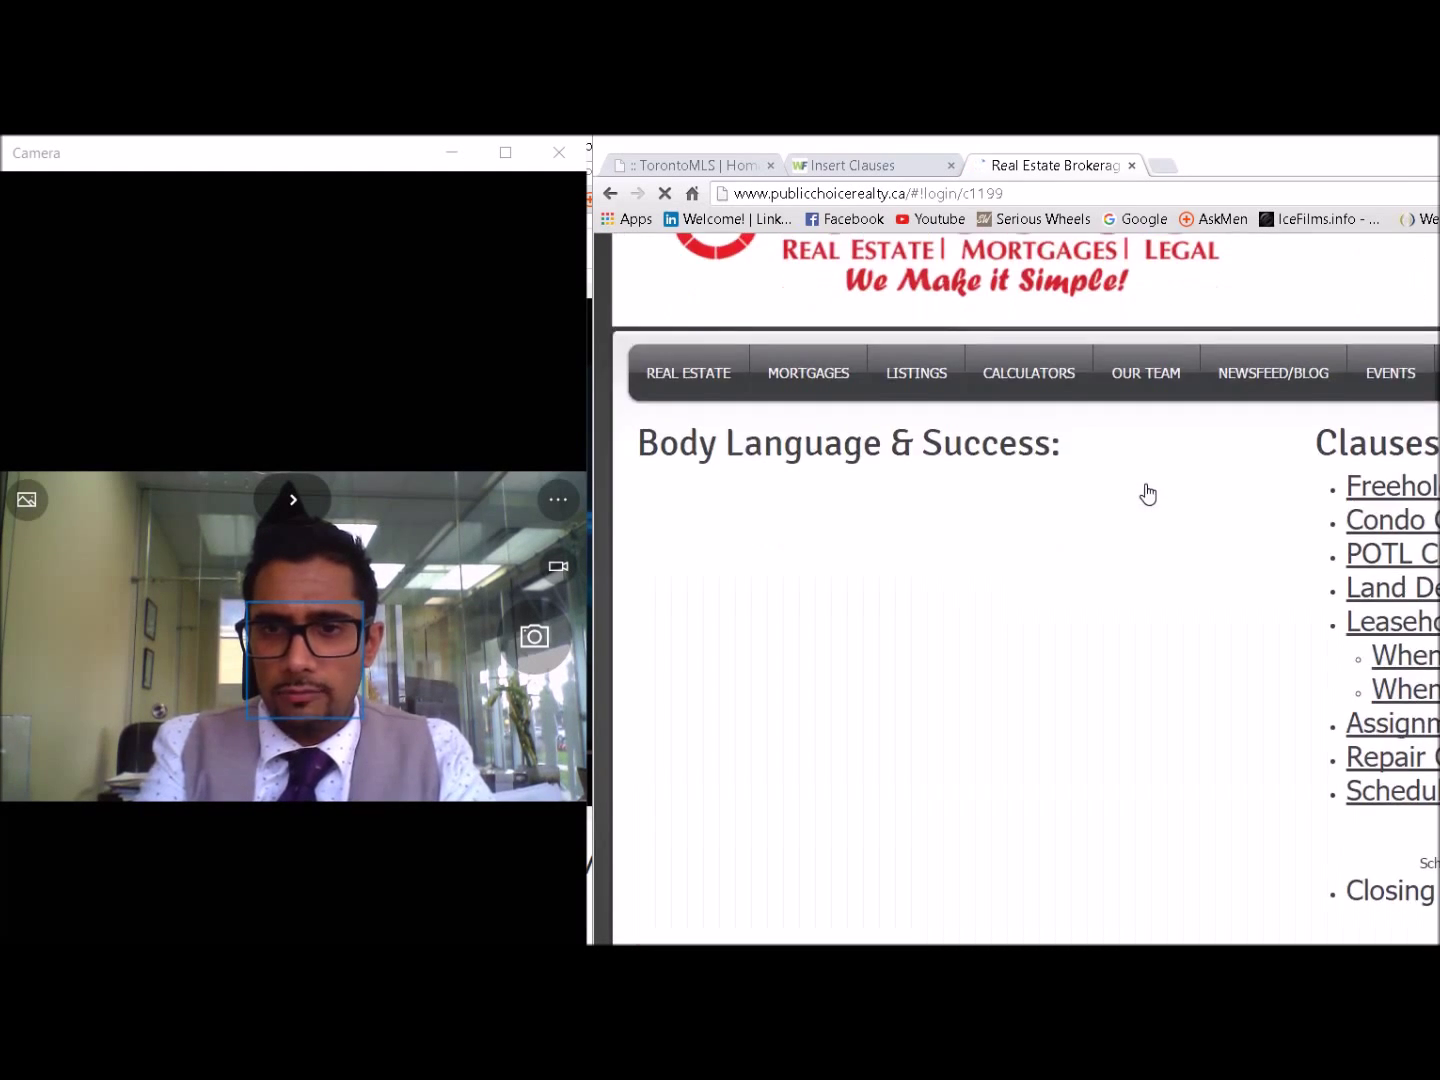
pyautogui.scroll(-1, 1136, 449)
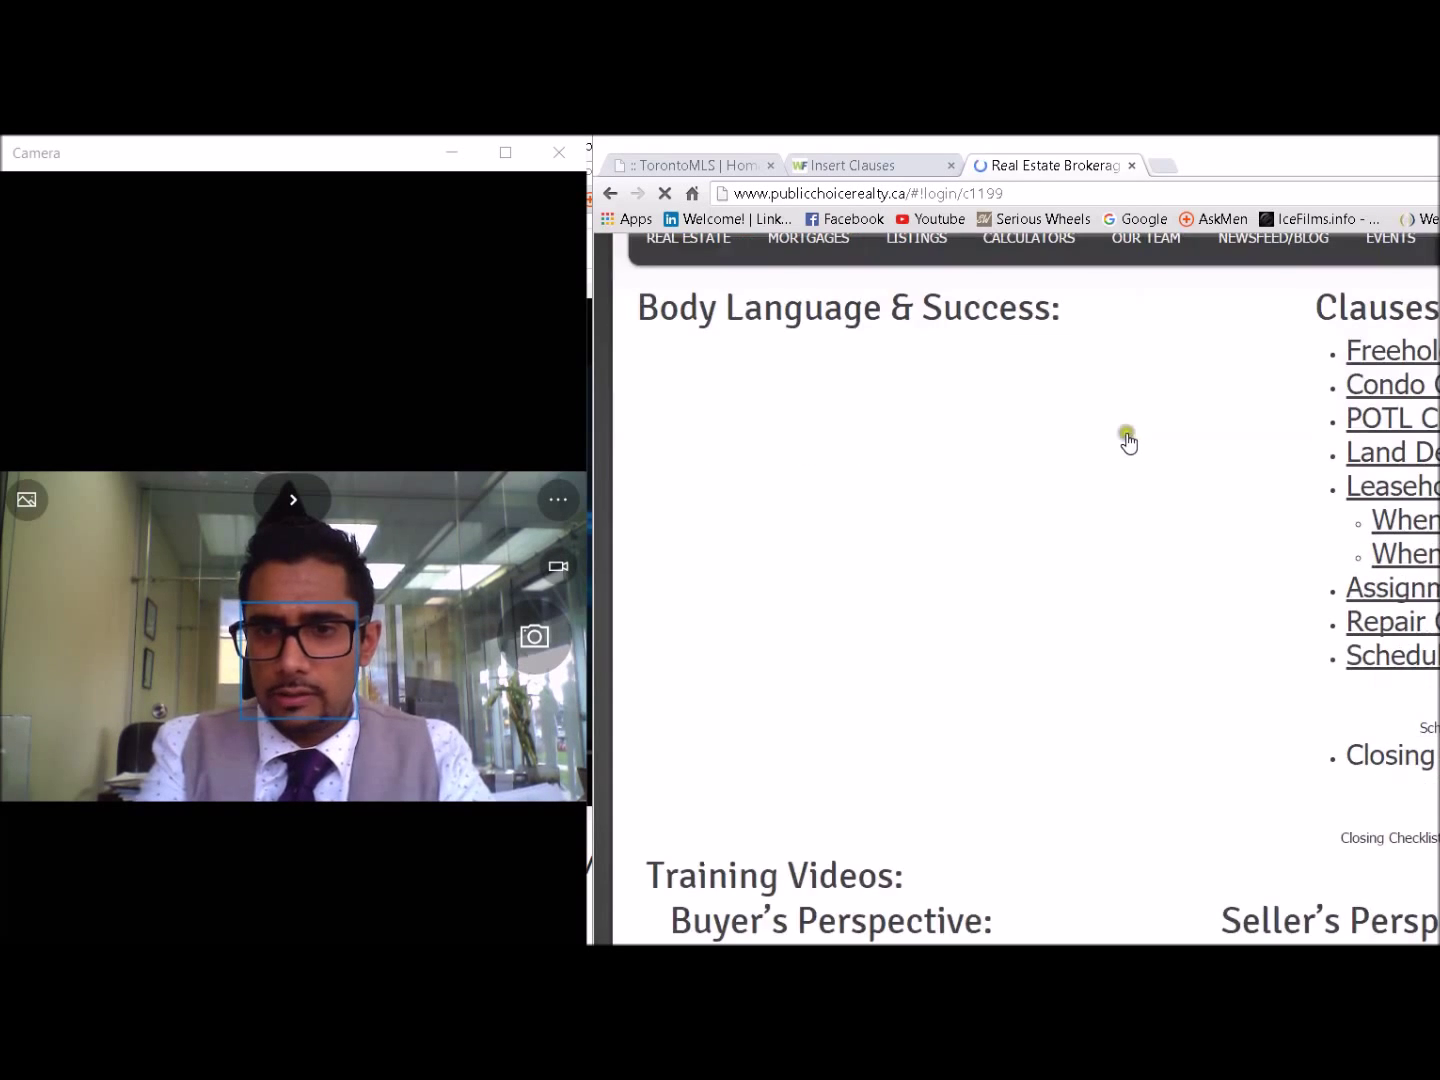
# Open the Freehold Clauses page by entering the page password, and view the custom clauses.
pyautogui.click(1101, 306)
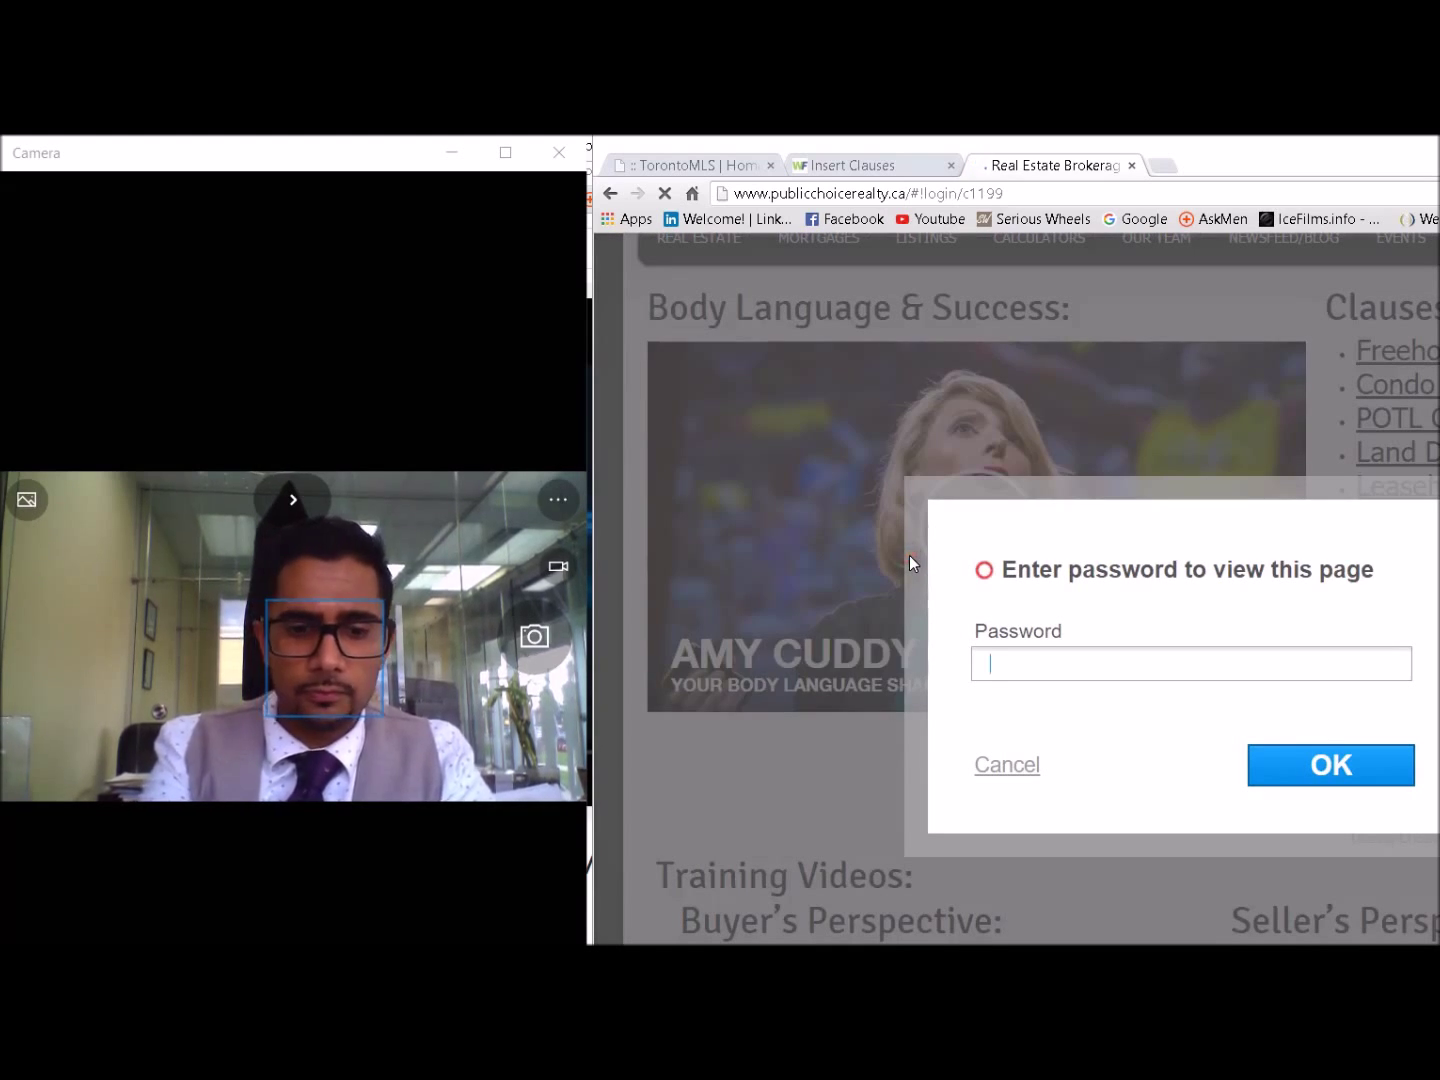
pyautogui.write('•••••••')
pyautogui.press('Return')
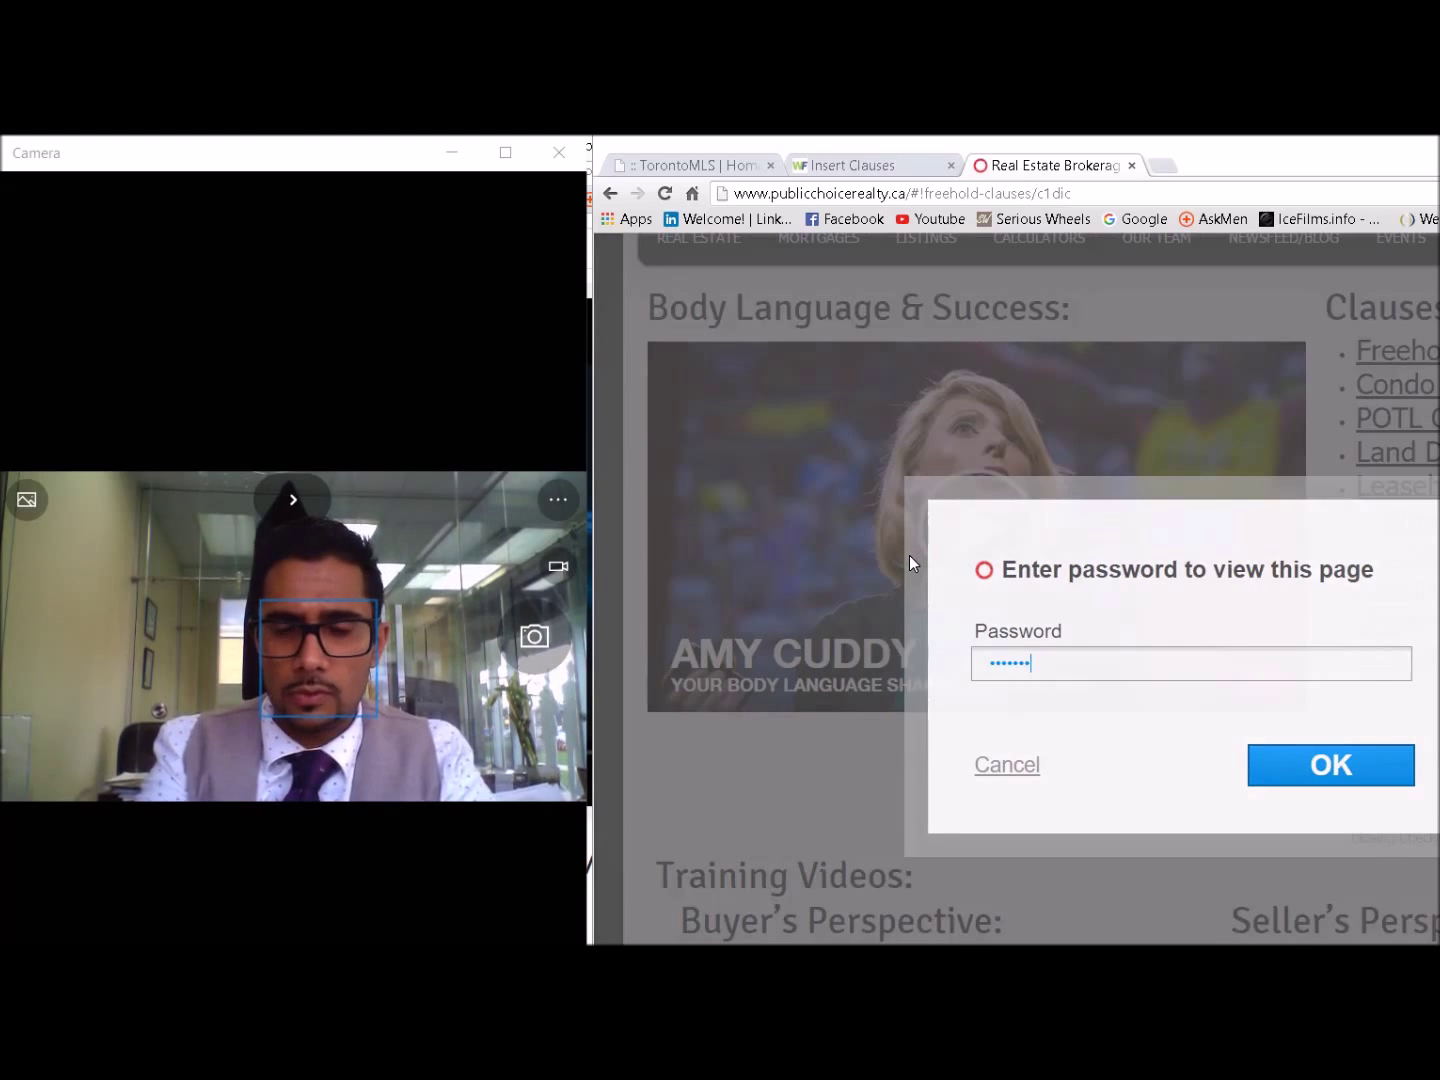
pyautogui.scroll(-4, 909, 554)
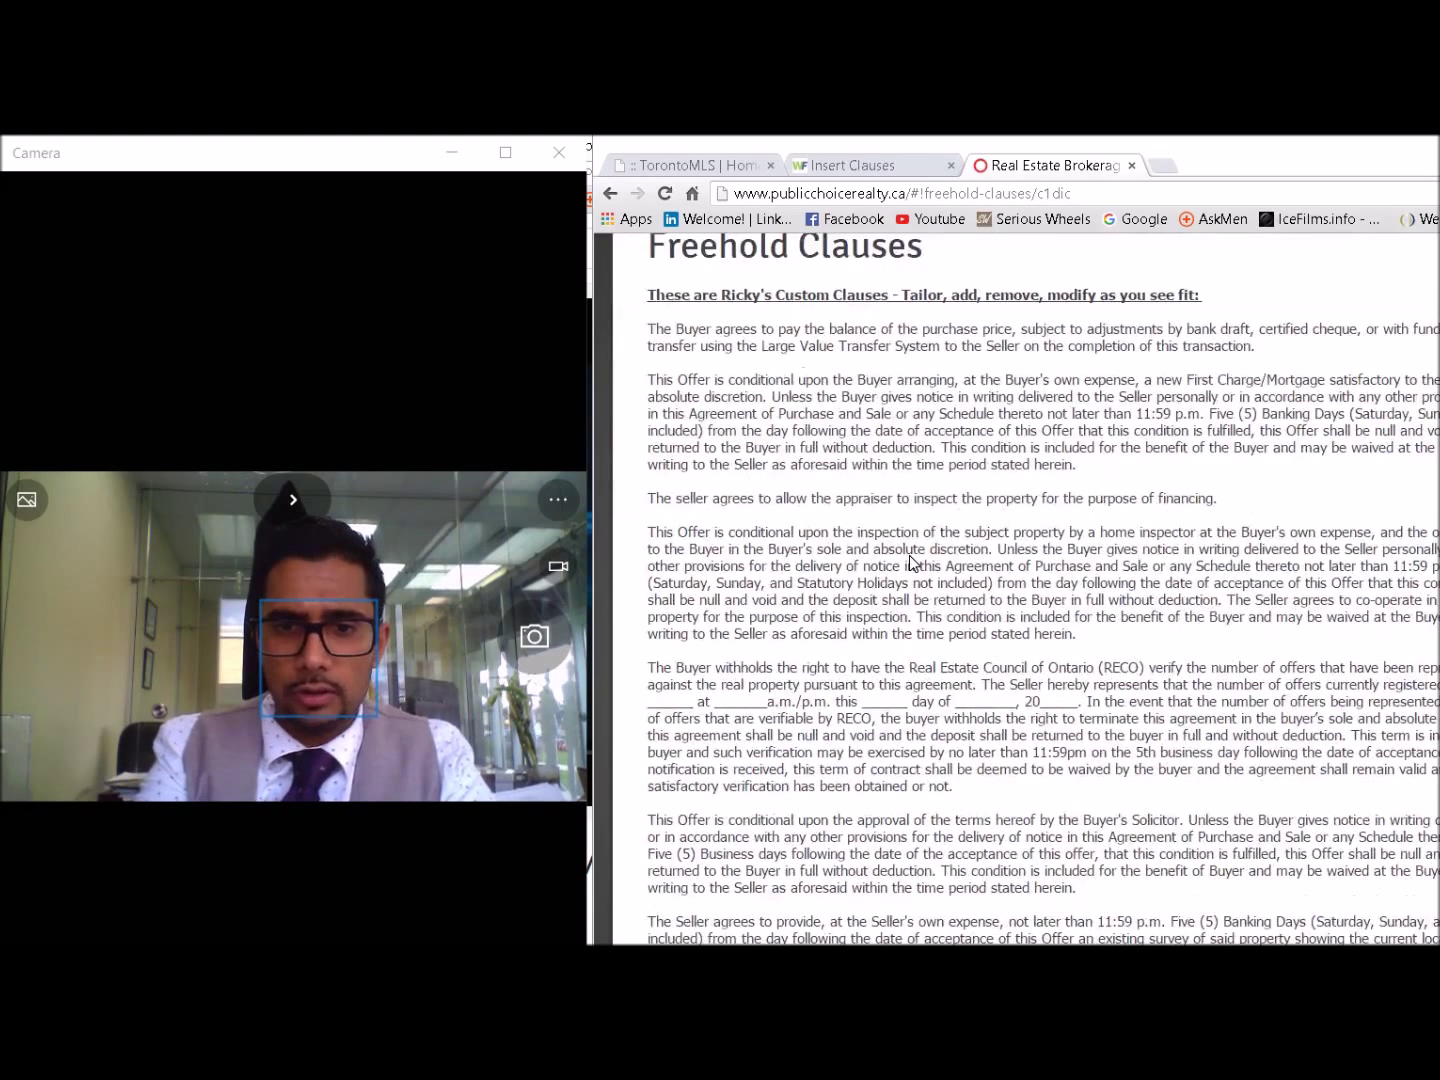
# Copy the entire text of the custom clauses on the Freehold Clauses page.
pyautogui.scroll(3, 909, 555)
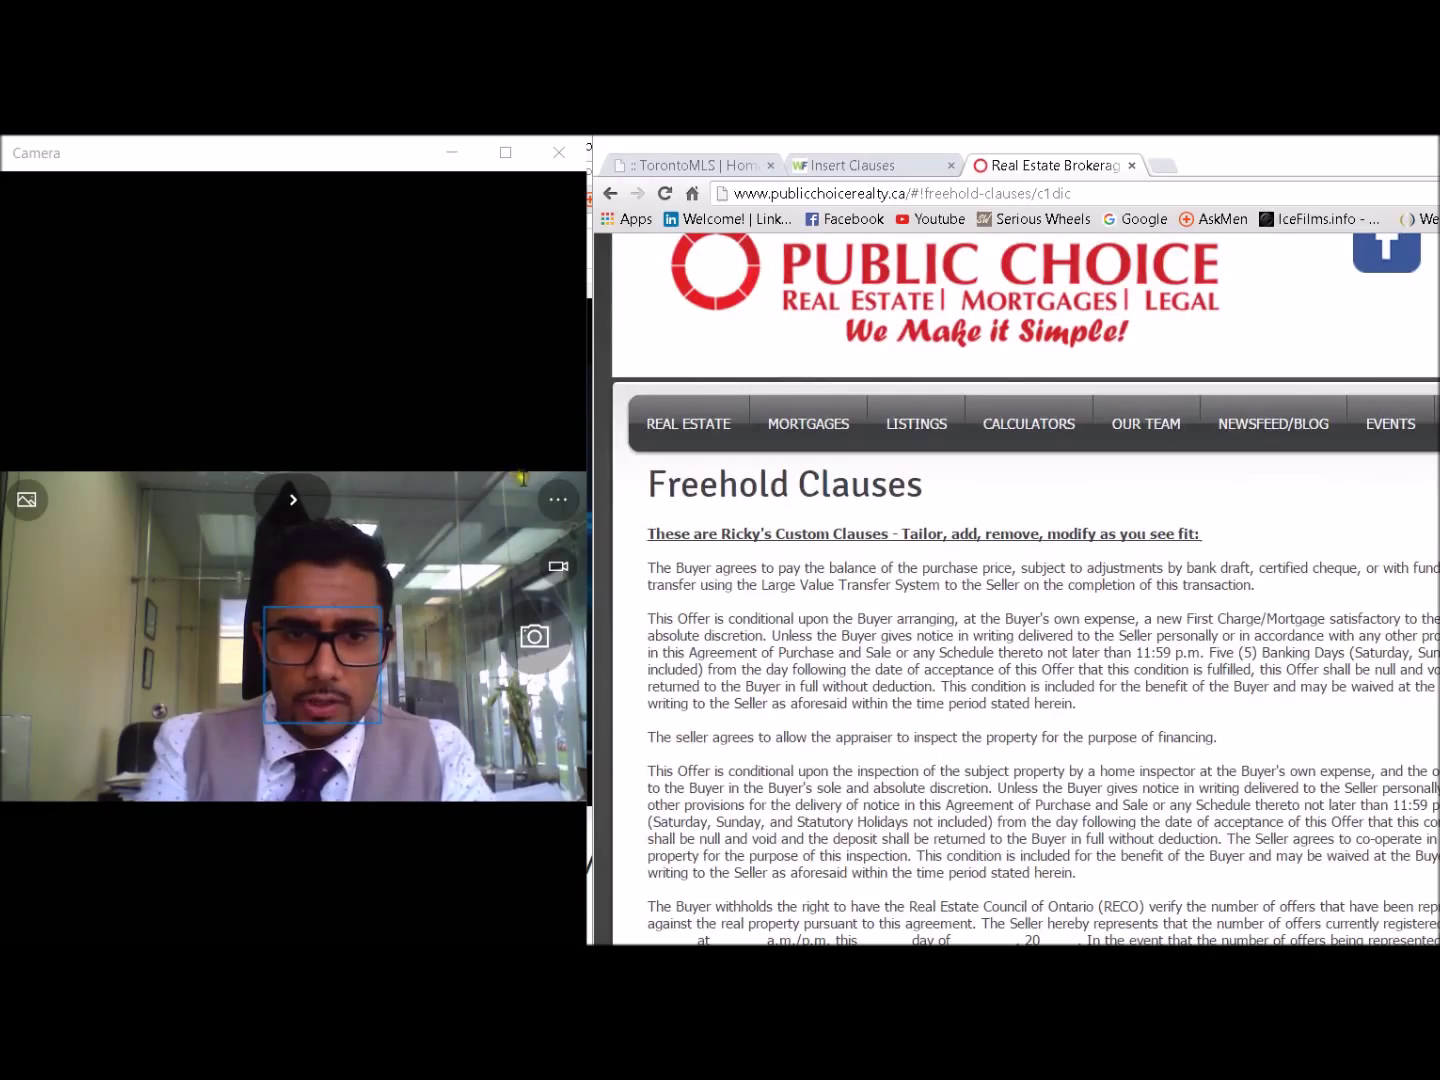
pyautogui.moveTo(648, 567); pyautogui.dragTo(916, 928)
pyautogui.moveTo(906, 603); pyautogui.dragTo(649, 683)
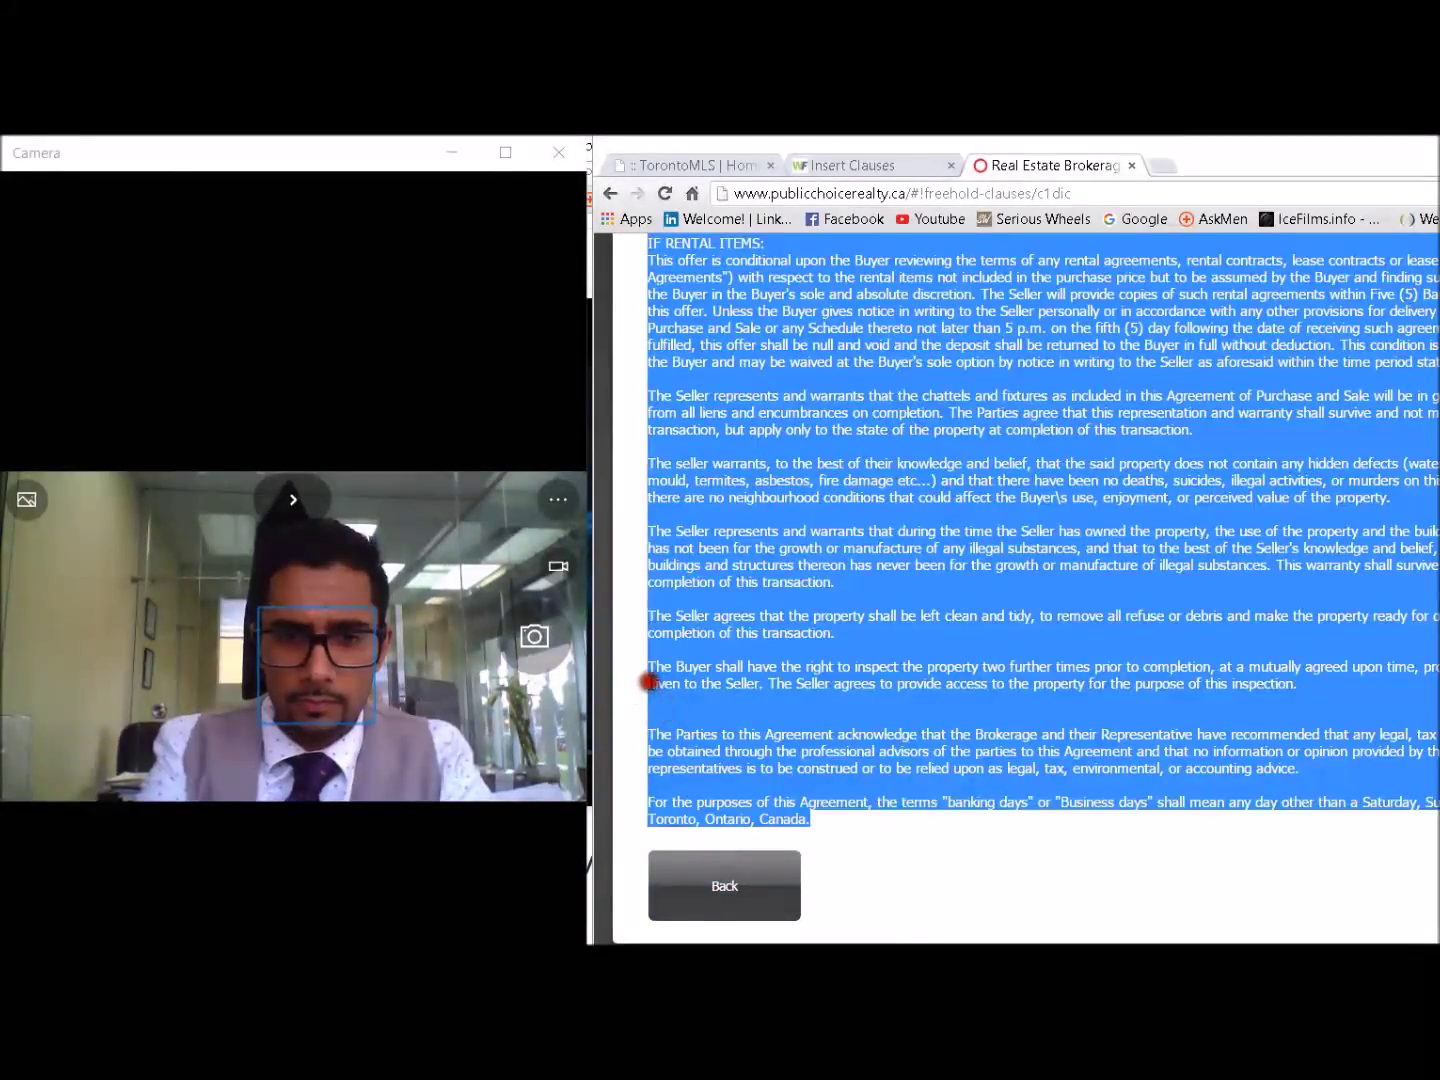
pyautogui.rightClick(781, 759)
pyautogui.click(818, 775)
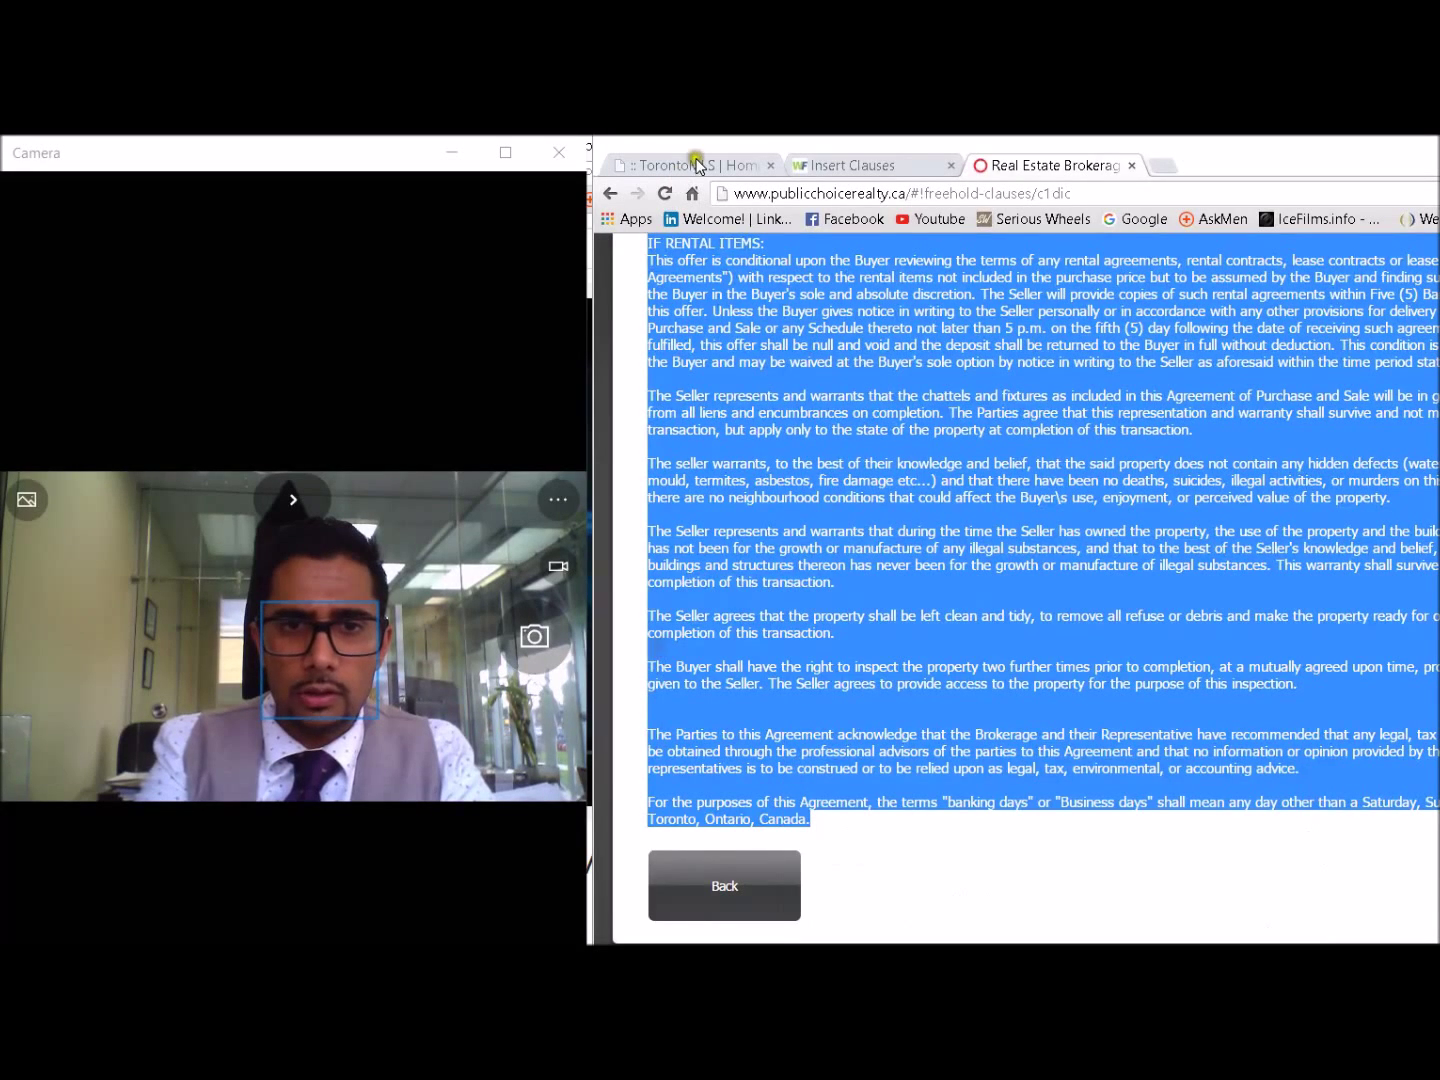
# Return to WEBForms and start a new custom clause titled FREEHOLD - STANDARD CLAUSES - DELETE.
pyautogui.click(854, 166)
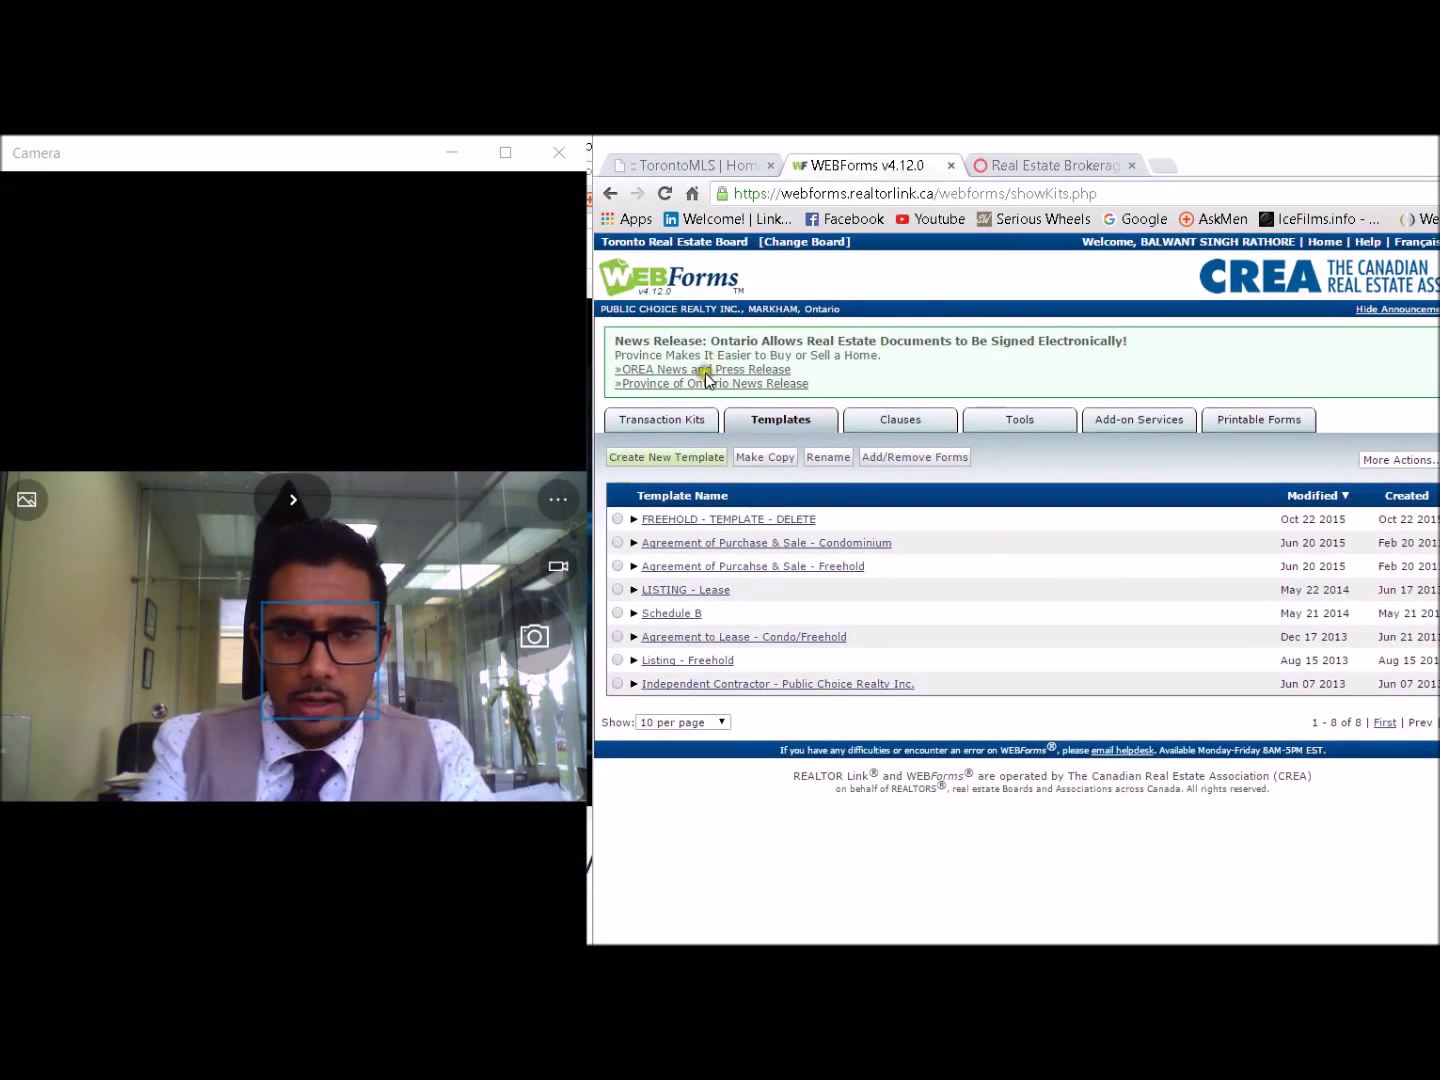
pyautogui.click(898, 420)
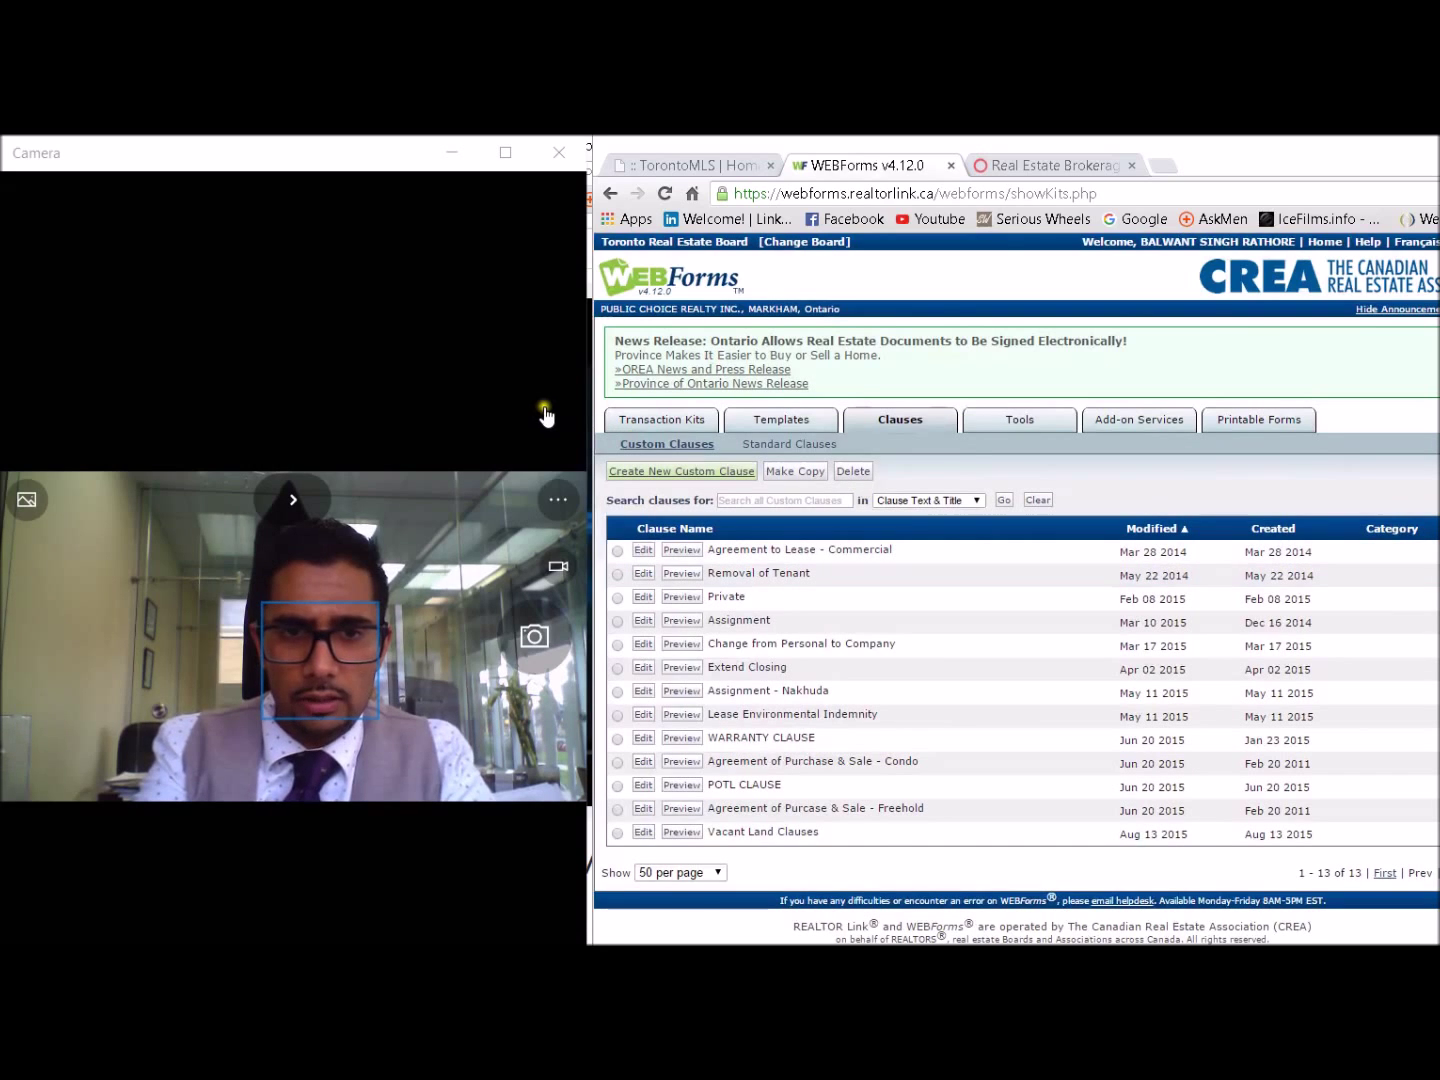
pyautogui.click(676, 470)
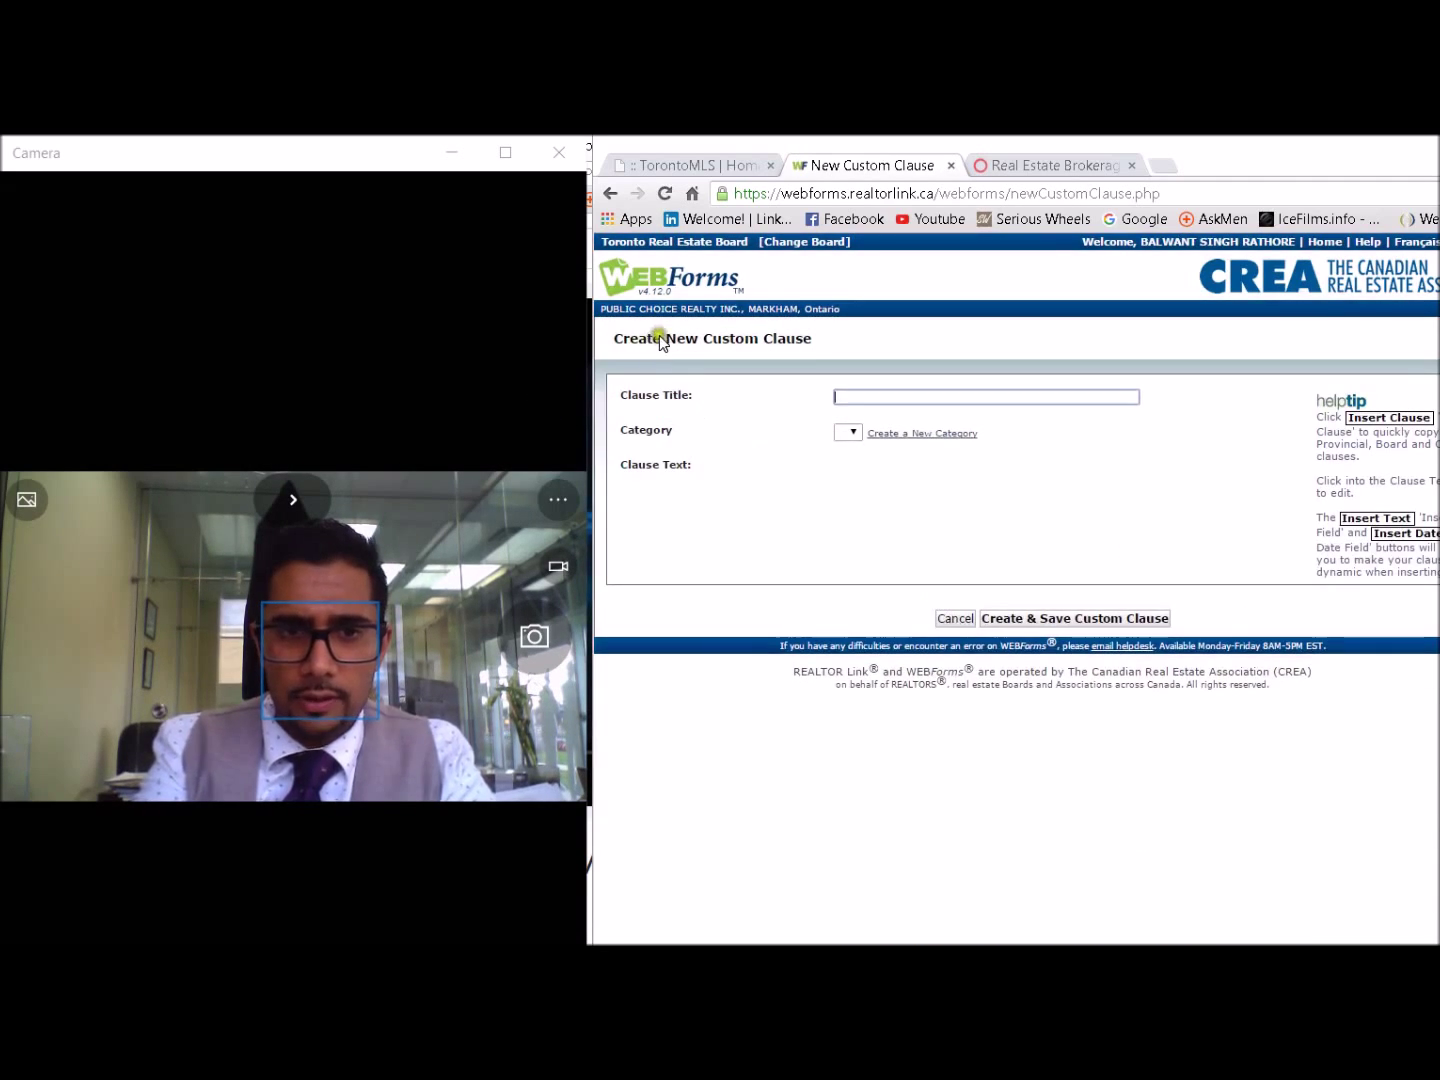
pyautogui.write('FREEHOLD - ')
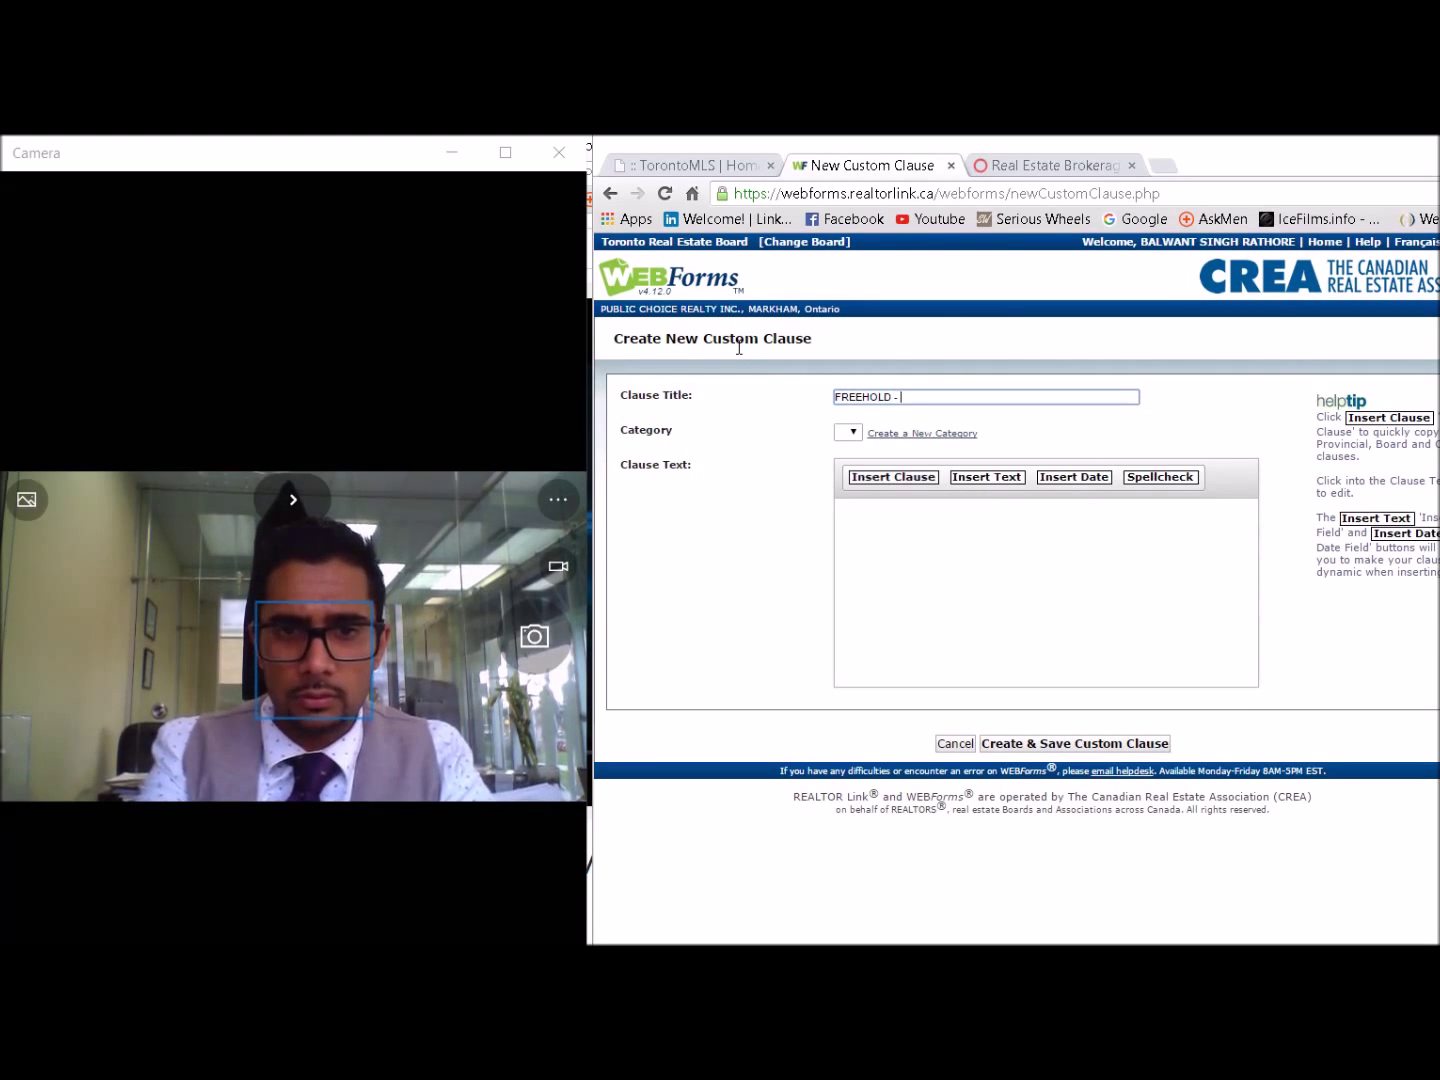
pyautogui.write('STANDARD CLAUS')
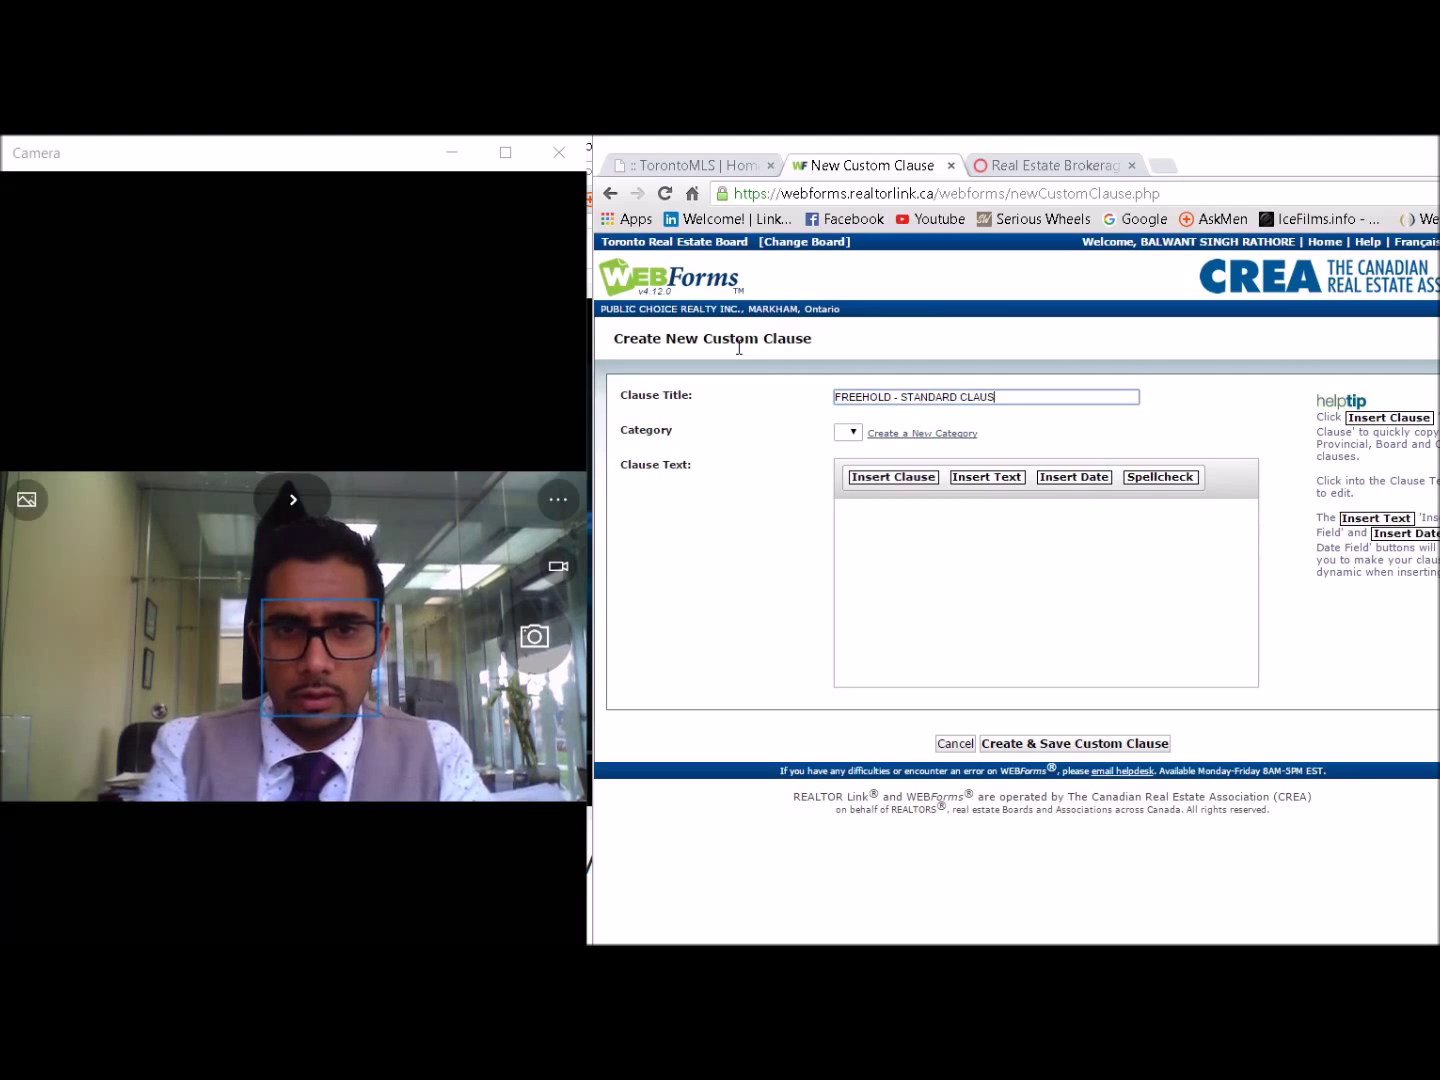
pyautogui.write('ES - DELETE')
# Paste the copied freehold clauses into the clause text and save the custom clause.
pyautogui.click(739, 485)
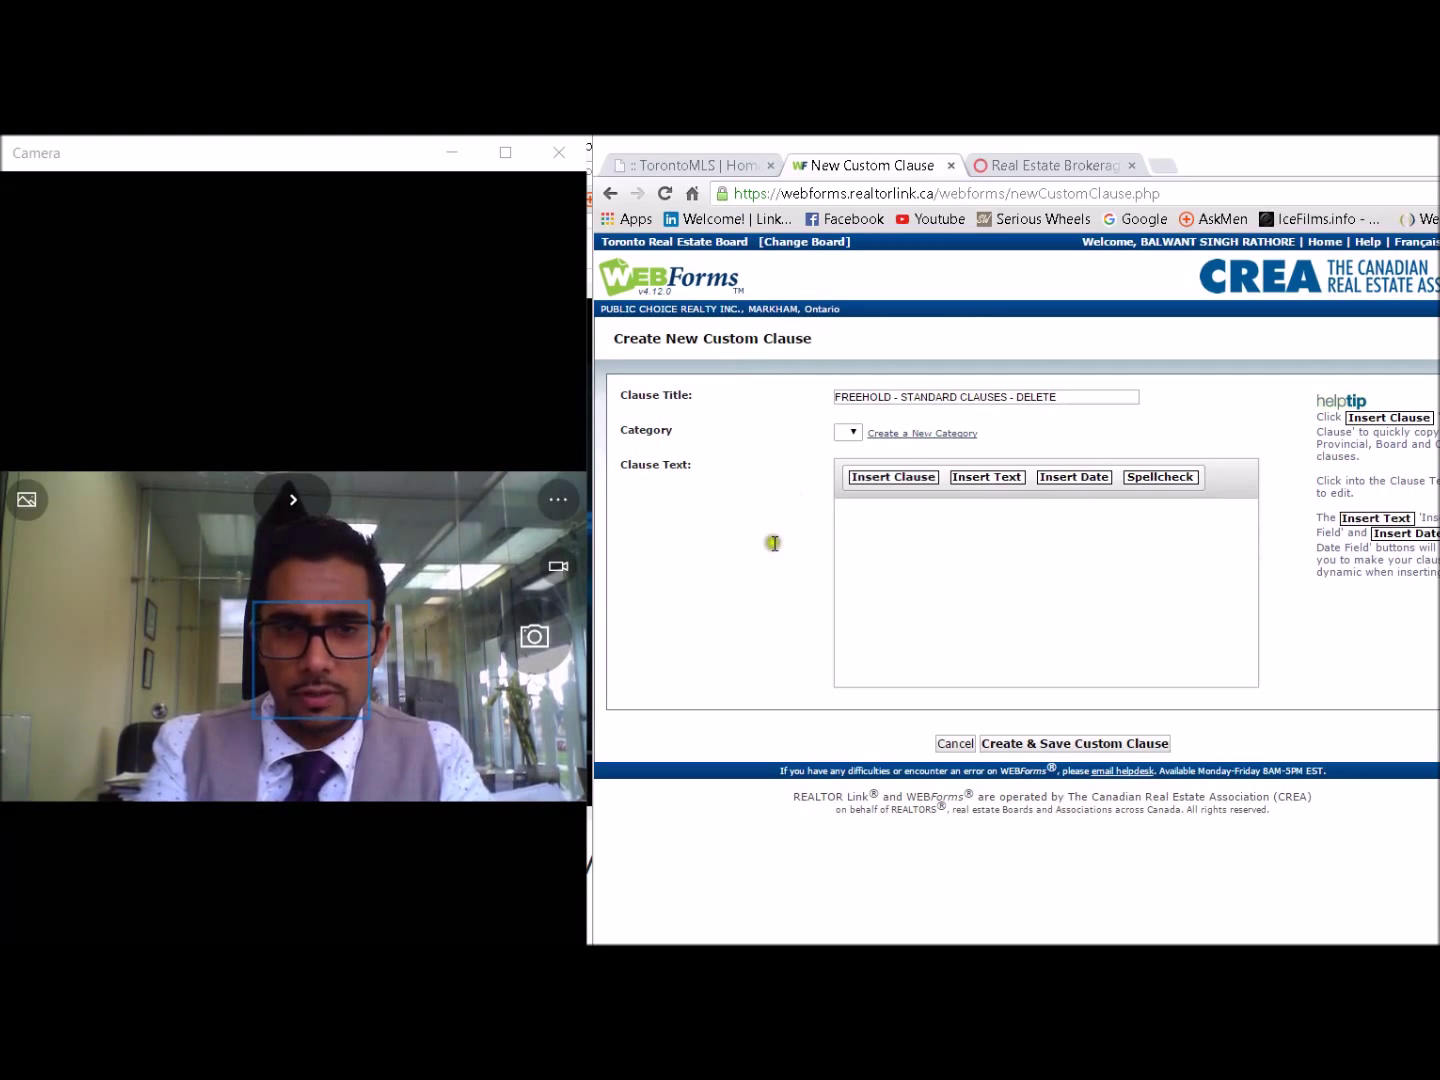
pyautogui.click(732, 460)
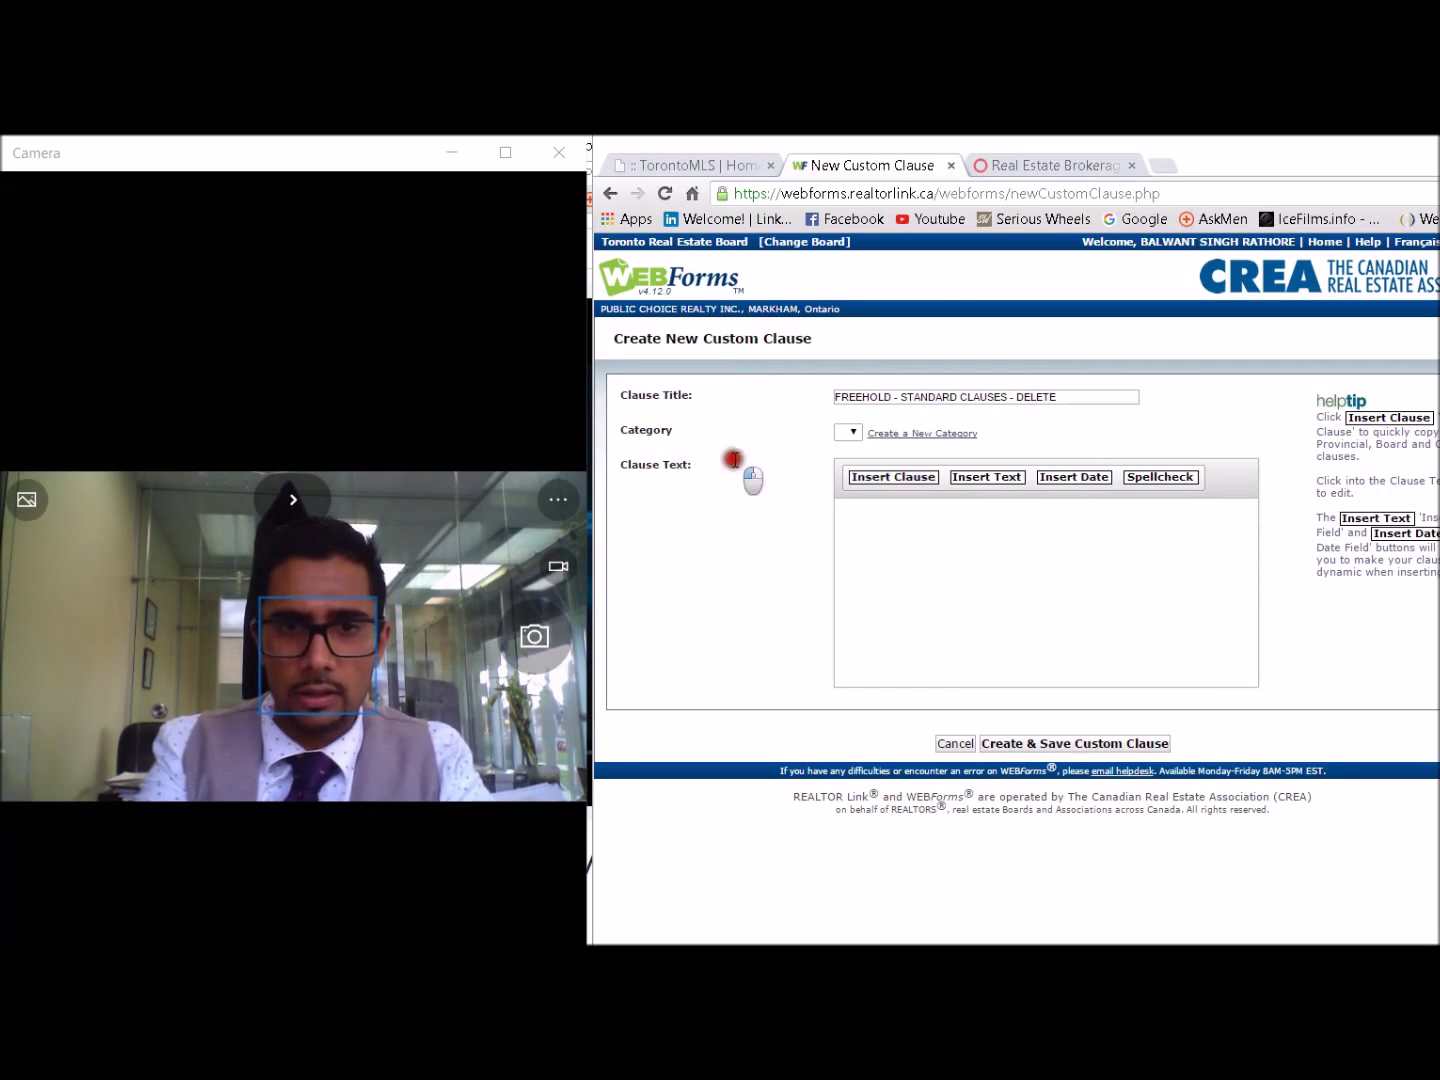
pyautogui.click(726, 443)
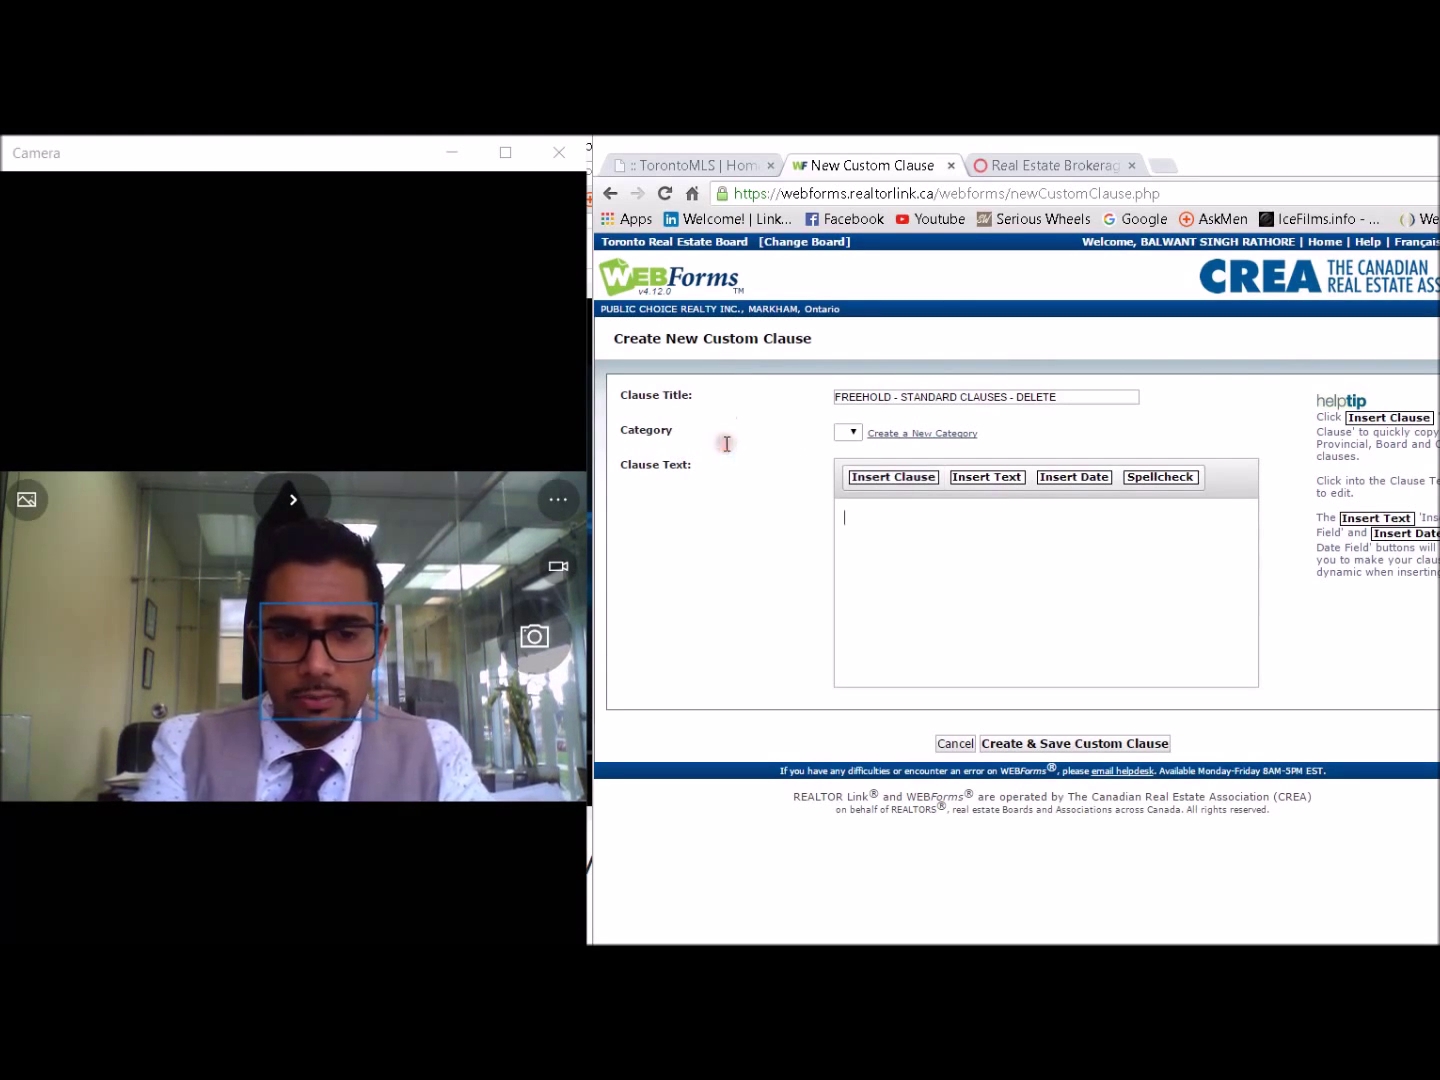
pyautogui.hotkey('ctrl', 'v')
pyautogui.scroll(10, 901, 511)
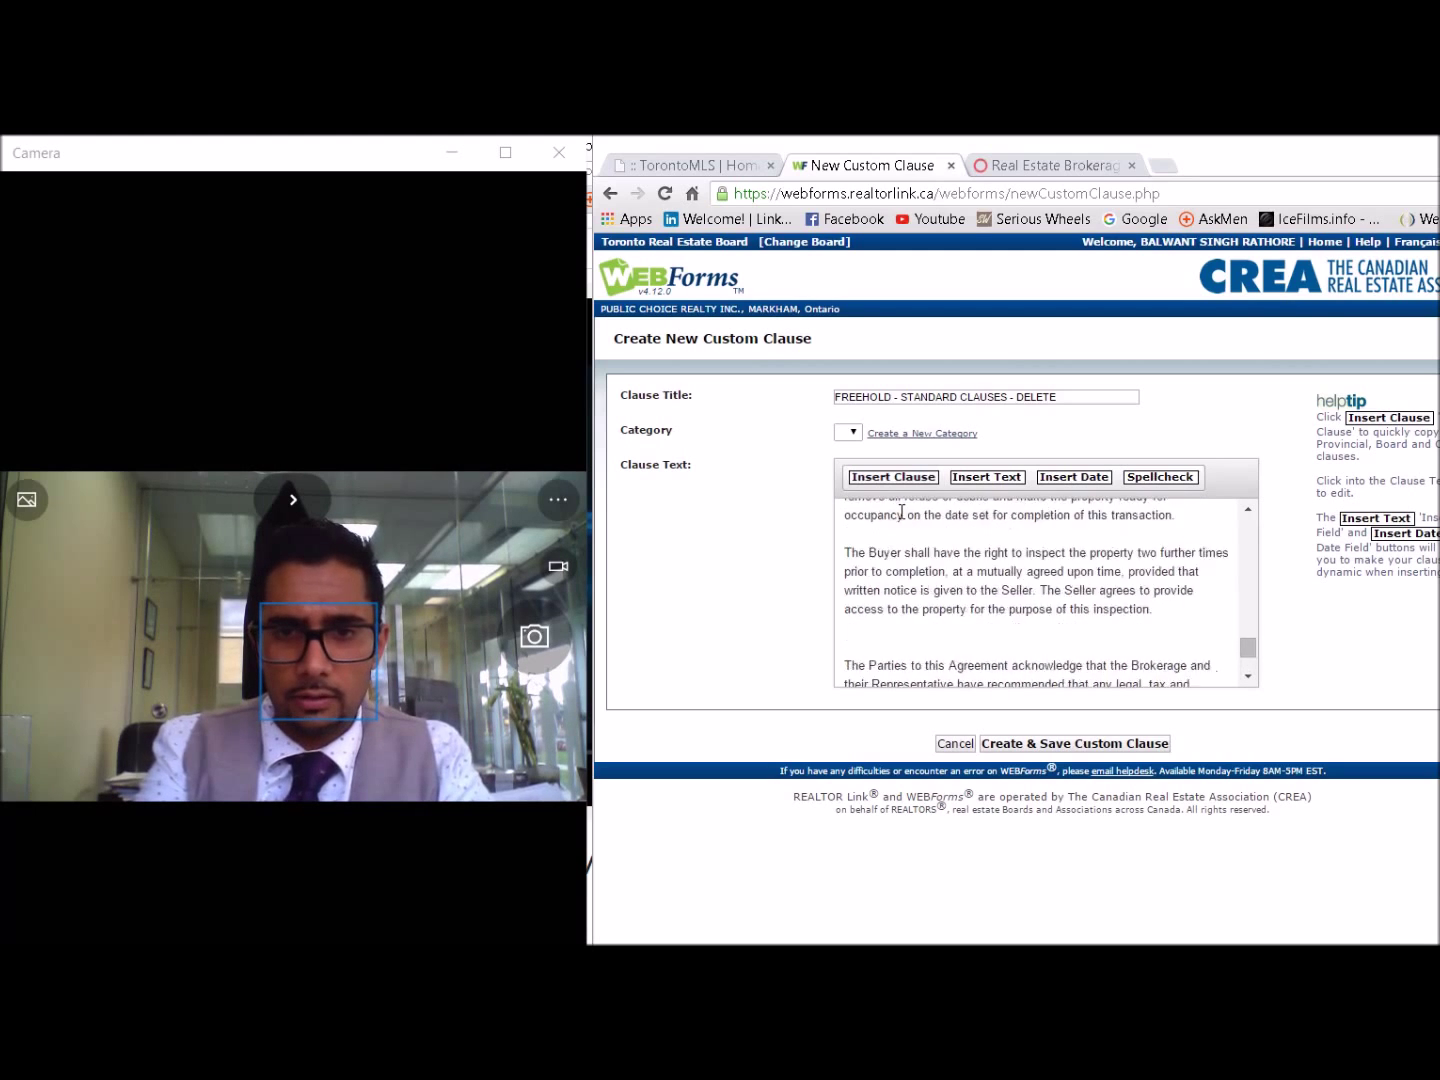
pyautogui.scroll(10, 901, 511)
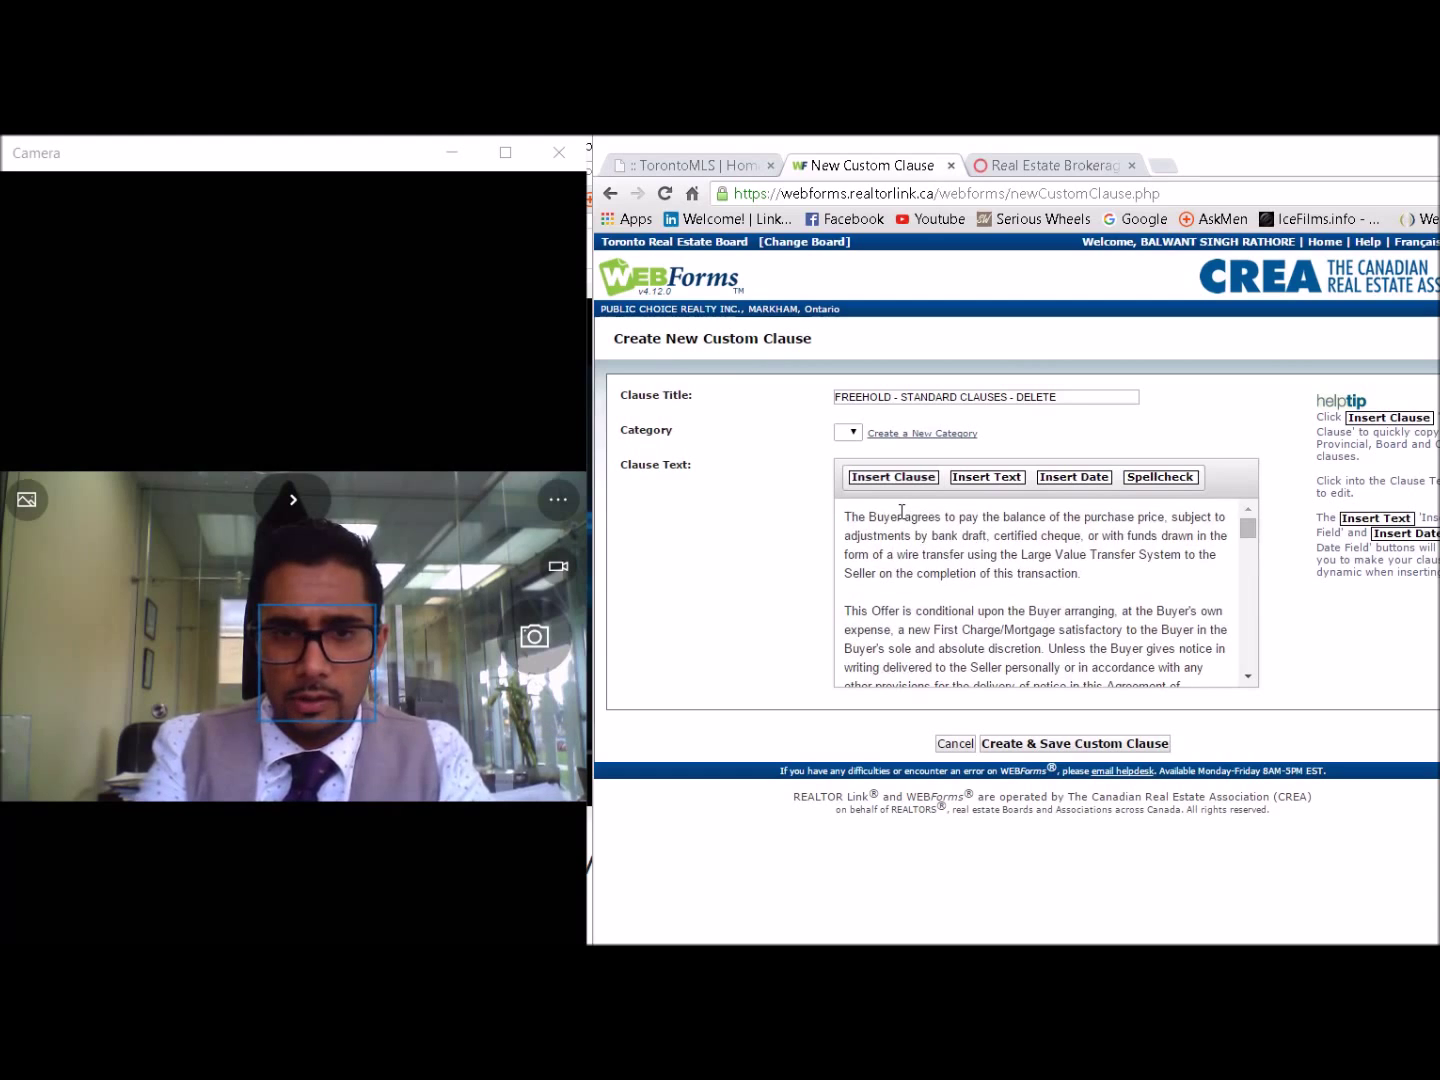
pyautogui.click(842, 622)
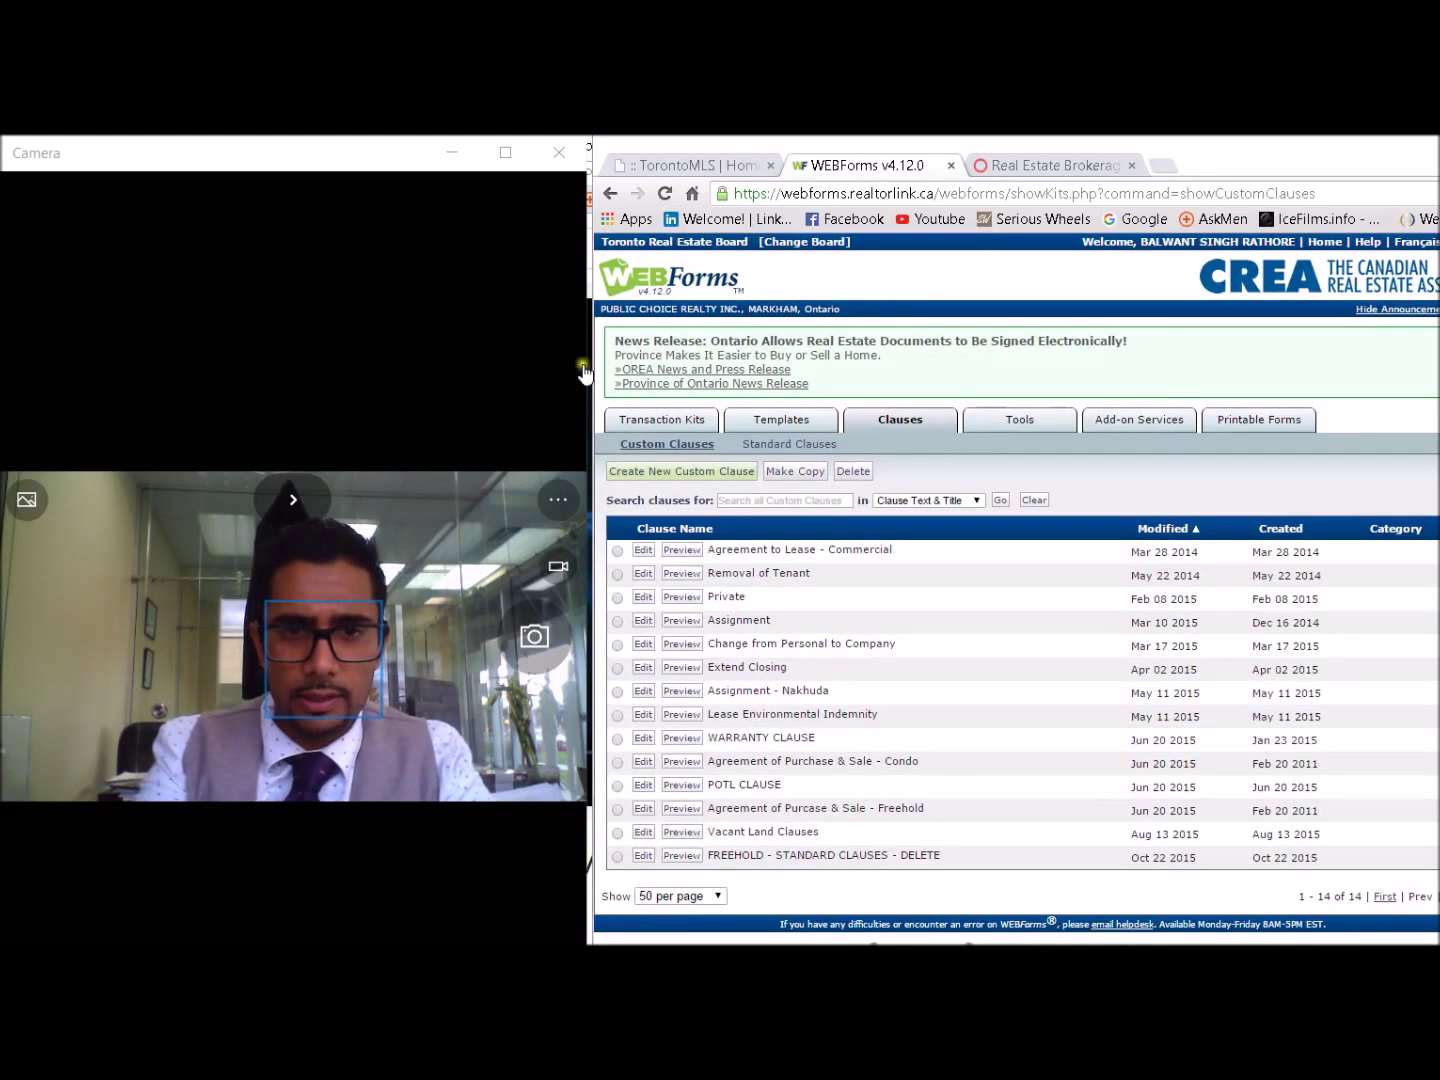
# Reopen the forms of FREEHOLD - TEMPLATE - DELETE and start inserting clauses into the Agreement of Purchase and Sale - 100.
pyautogui.click(781, 419)
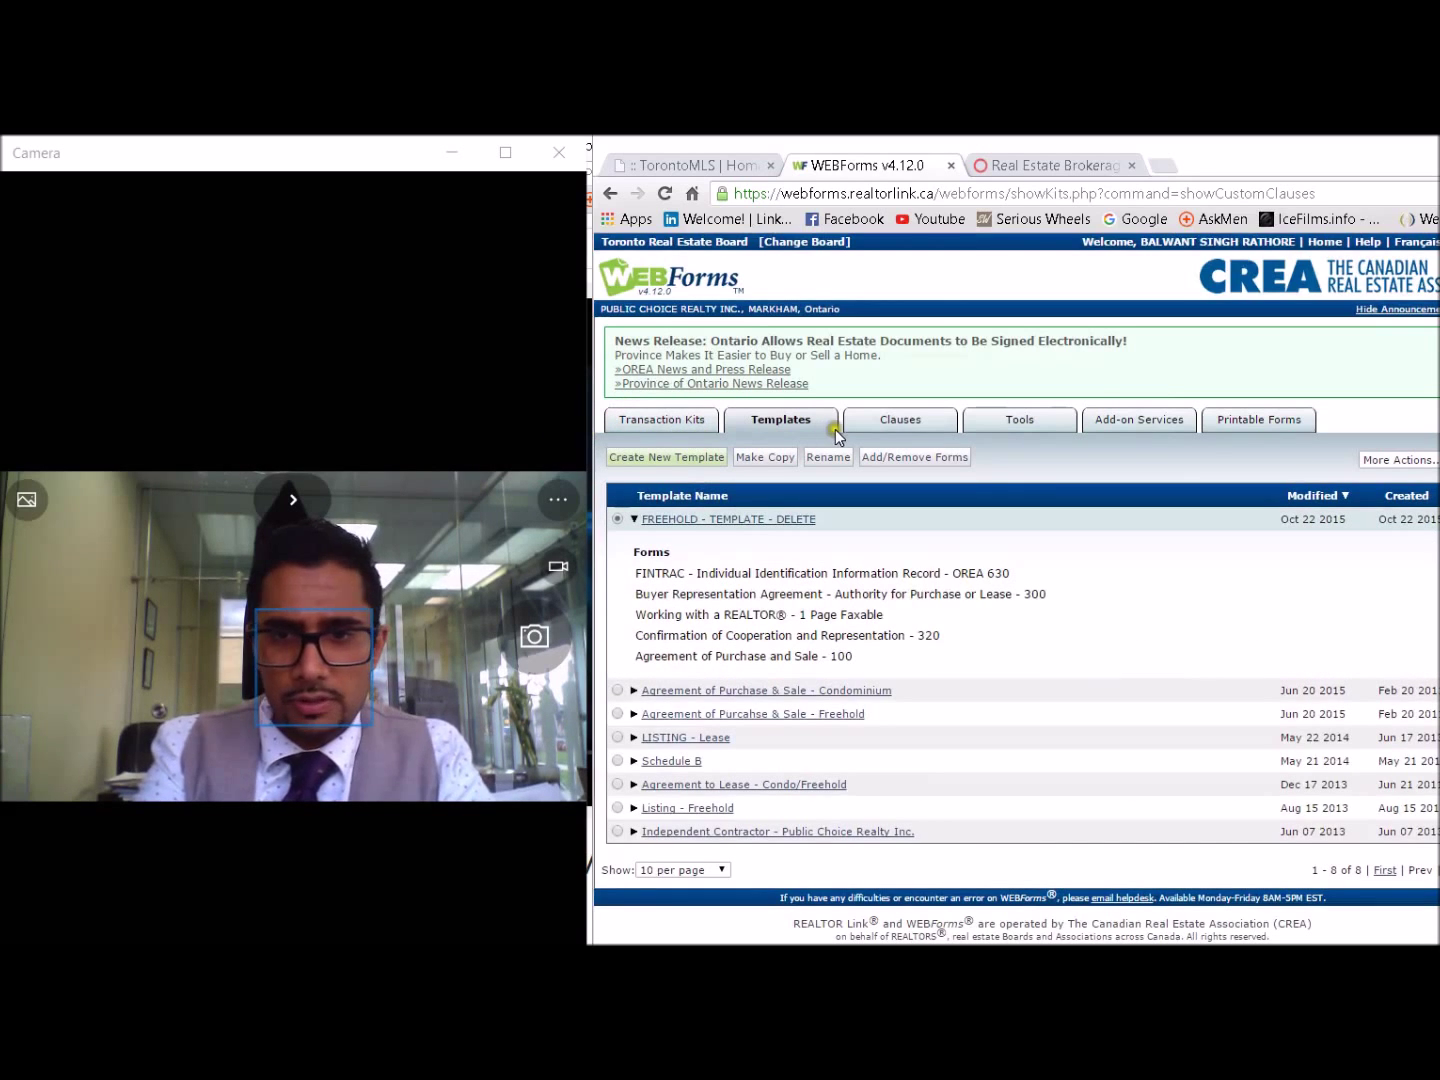
pyautogui.click(733, 396)
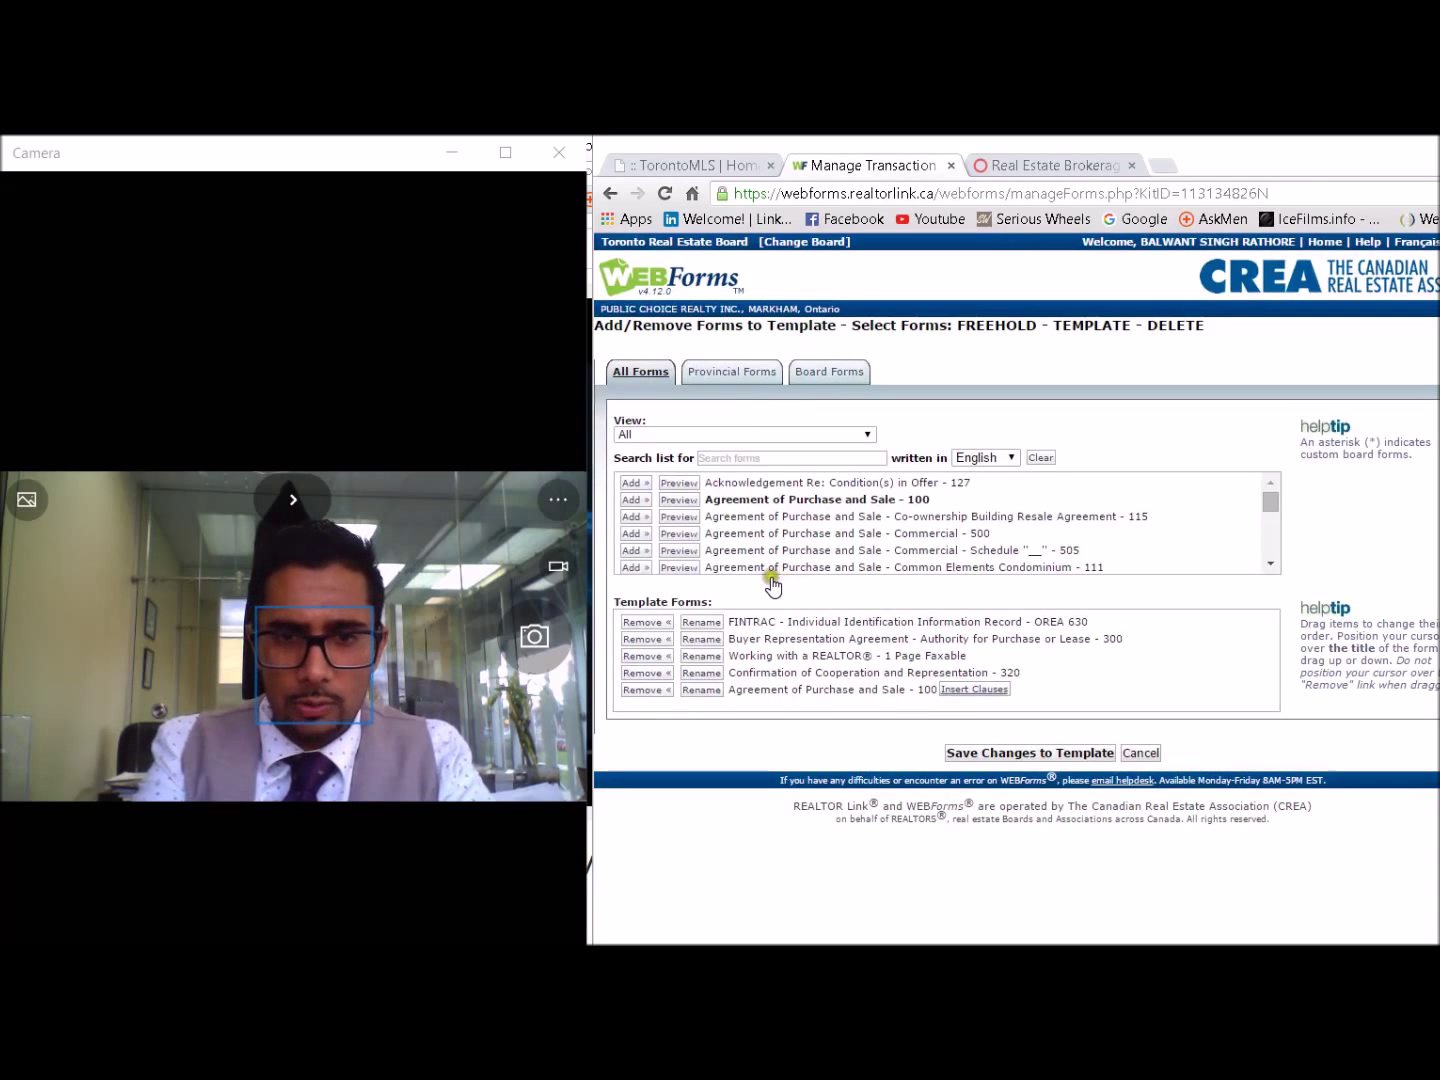
pyautogui.click(783, 580)
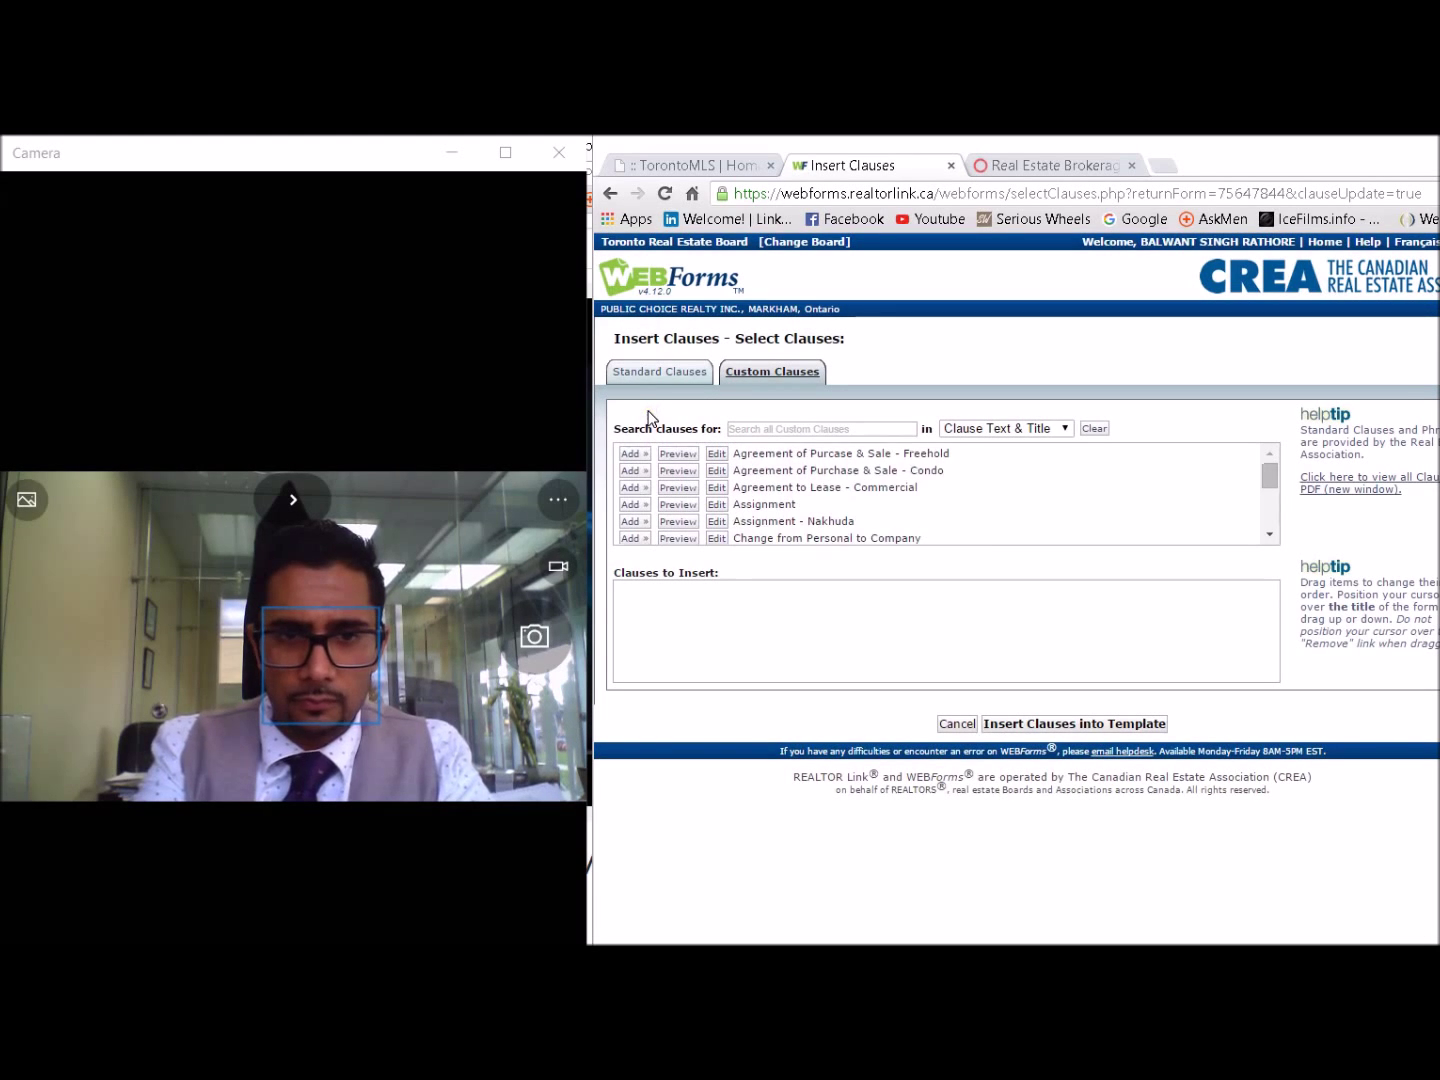
# Insert the custom clause FREEHOLD - STANDARD CLAUSES - DELETE into the template and save the template changes.
pyautogui.scroll(-2, 653, 445)
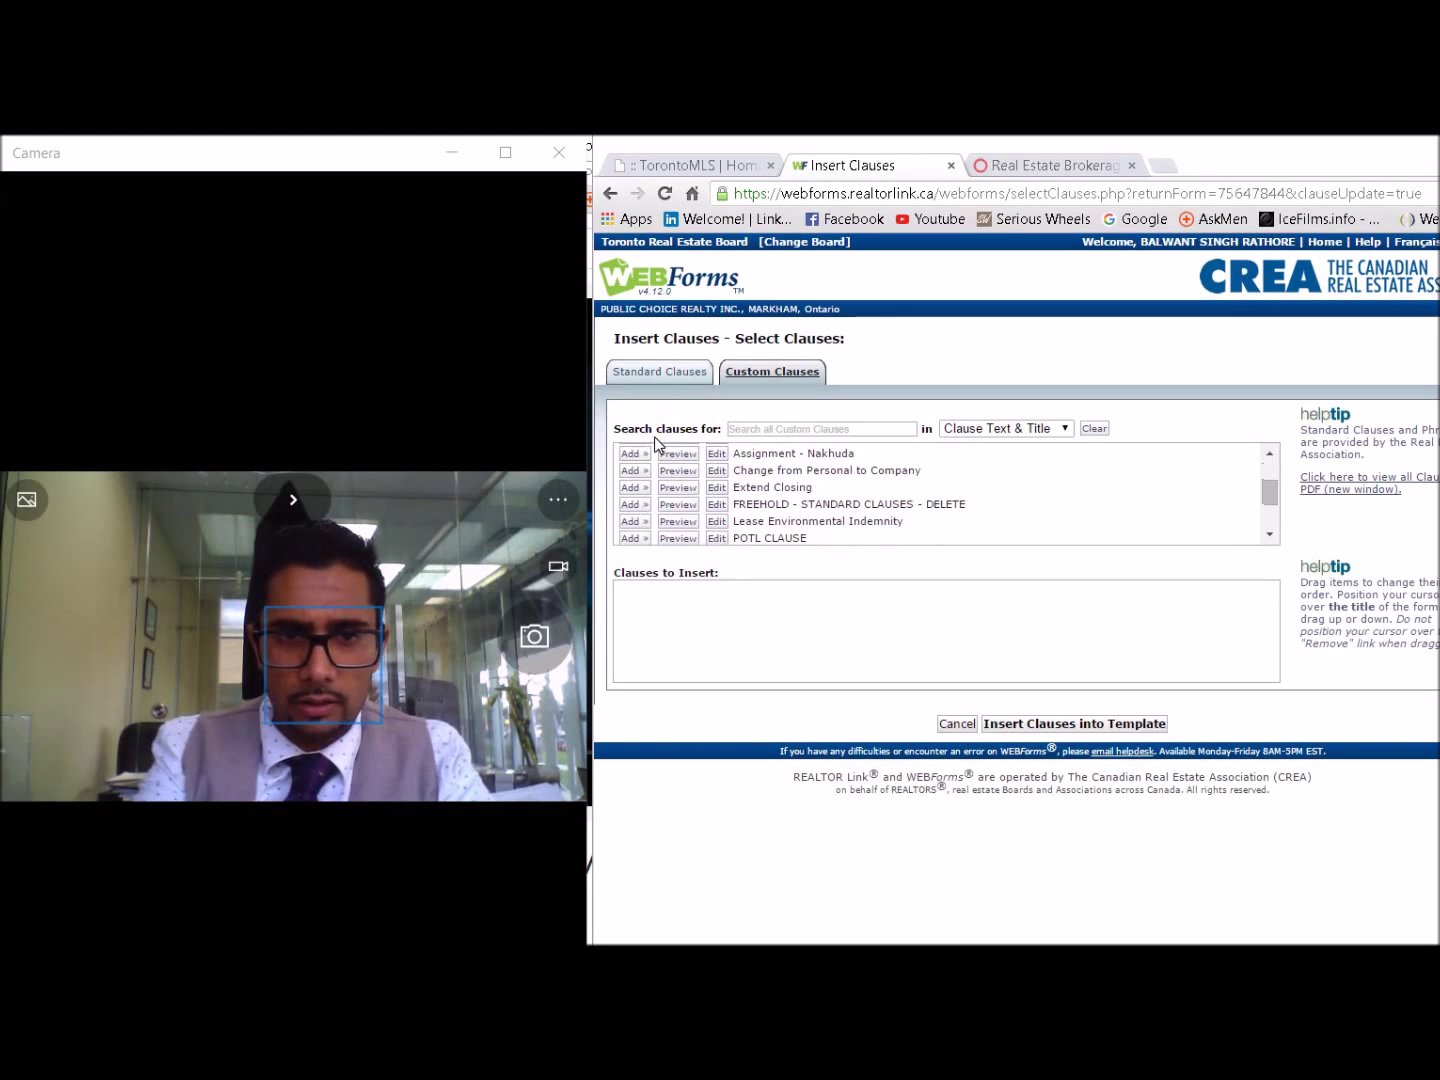
pyautogui.moveTo(768, 494); pyautogui.dragTo(926, 495)
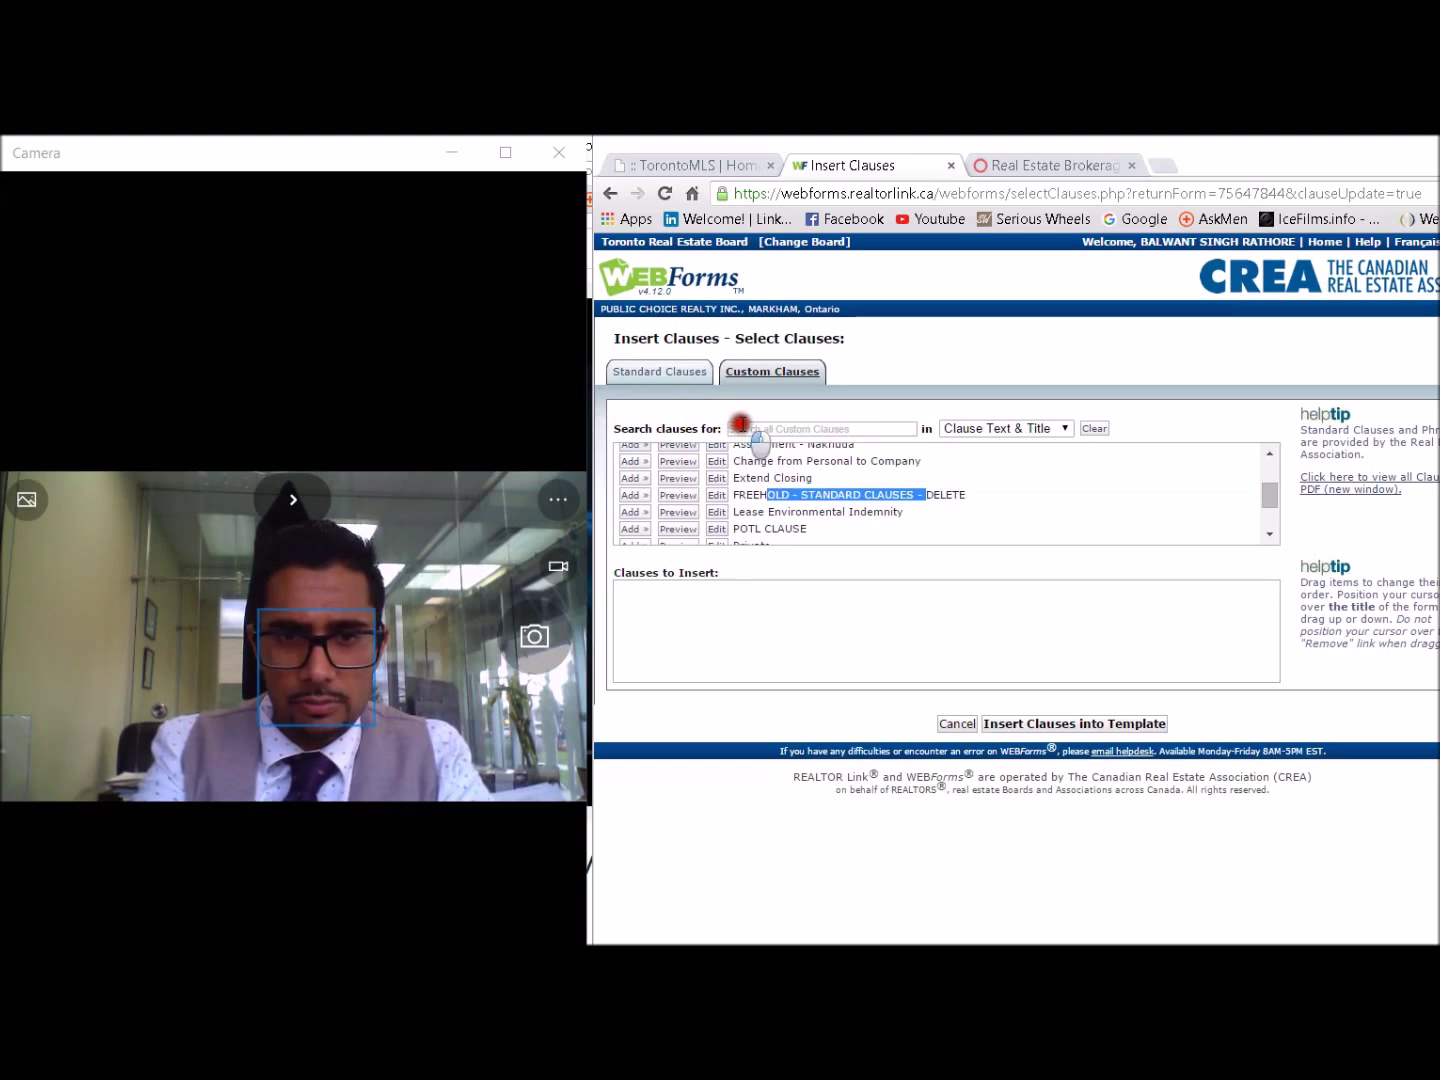
pyautogui.click(634, 494)
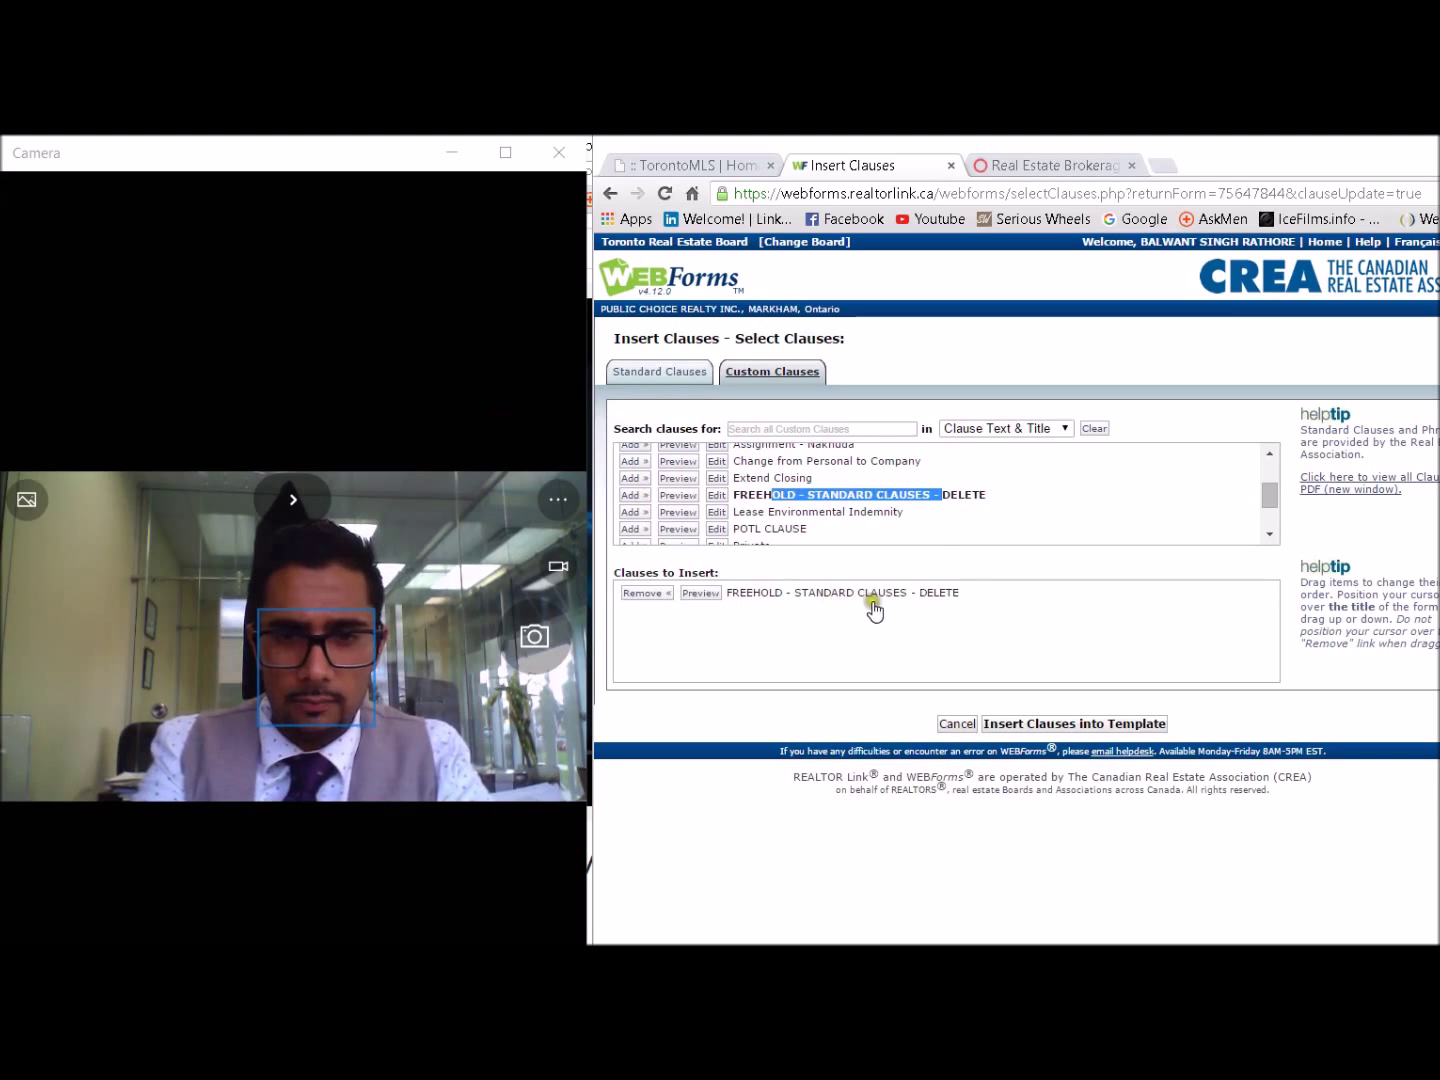
pyautogui.click(1074, 724)
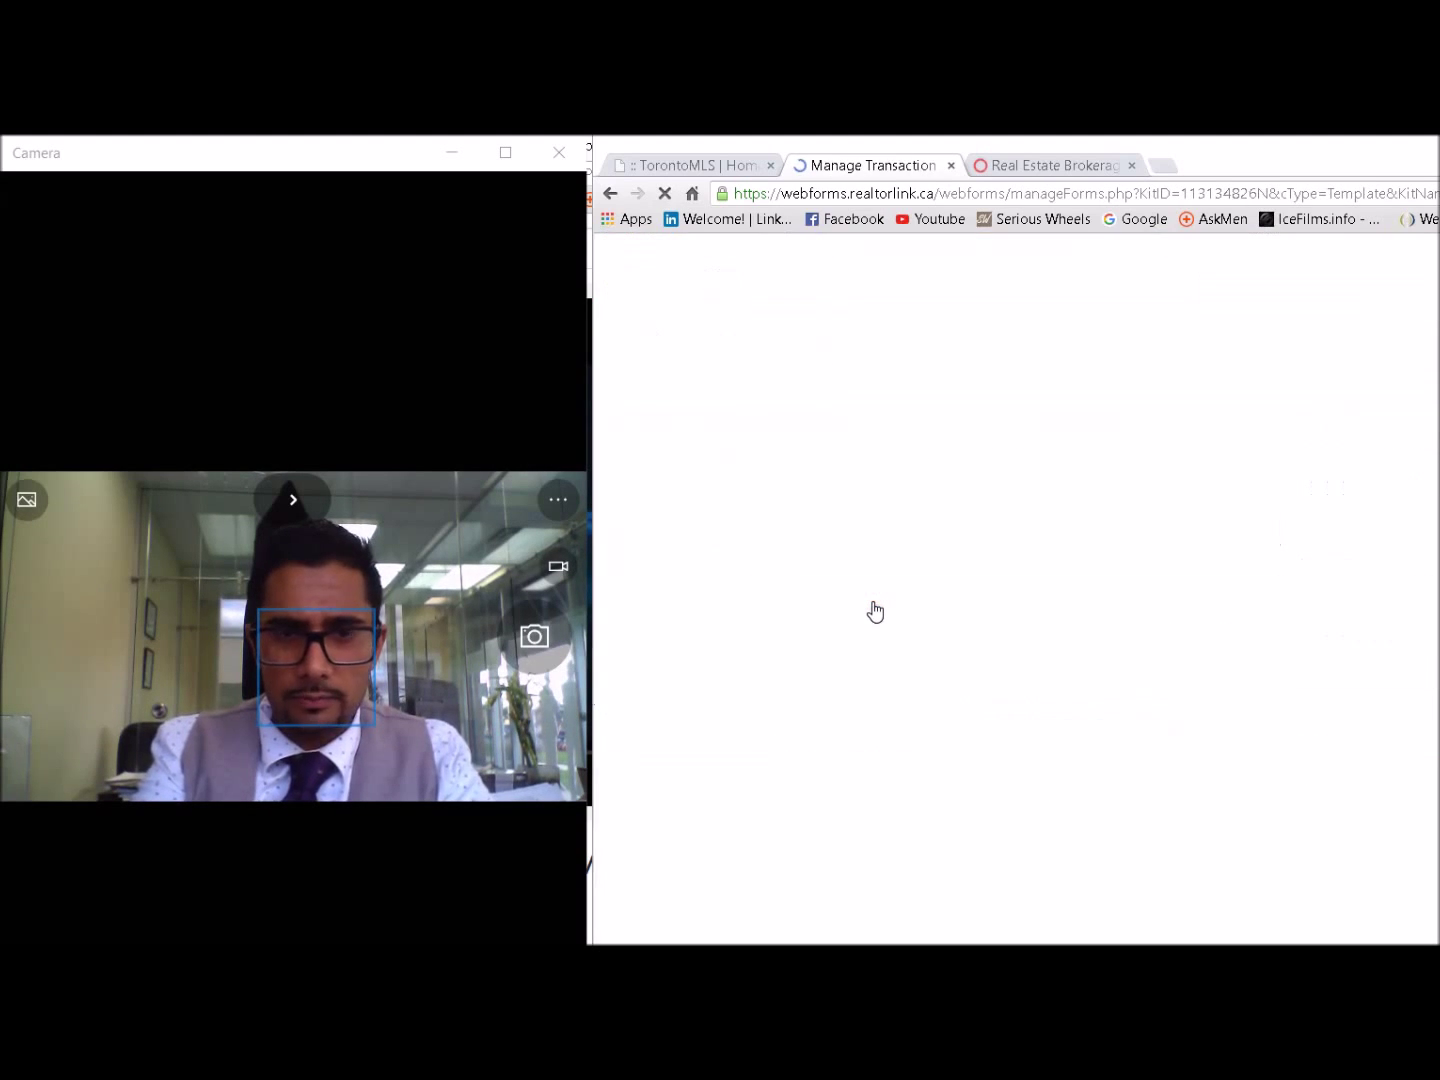
pyautogui.click(1030, 752)
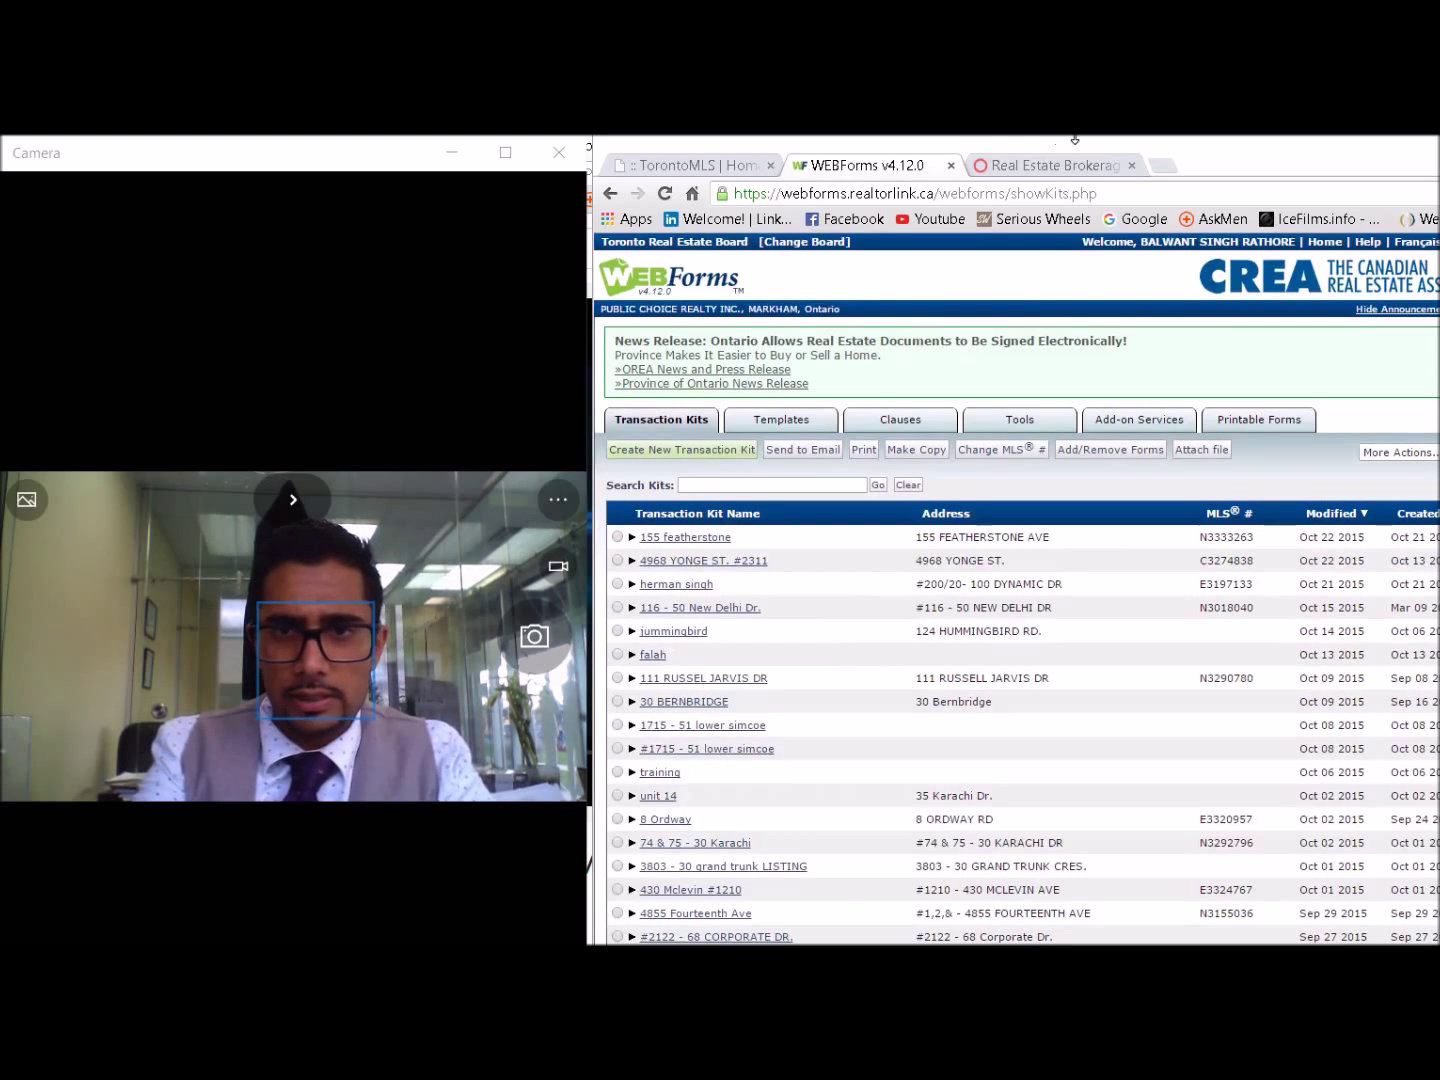
# Start a new transaction kit and name it with the property's street address, leaving the client email and MLS number empty.
pyautogui.scroll(-2, 887, 518)
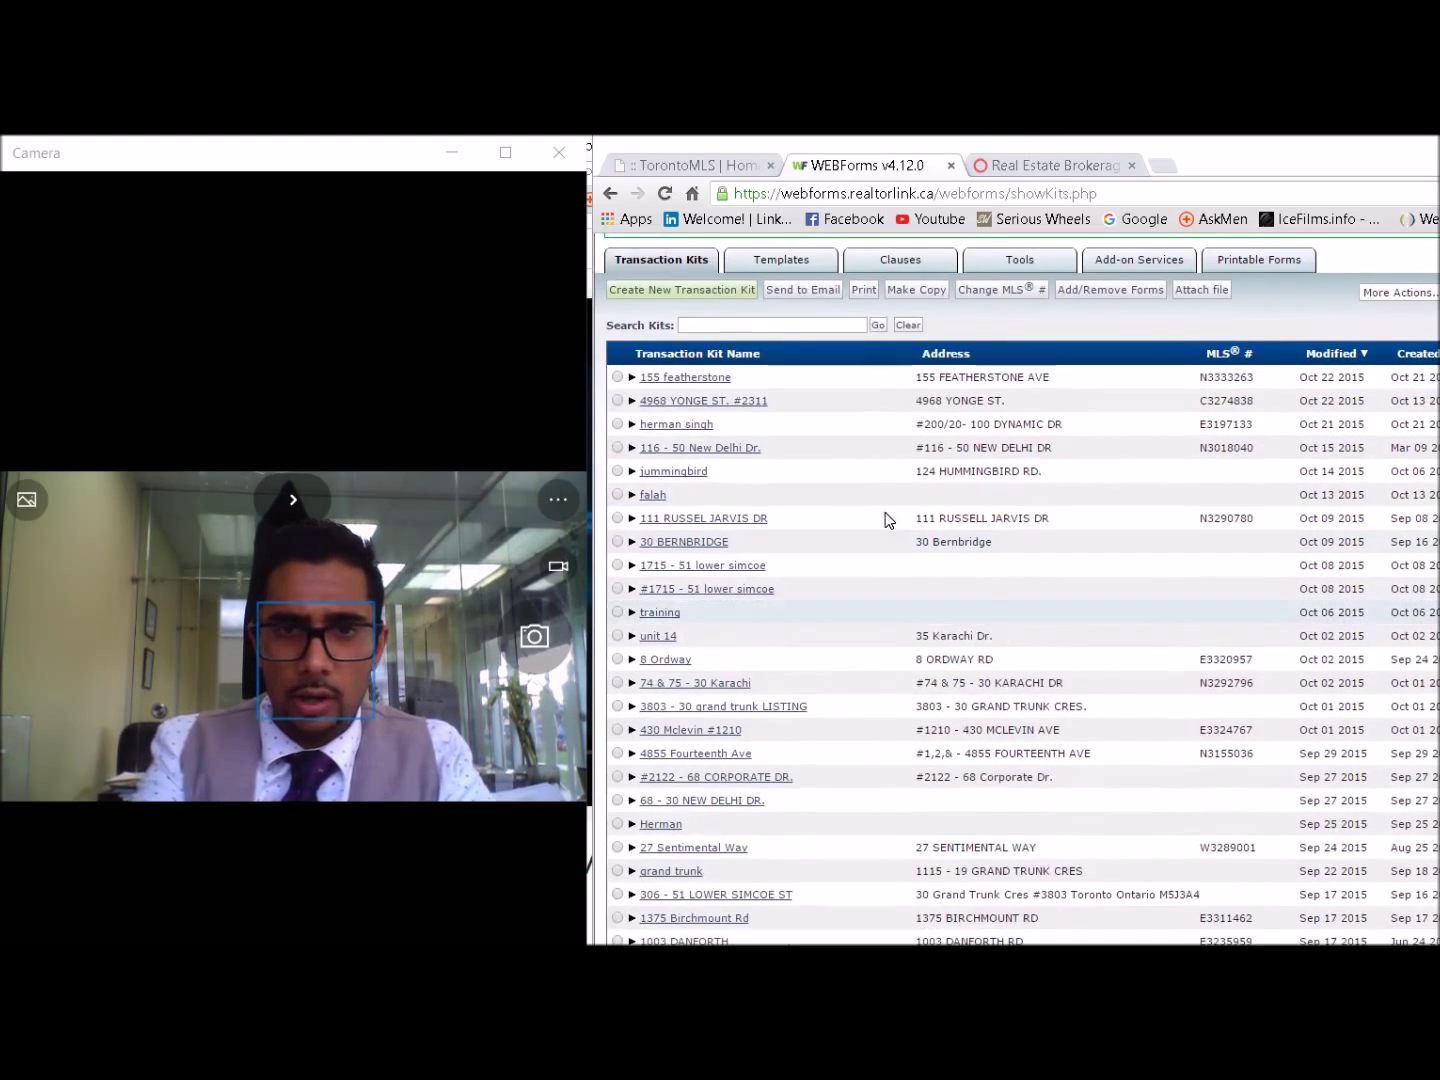
pyautogui.scroll(1, 886, 520)
pyautogui.scroll(1, 886, 519)
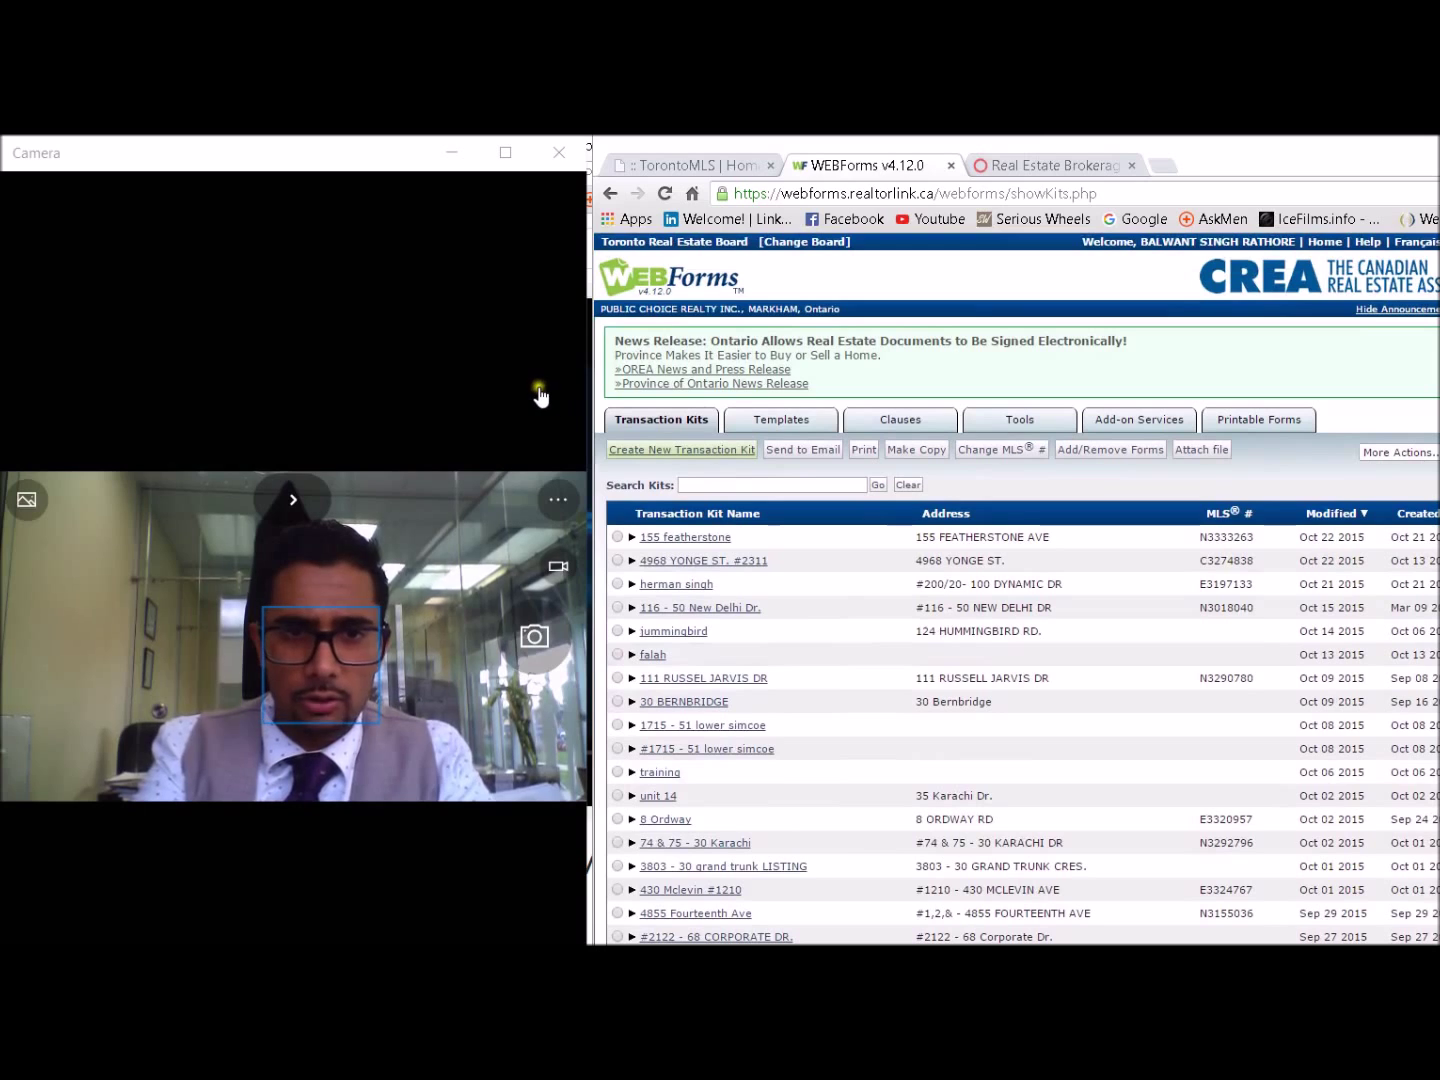
pyautogui.click(673, 449)
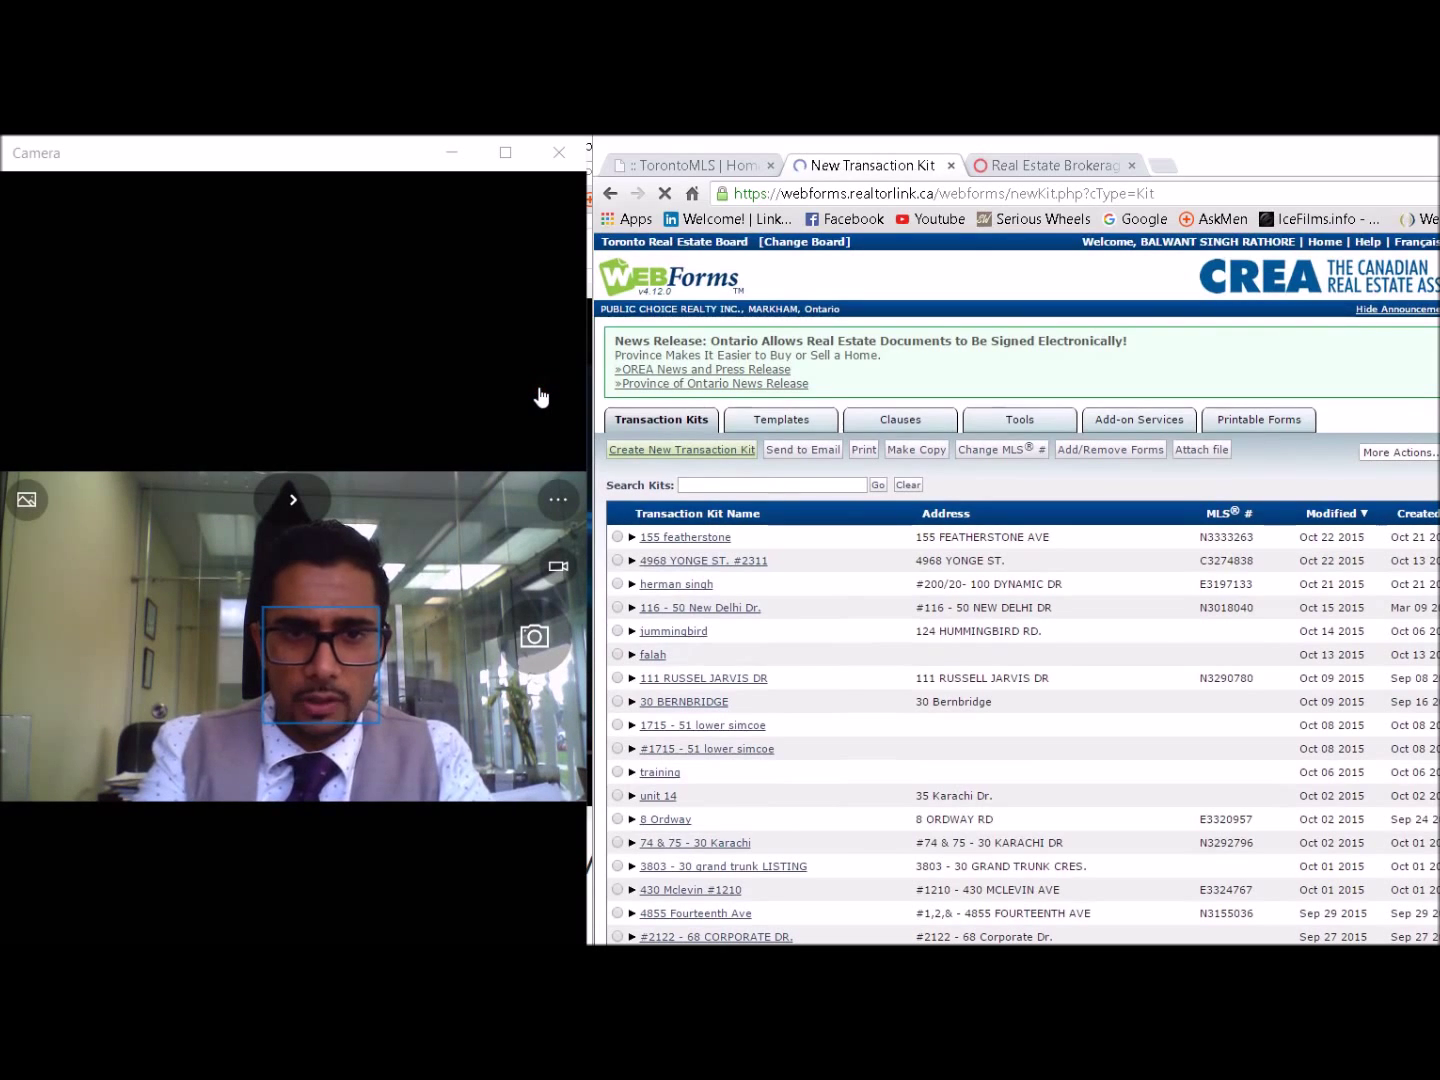
pyautogui.write('1')
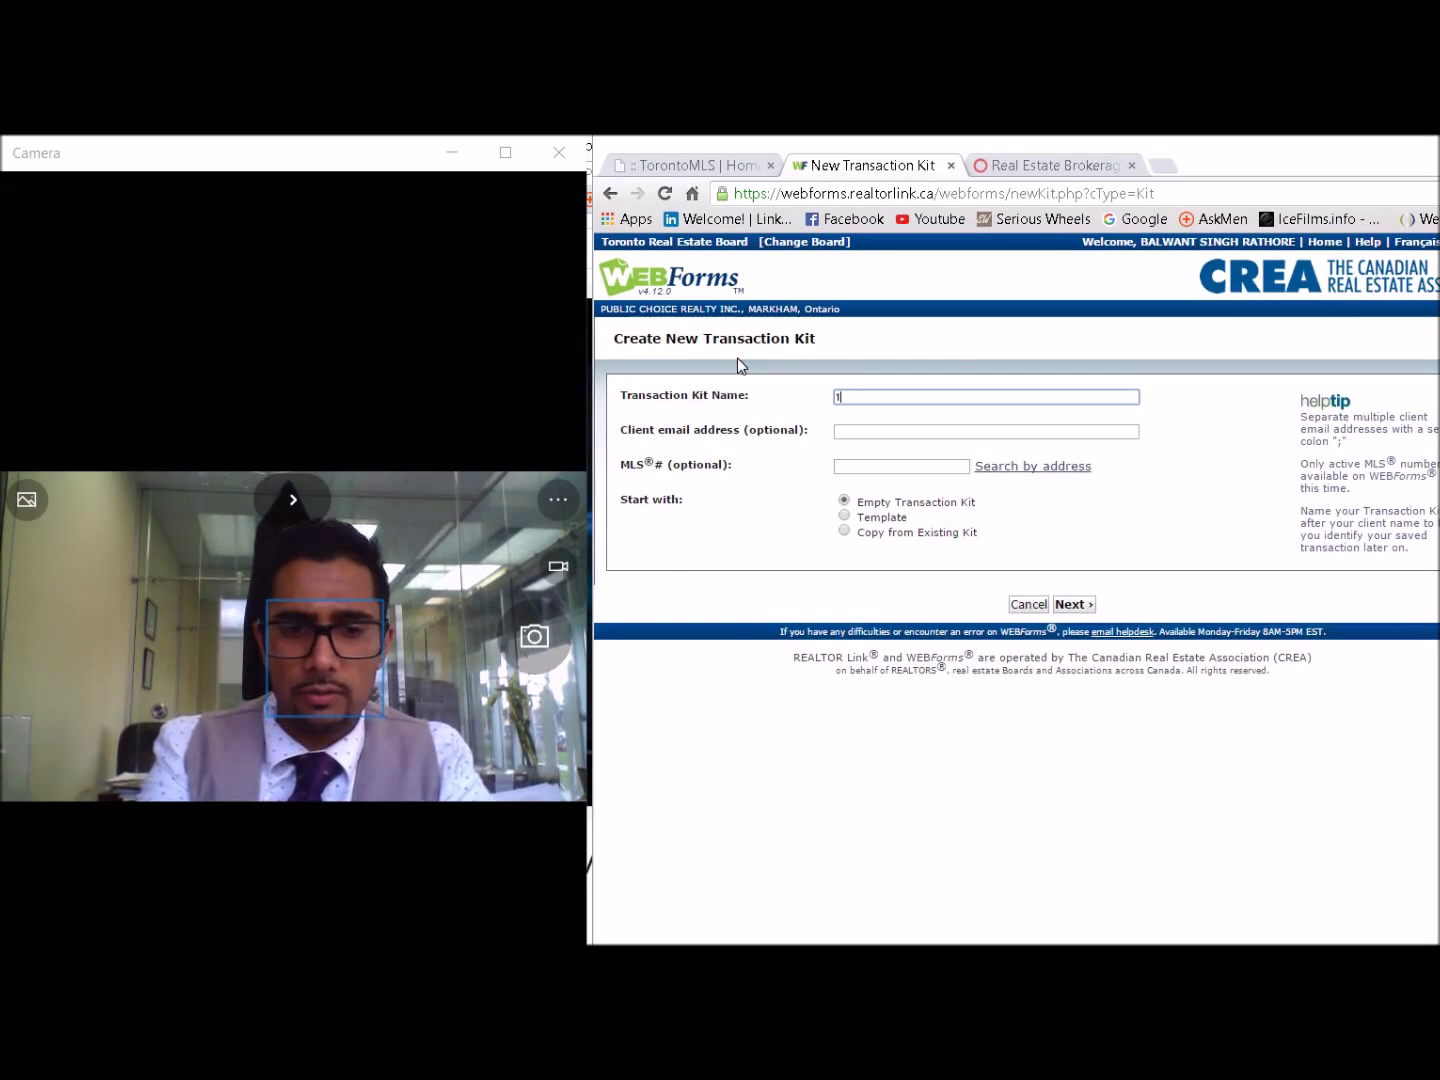
pyautogui.write('21 MAIN ST.')
pyautogui.press('Tab')
pyautogui.press('Tab')
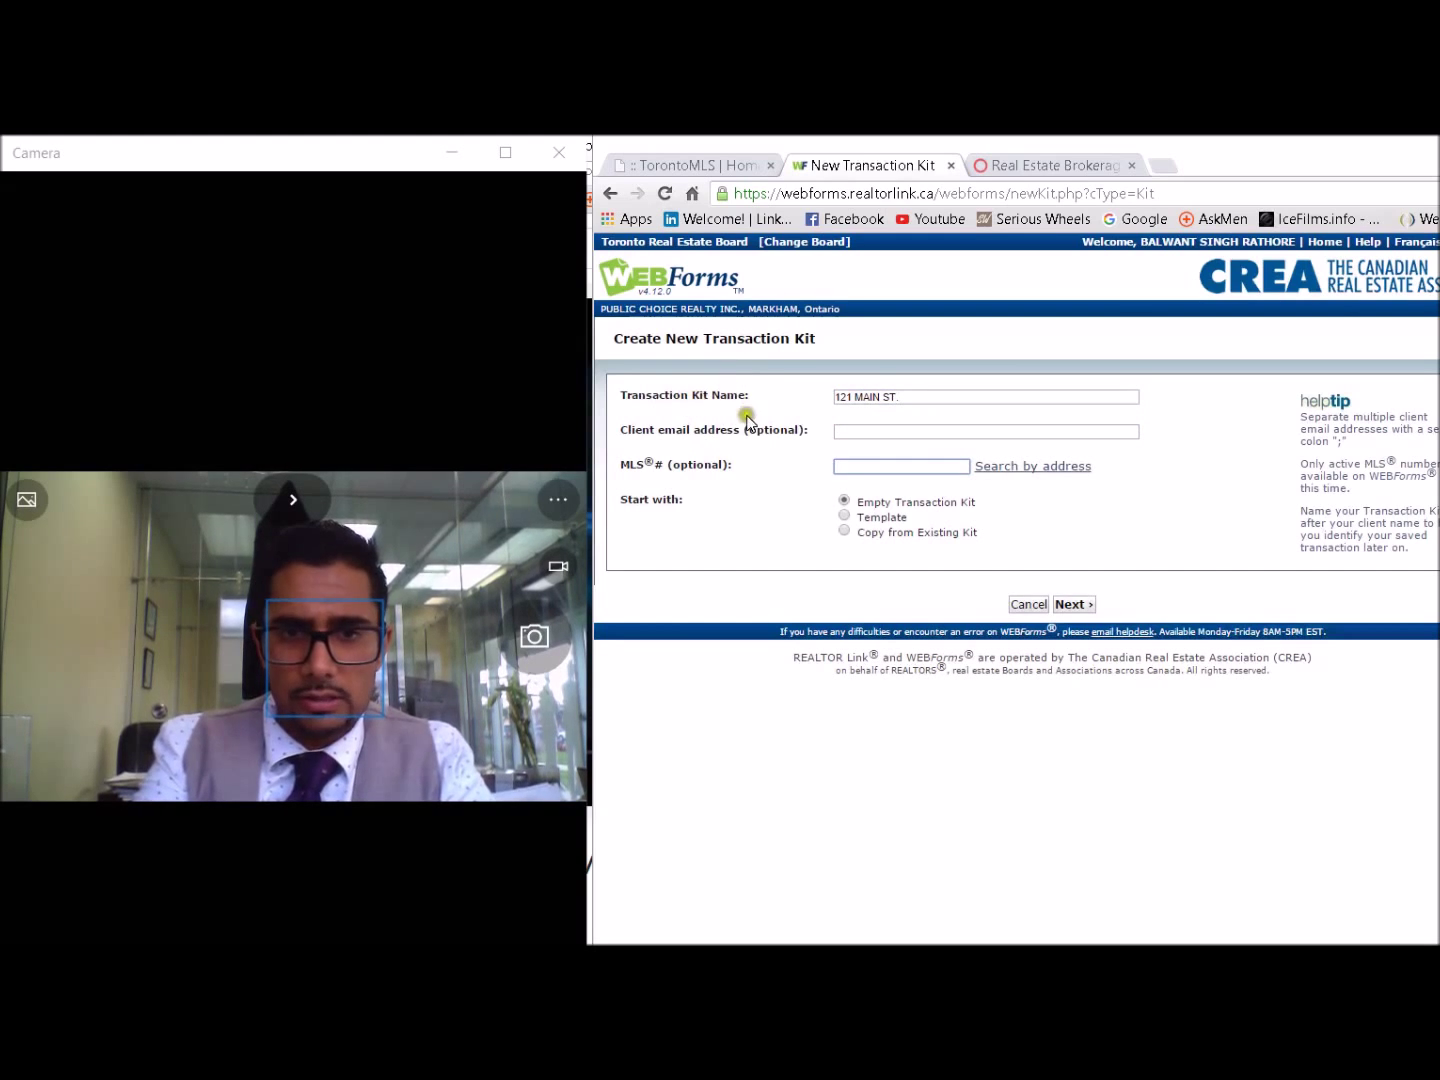
# Base the transaction kit on the template FREEHOLD - TEMPLATE - DELETE, keep its forms, and create and save the kit.
pyautogui.click(844, 516)
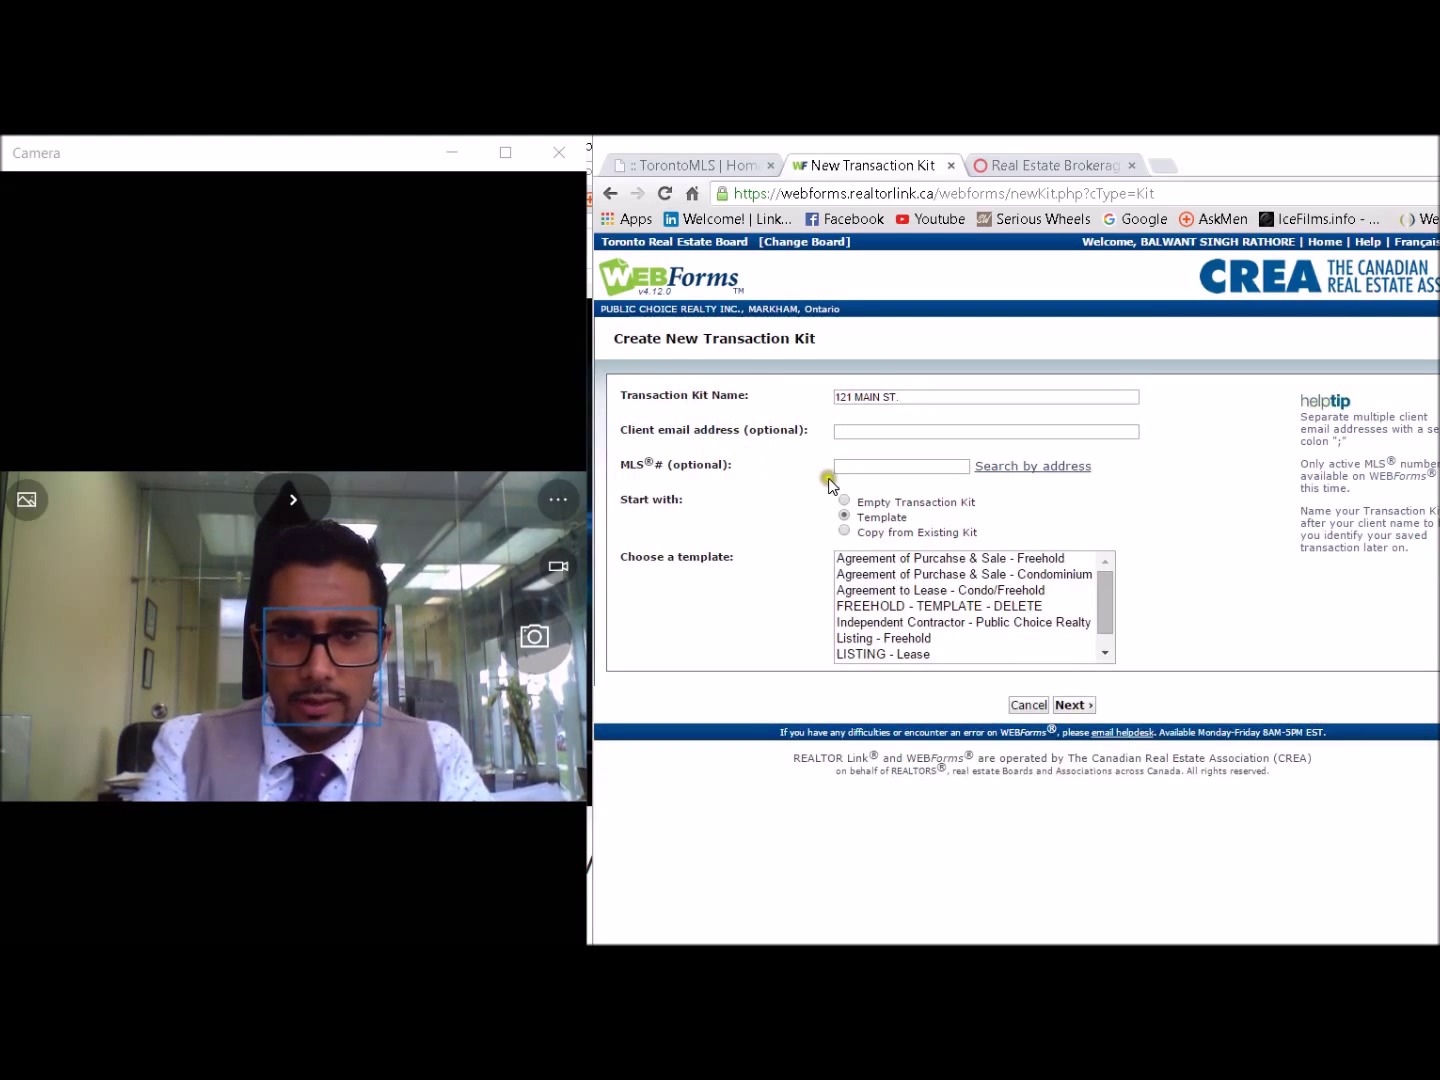
pyautogui.press('Tab')
pyautogui.press('Down')
pyautogui.press('Down')
pyautogui.press('Down')
pyautogui.press('Down')
pyautogui.press('Down')
pyautogui.press('Down')
pyautogui.press('Down')
pyautogui.press('Down')
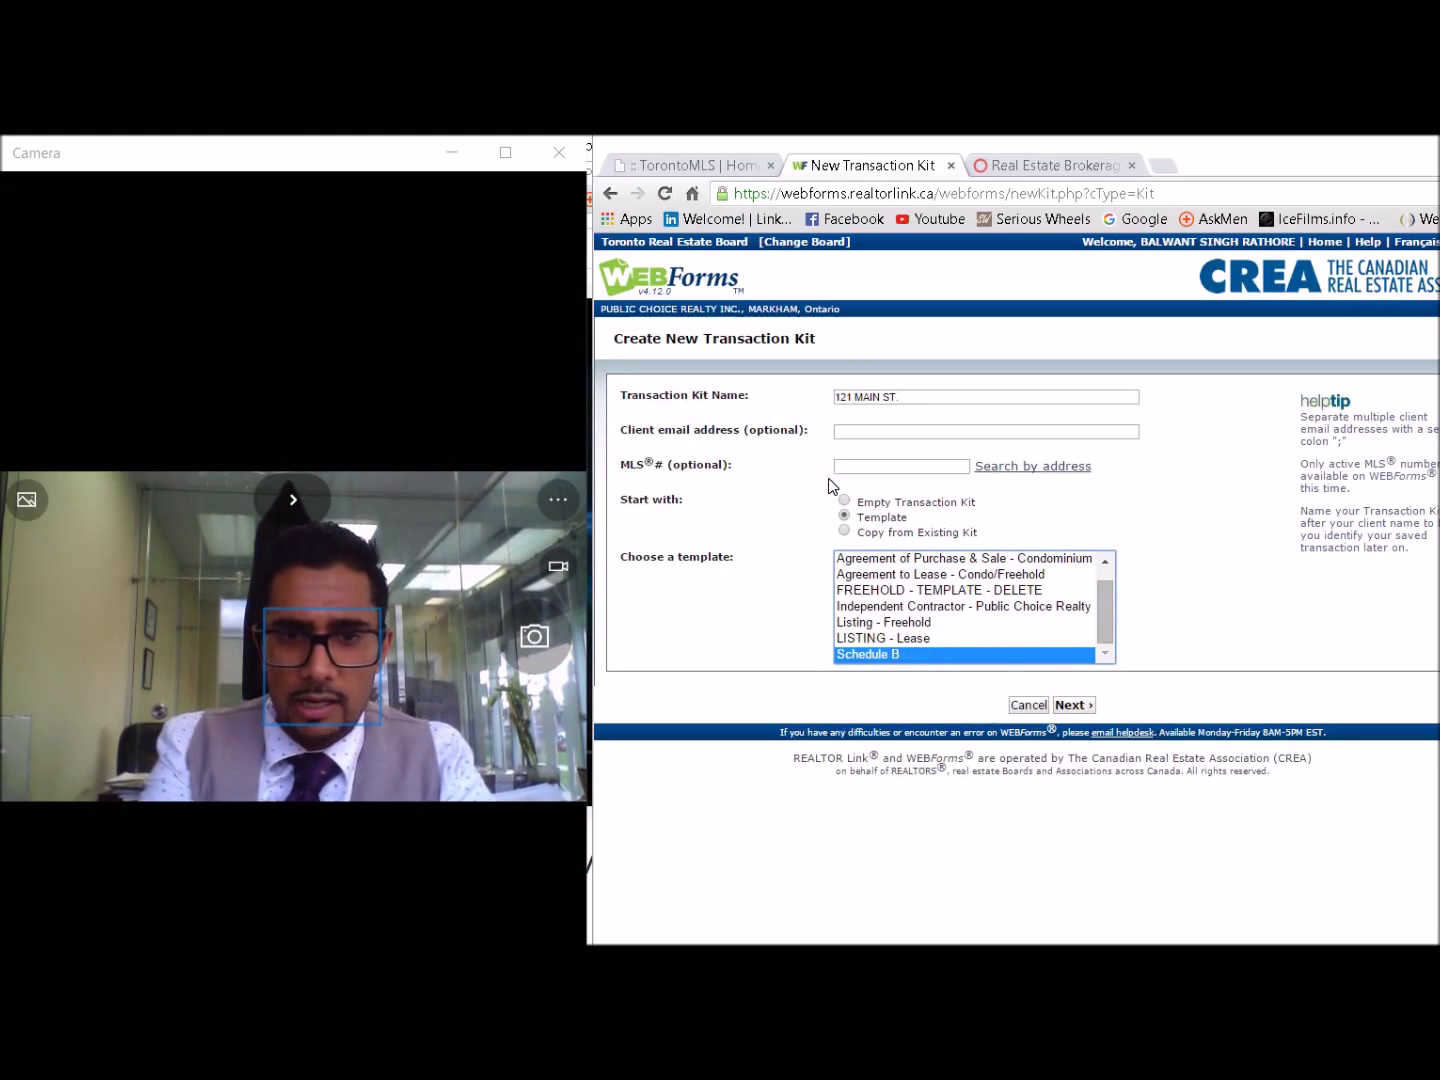
pyautogui.press('Up')
pyautogui.press('Up')
pyautogui.press('Up')
pyautogui.press('Up')
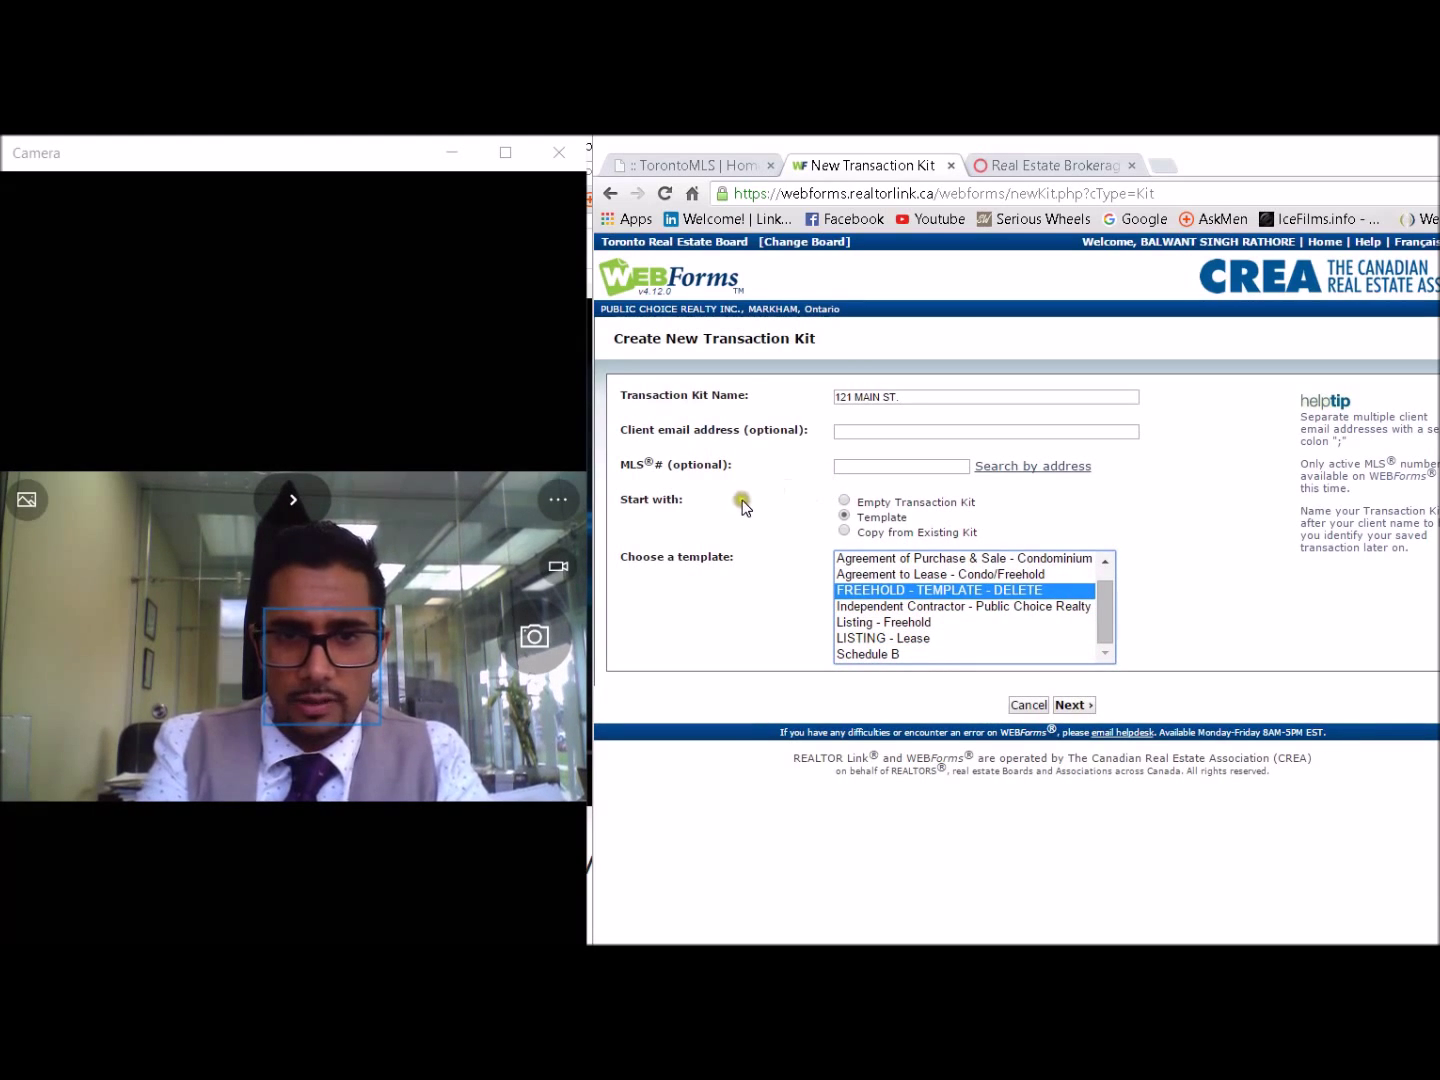
pyautogui.doubleClick(866, 599)
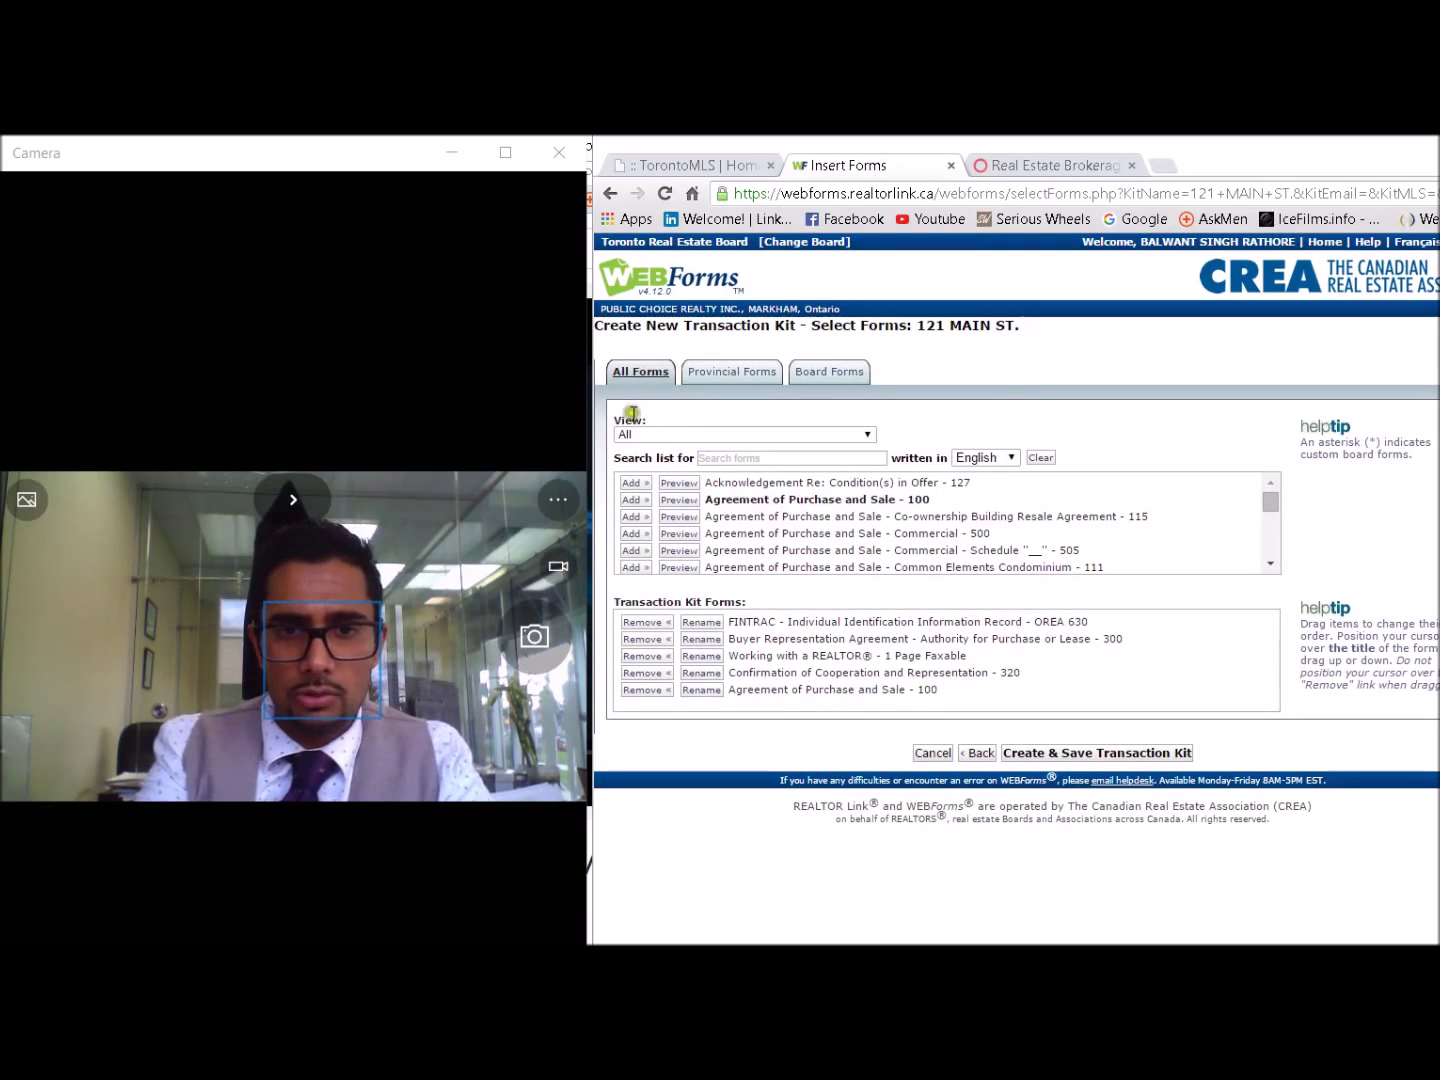
pyautogui.click(1095, 752)
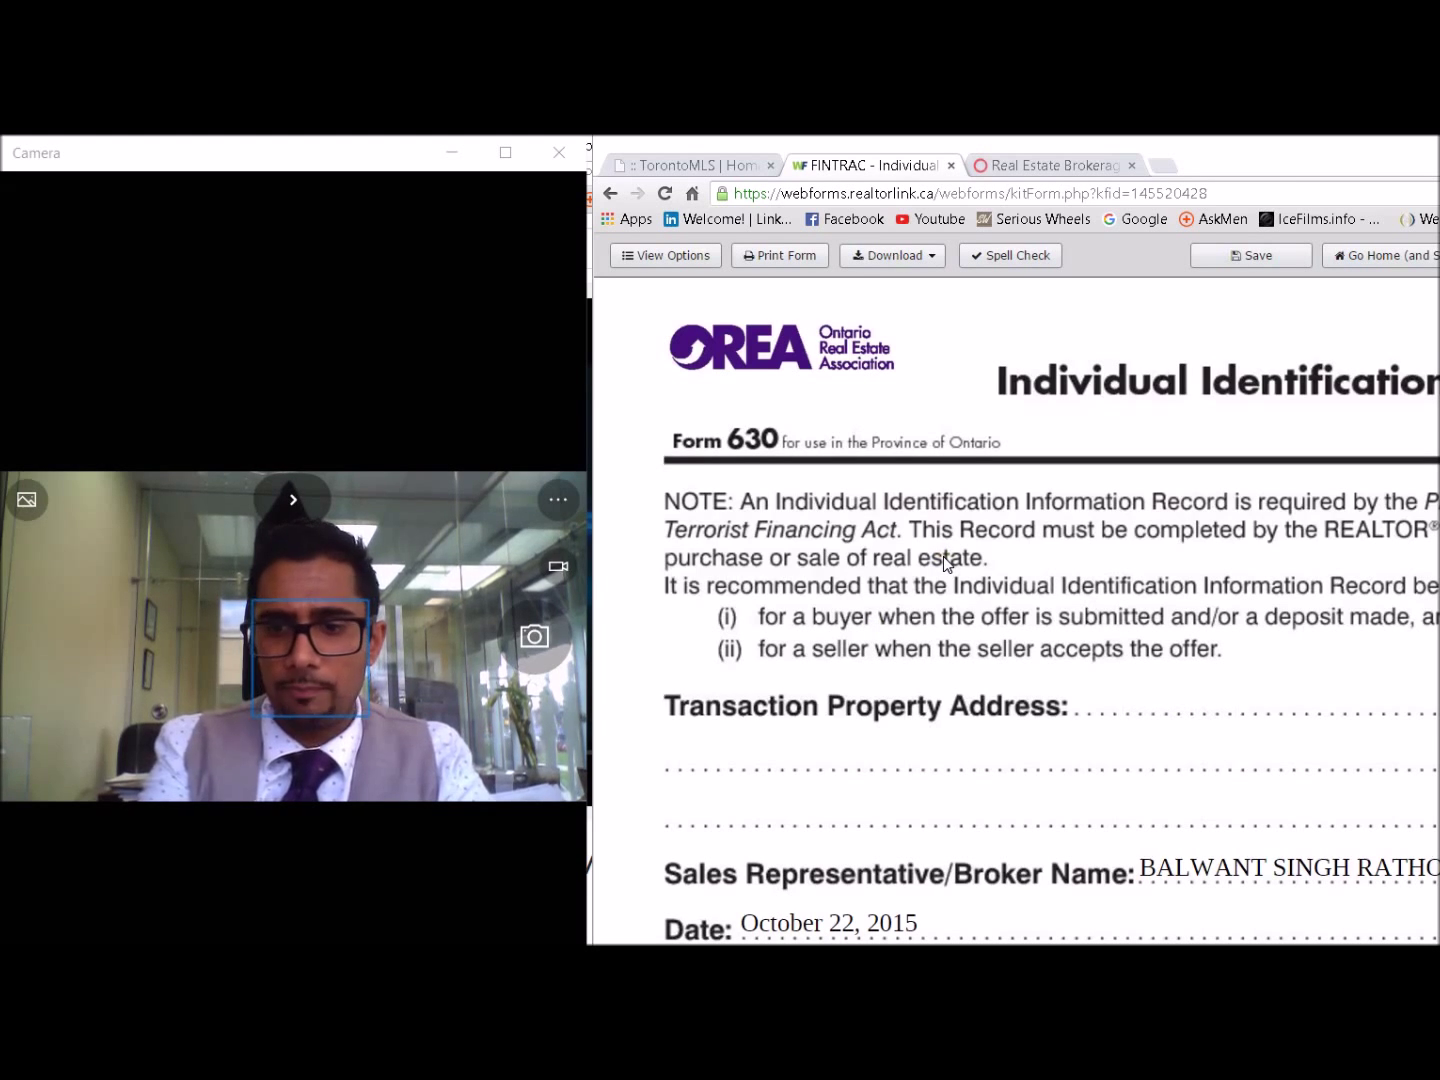
# Look over the FINTRAC Individual Identification Information Record, Form 630, in the new transaction kit.
pyautogui.hotkey('ctrl', '-')
pyautogui.hotkey('ctrl', '-')
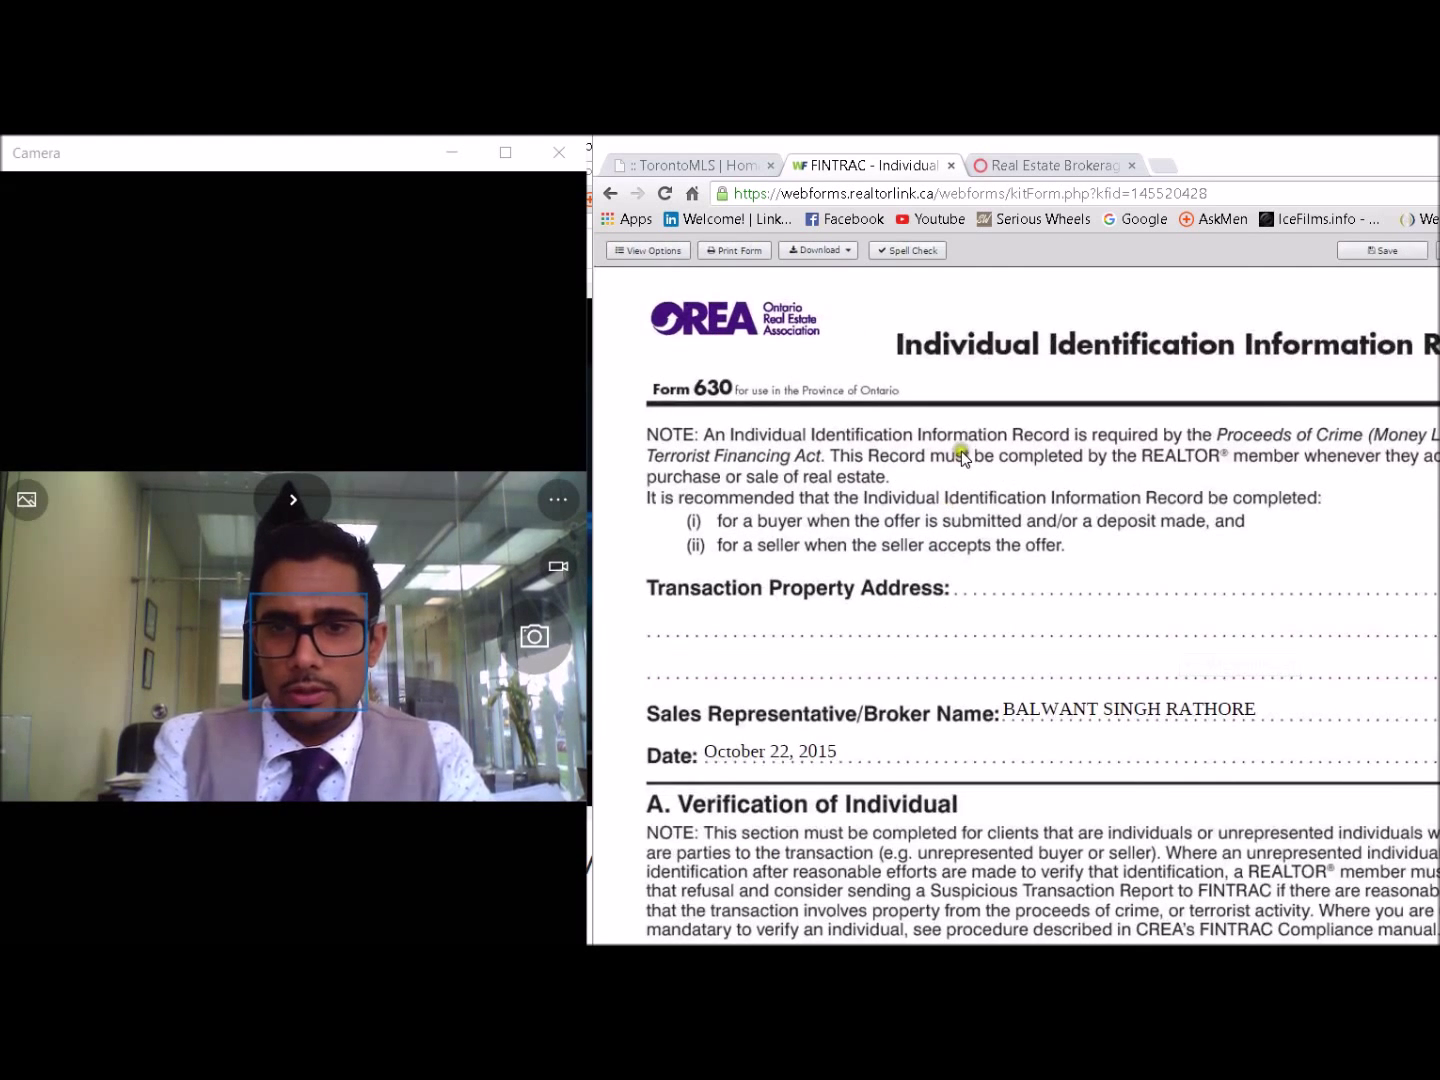
pyautogui.scroll(-4, 960, 451)
pyautogui.scroll(2, 960, 452)
pyautogui.scroll(2, 961, 458)
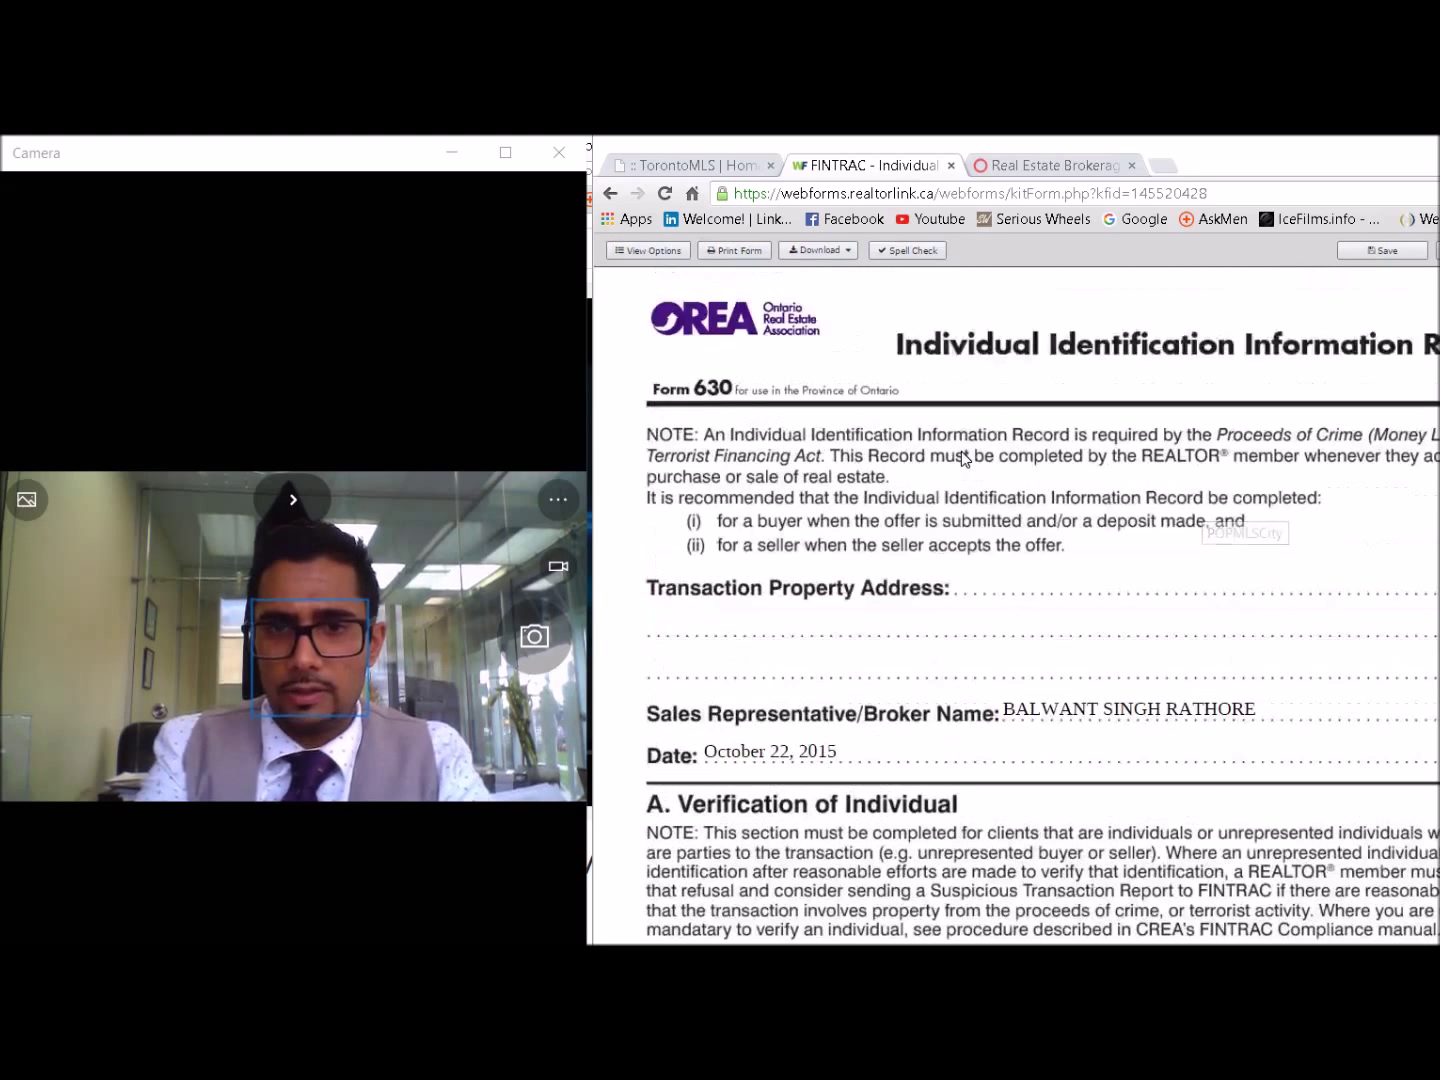
# Switch to the kit's Buyer Representation Agreement, Form 300, and look through it.
pyautogui.click(1300, 236)
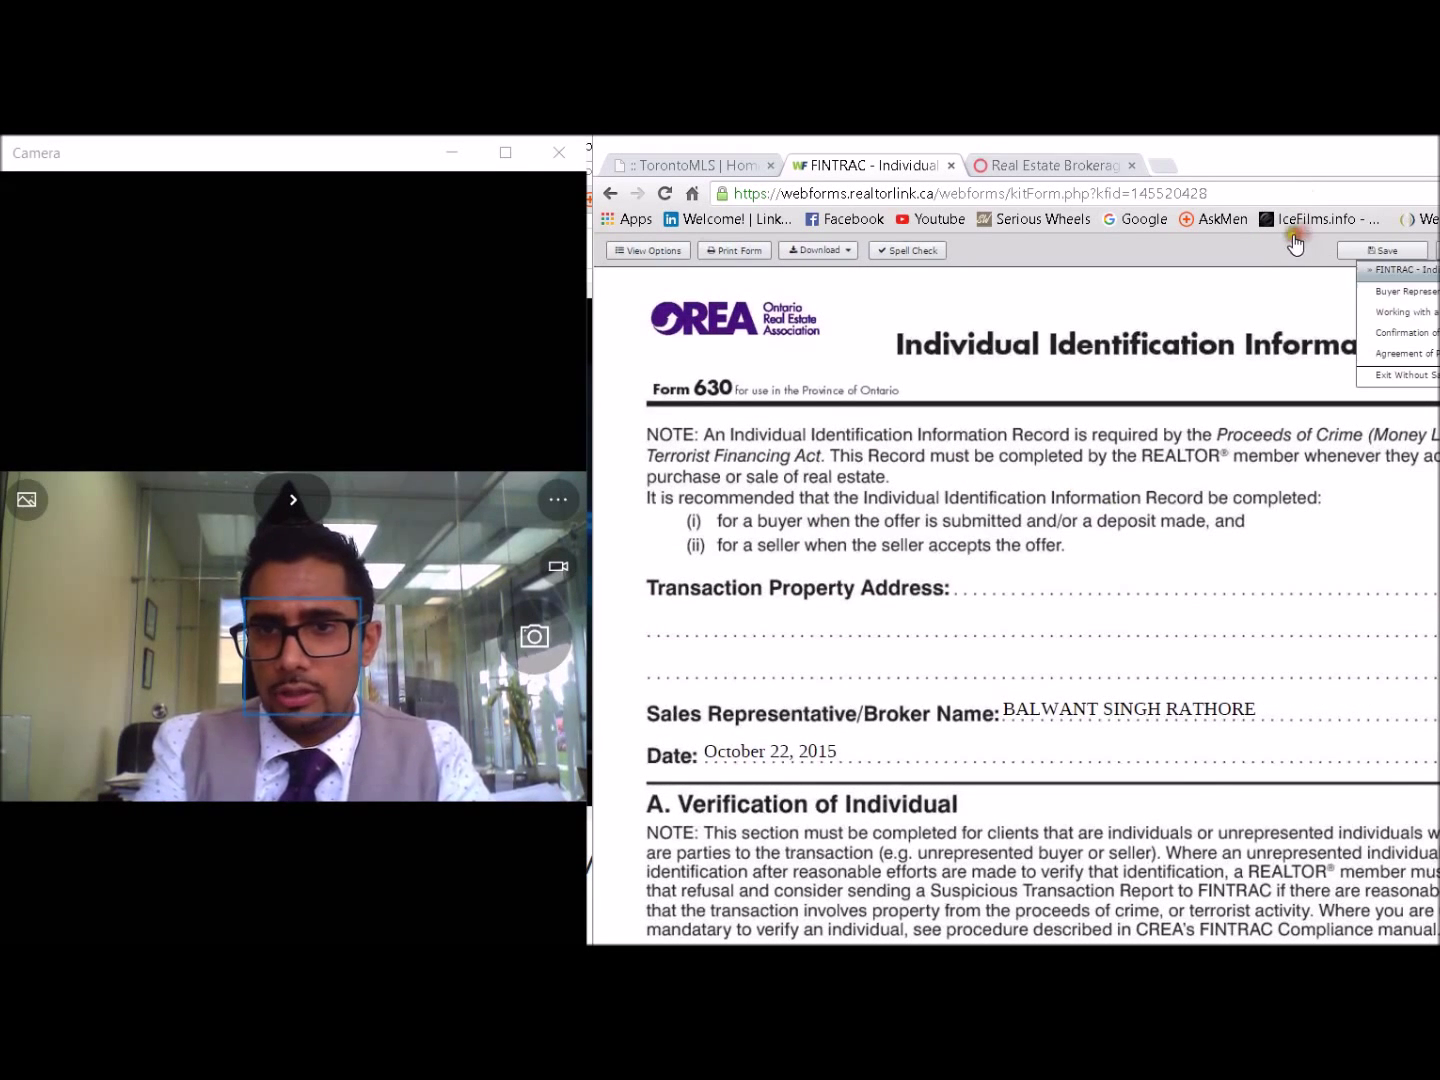
pyautogui.click(1254, 268)
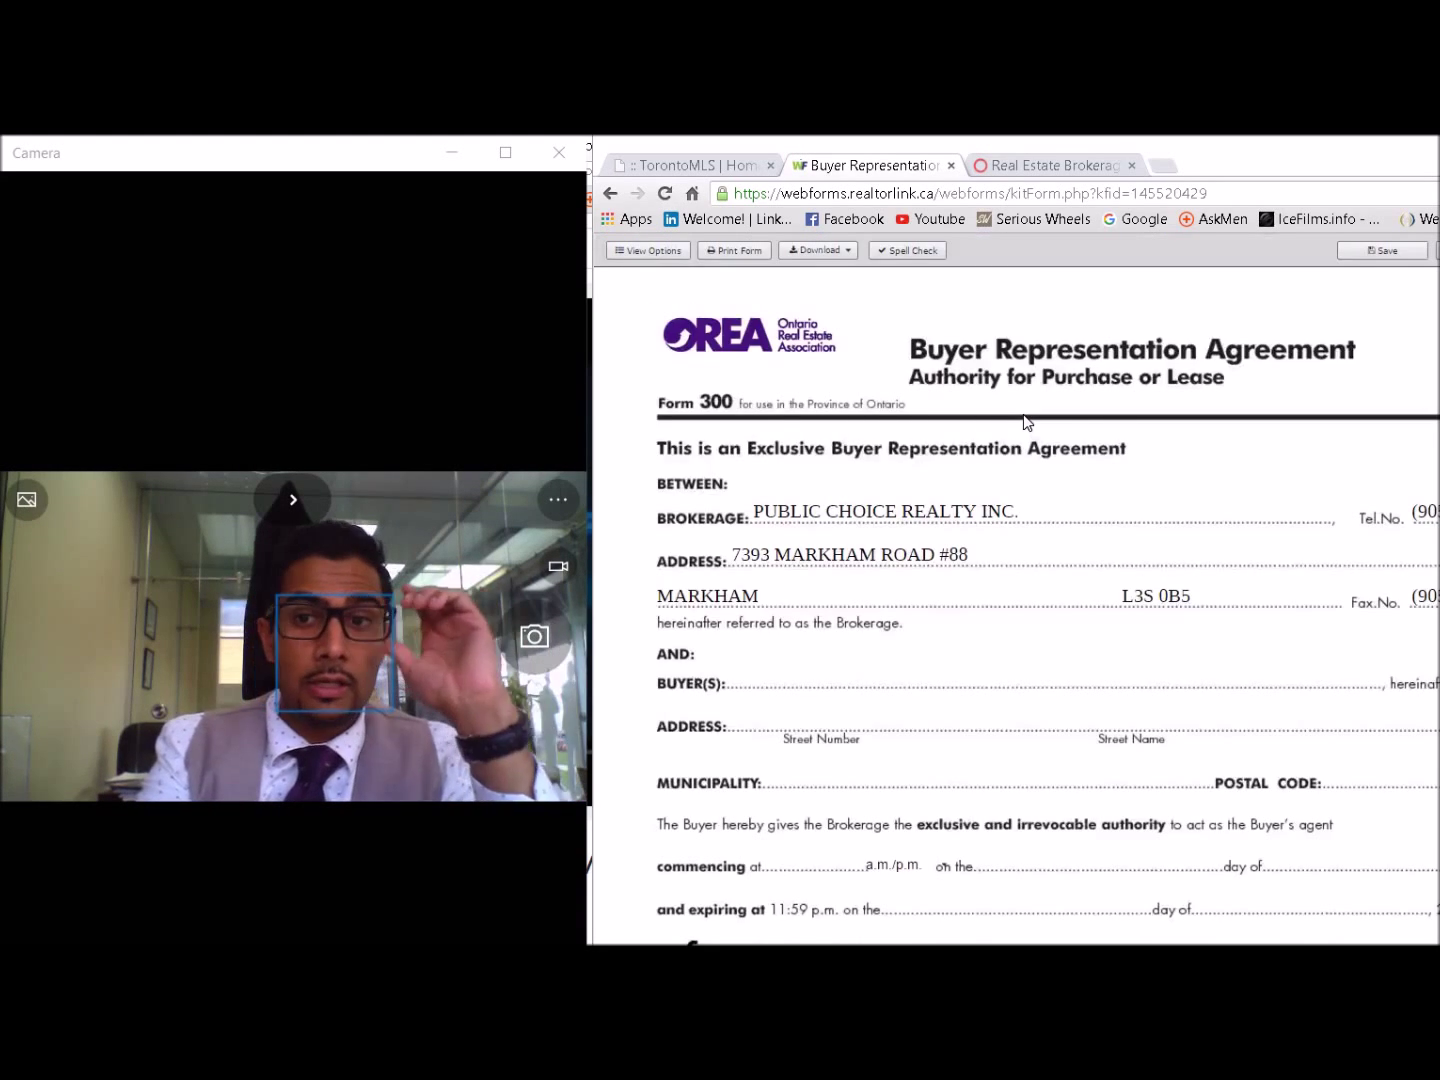
pyautogui.scroll(-5, 1024, 419)
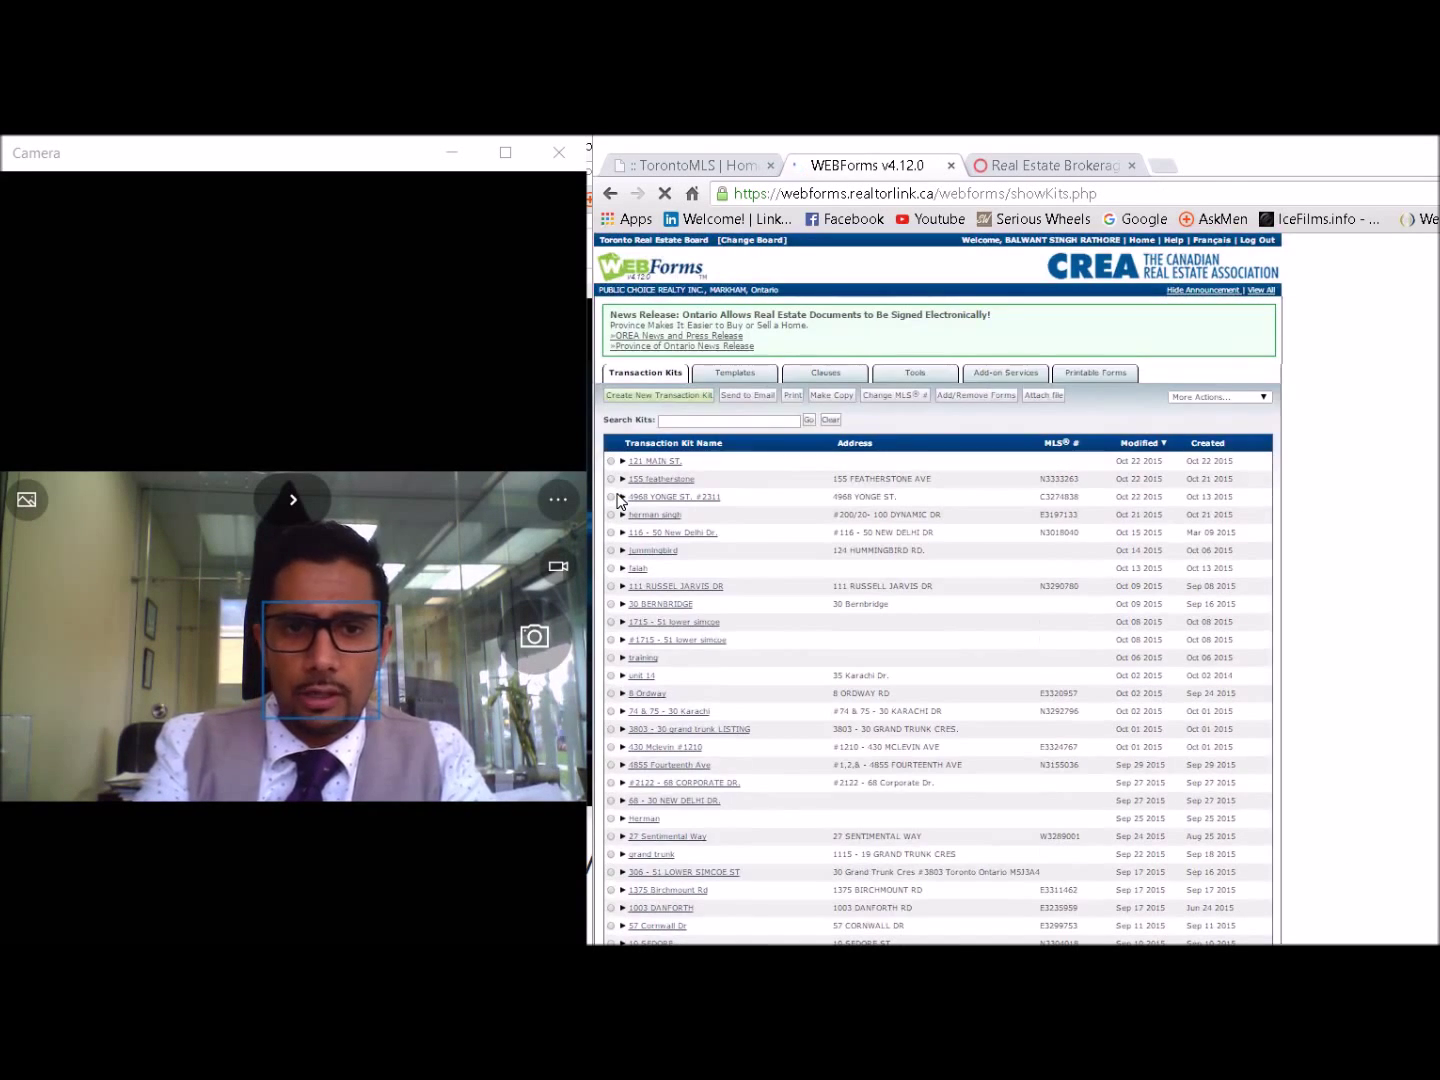
# Select the newly created transaction kit for adding or removing forms and search the form list for REC.
pyautogui.click(616, 501)
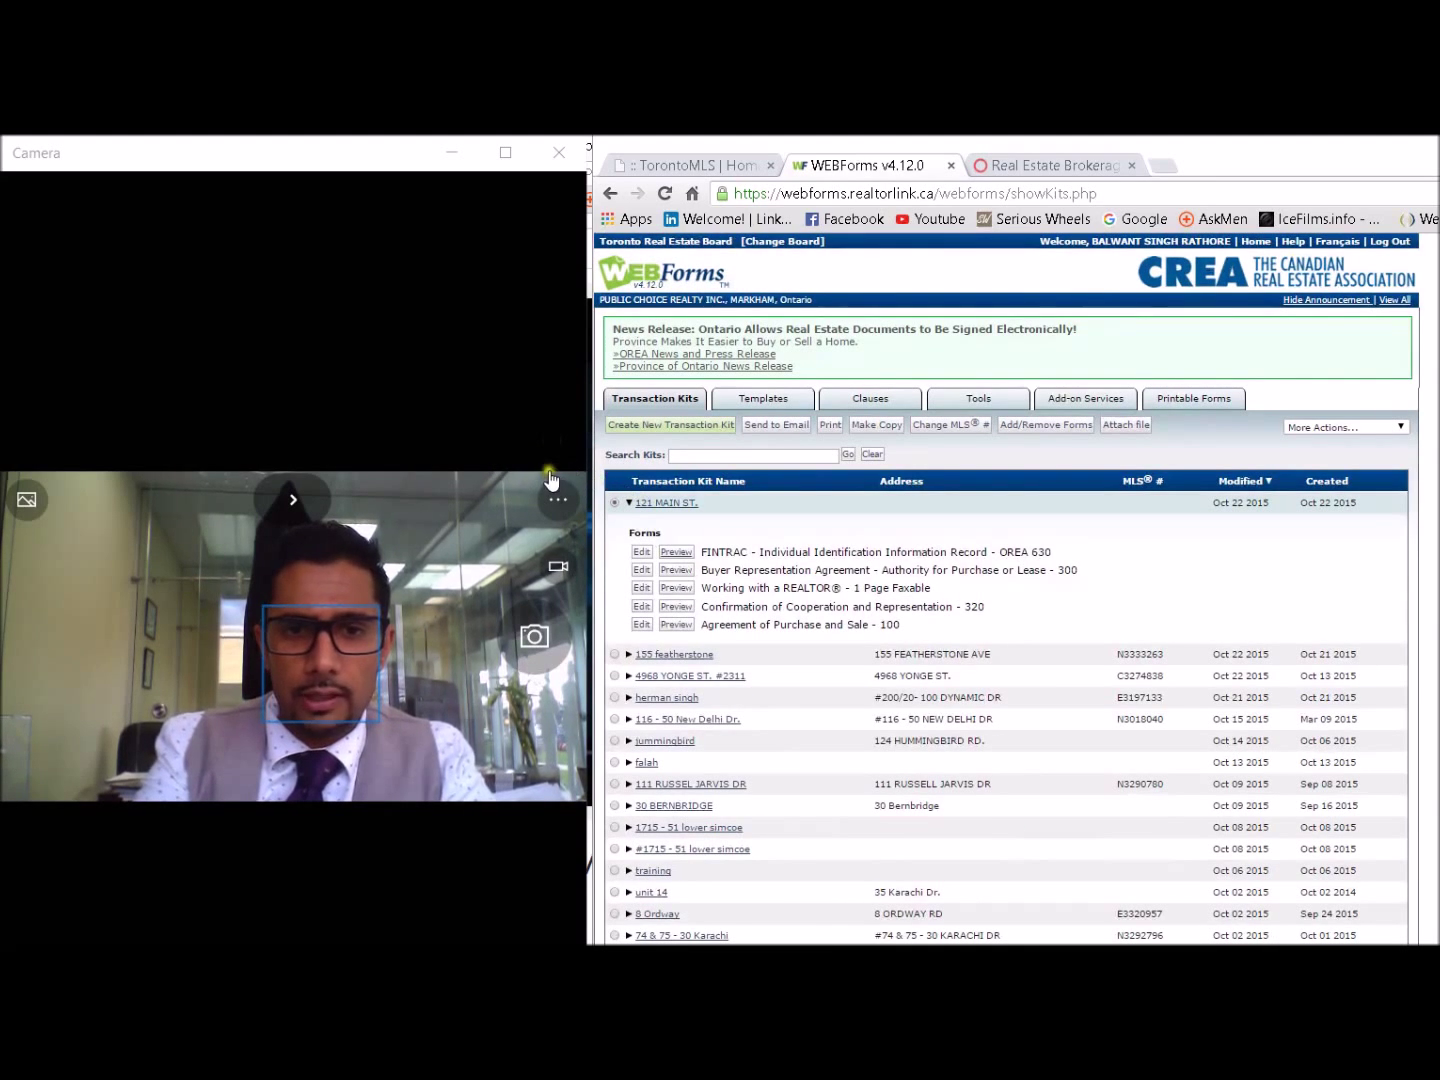
pyautogui.click(851, 370)
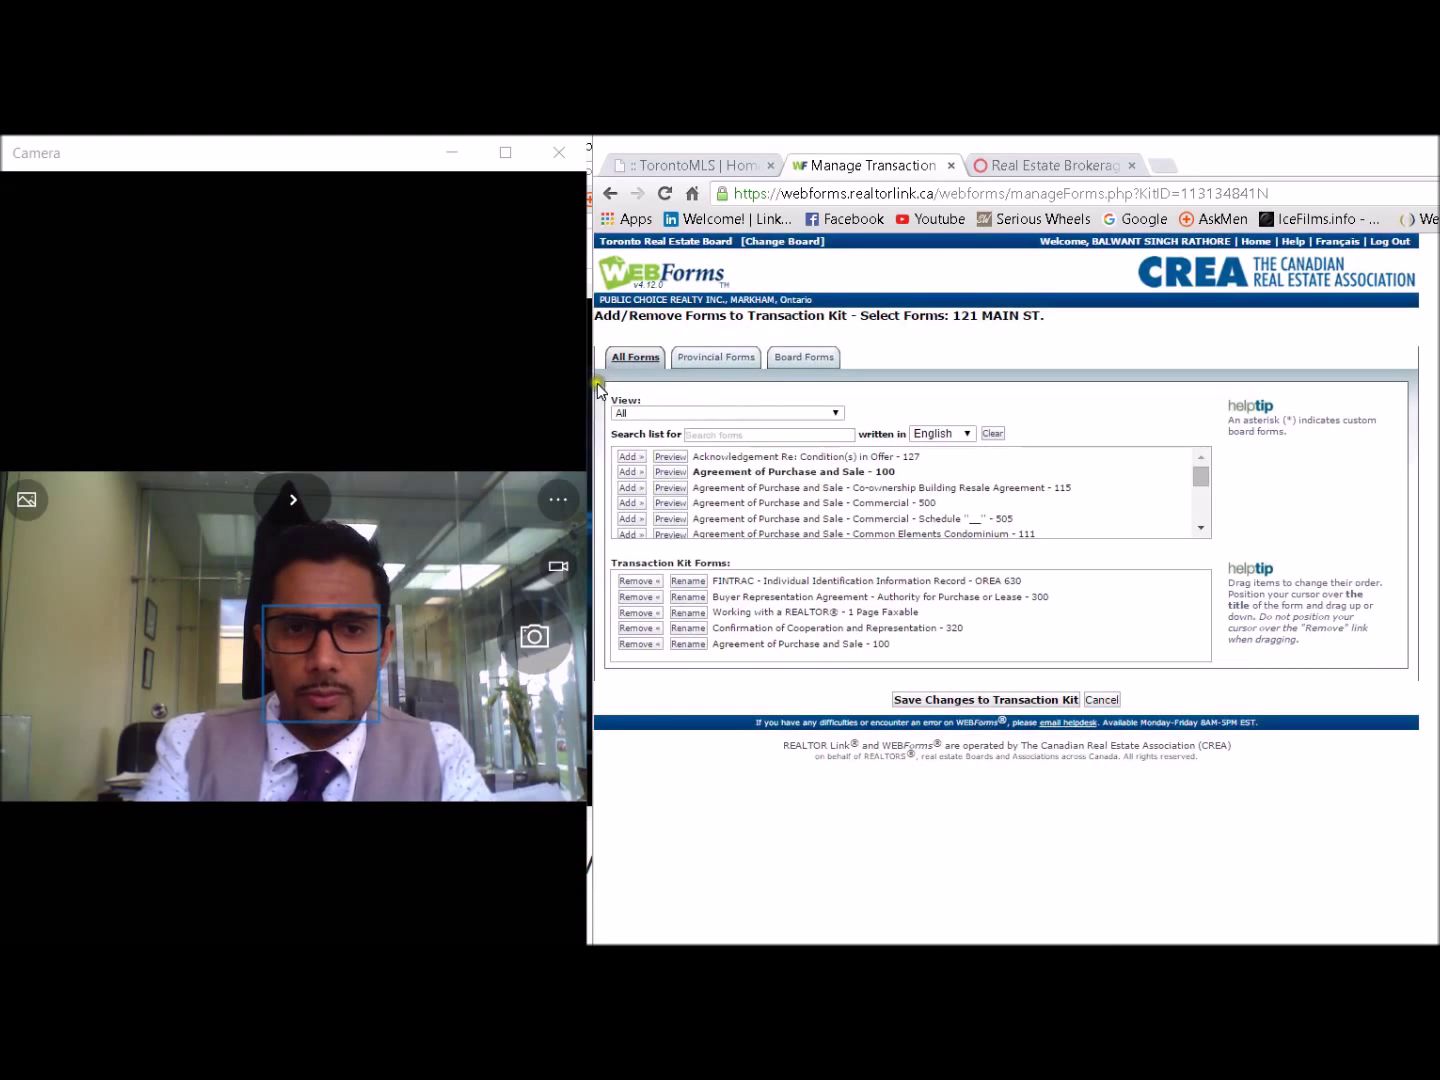
pyautogui.click(697, 434)
pyautogui.write('RE')
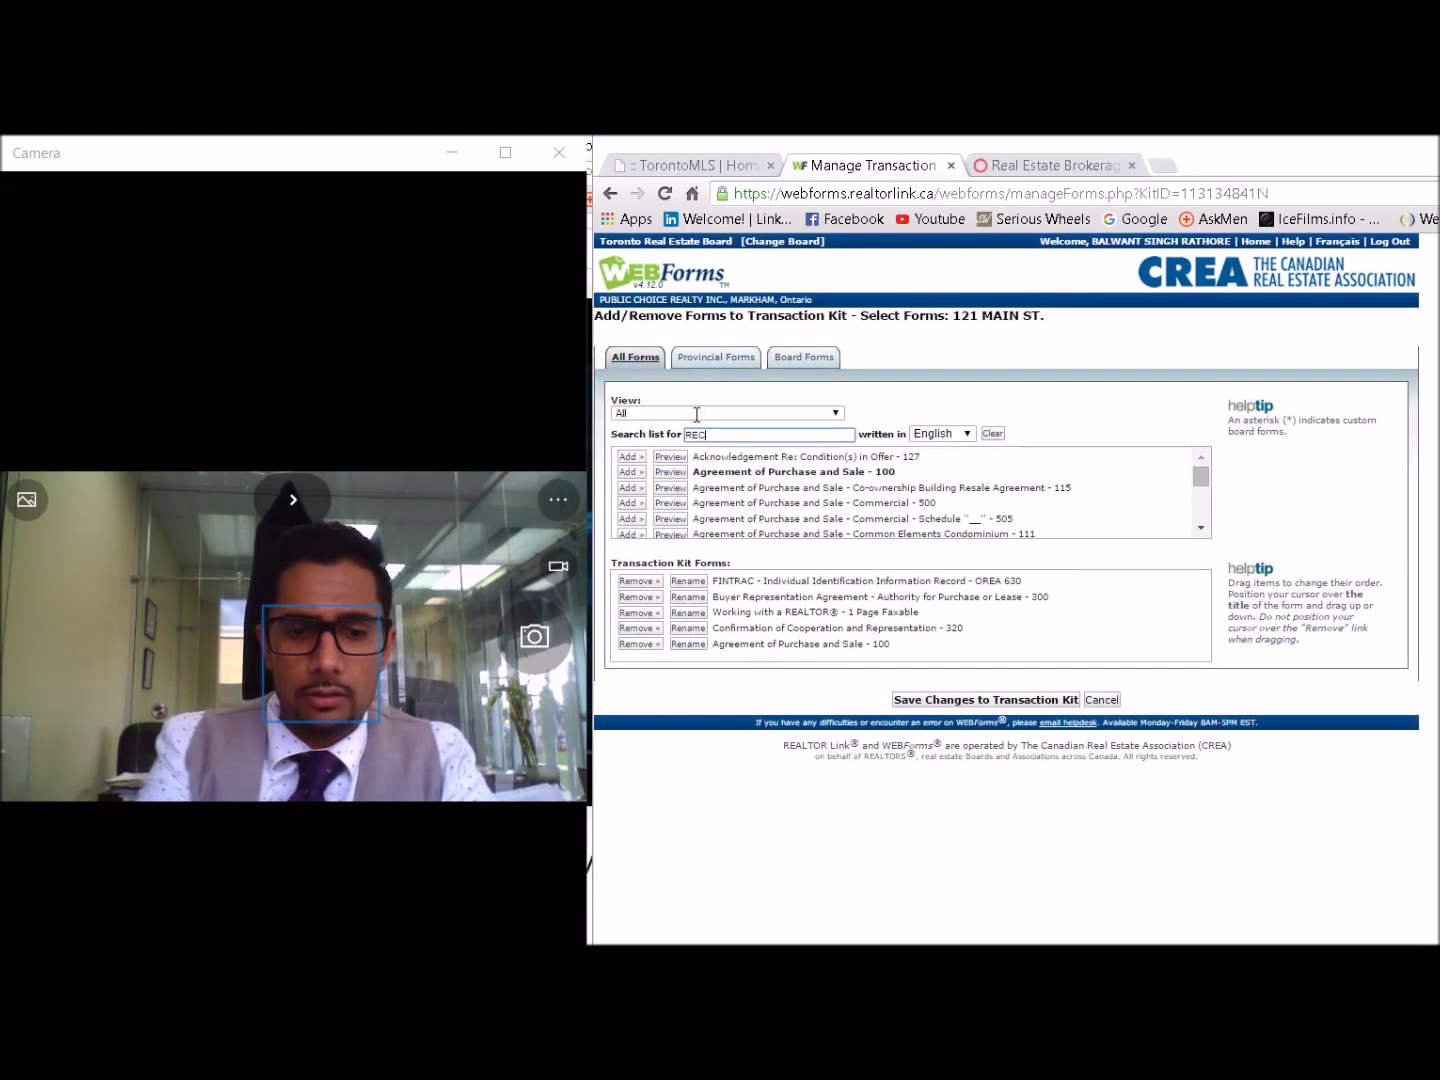
pyautogui.write('C')
pyautogui.click(619, 396)
pyautogui.click(733, 355)
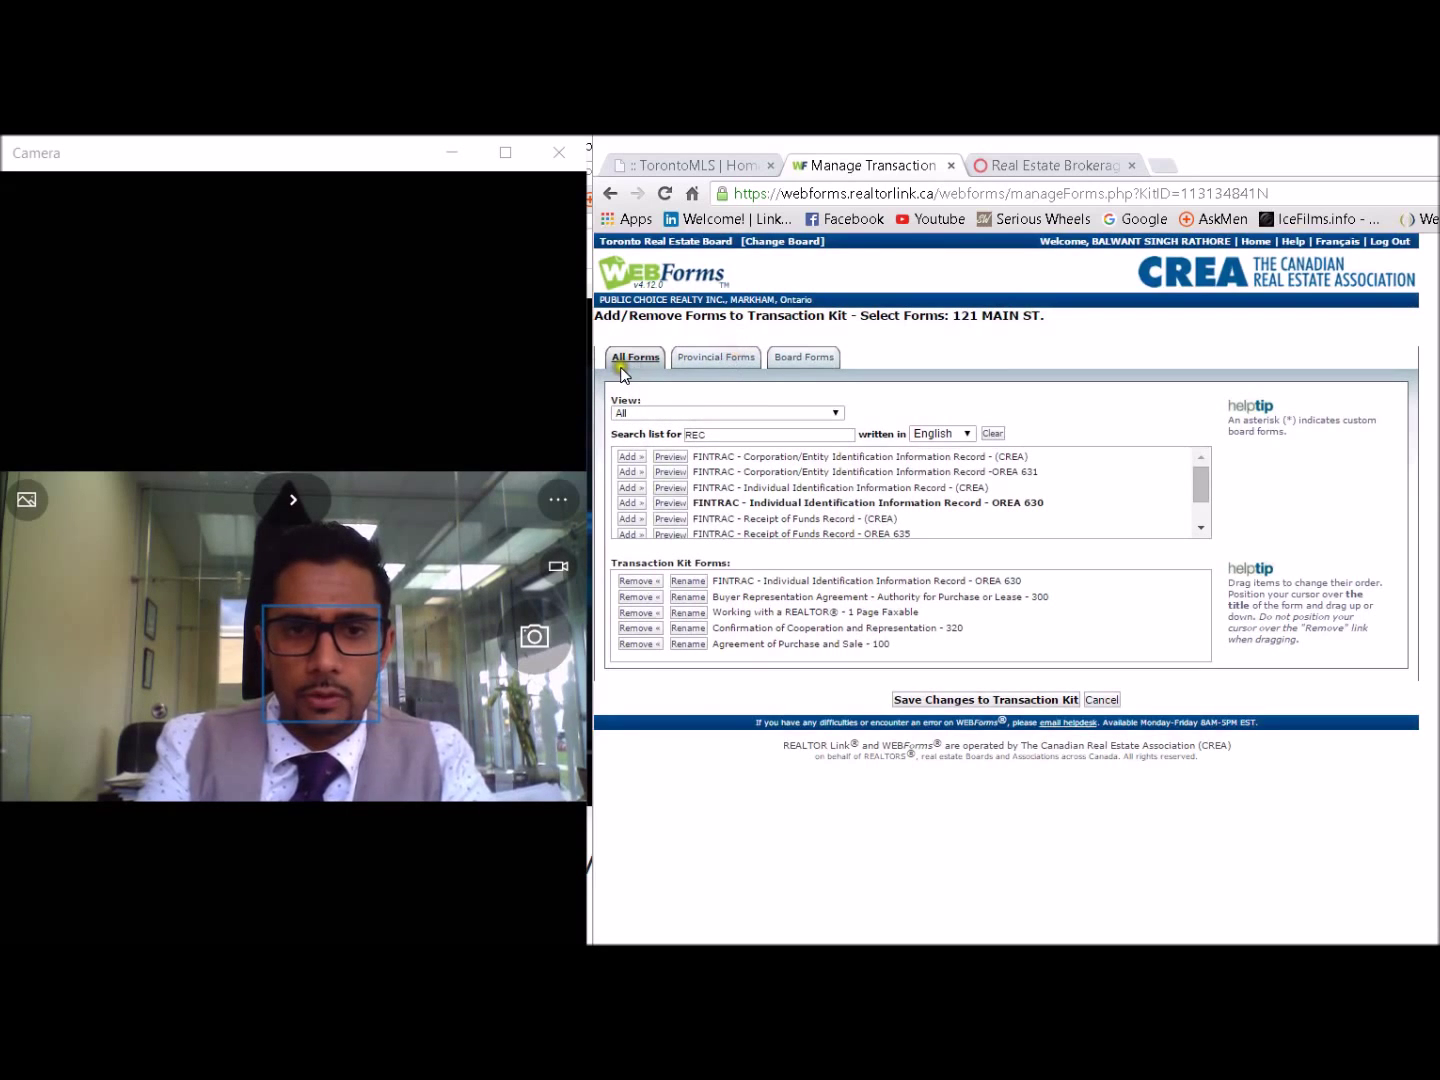
# Find FINTRAC - Receipt of Funds Record - OREA 635 by searching for FUNDS, and save it into the transaction kit.
pyautogui.press('Tab')
pyautogui.write('FIN')
pyautogui.press('BackSpace')
pyautogui.press('BackSpace')
pyautogui.press('BackSpace')
pyautogui.write('FUNDS')
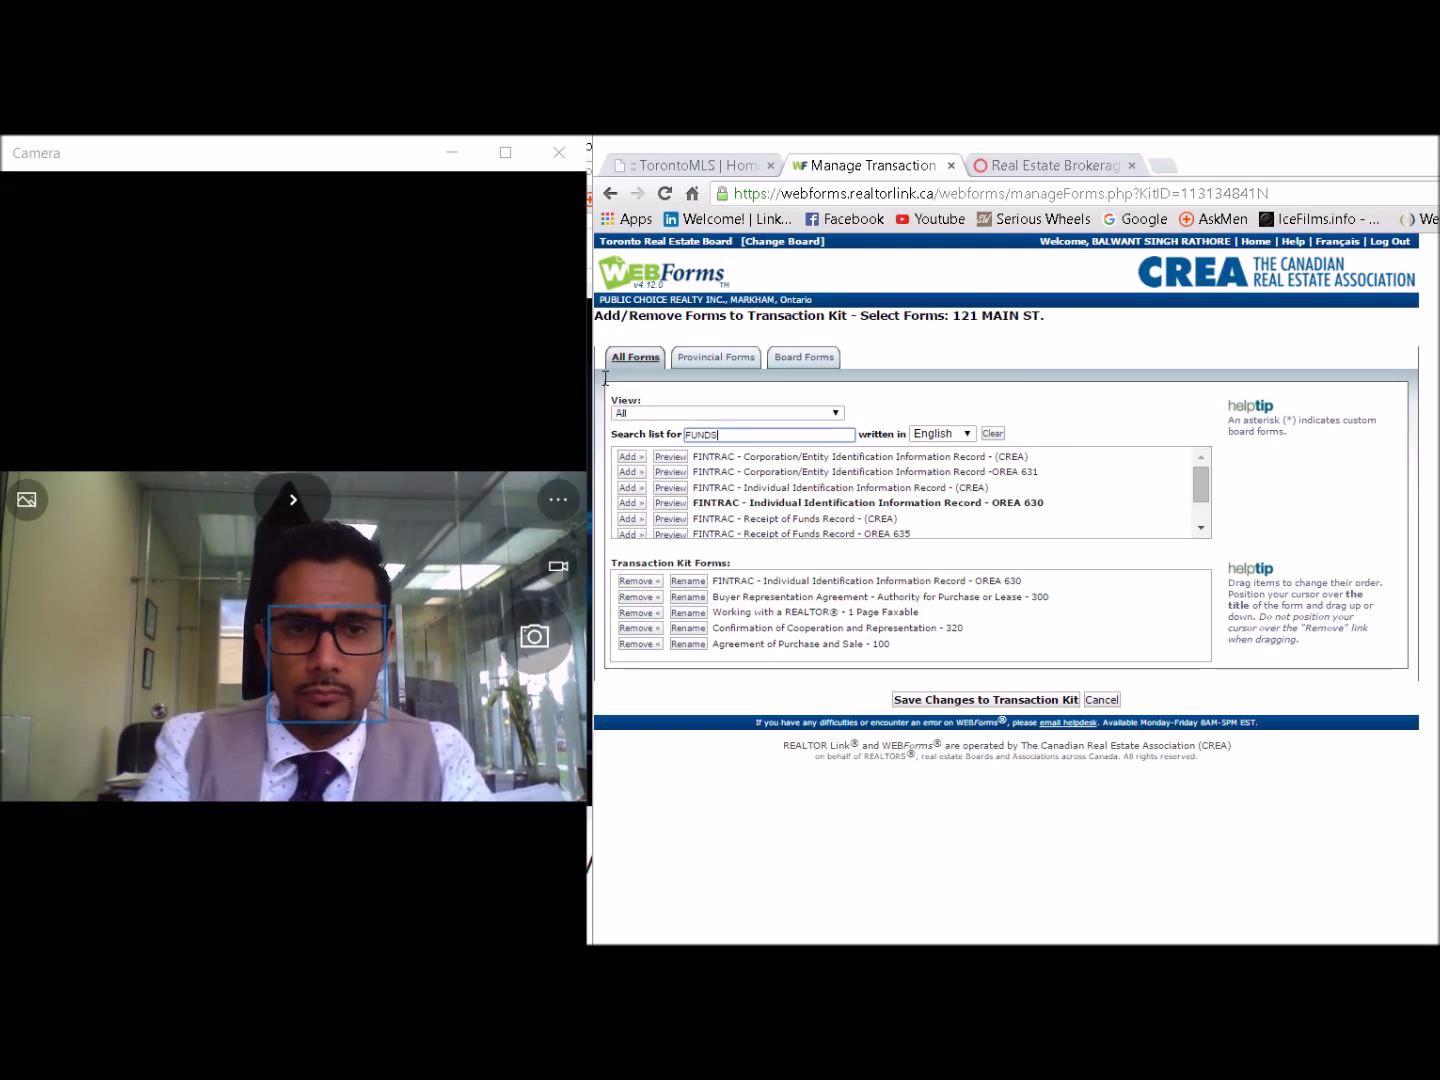
pyautogui.click(505, 411)
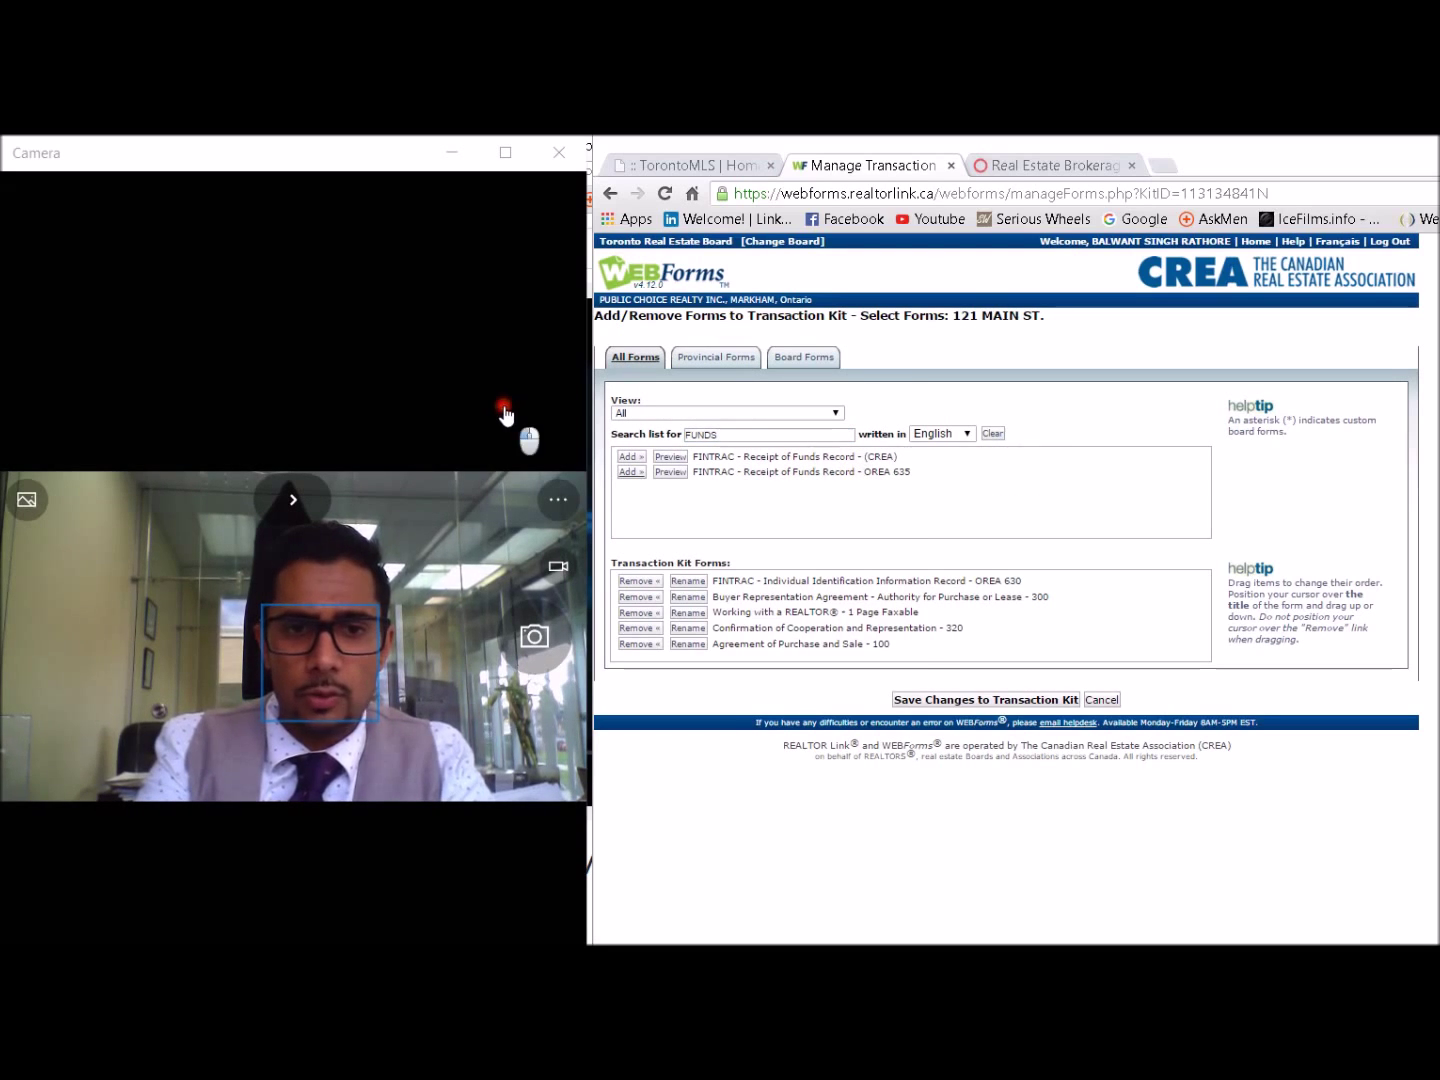
pyautogui.click(804, 584)
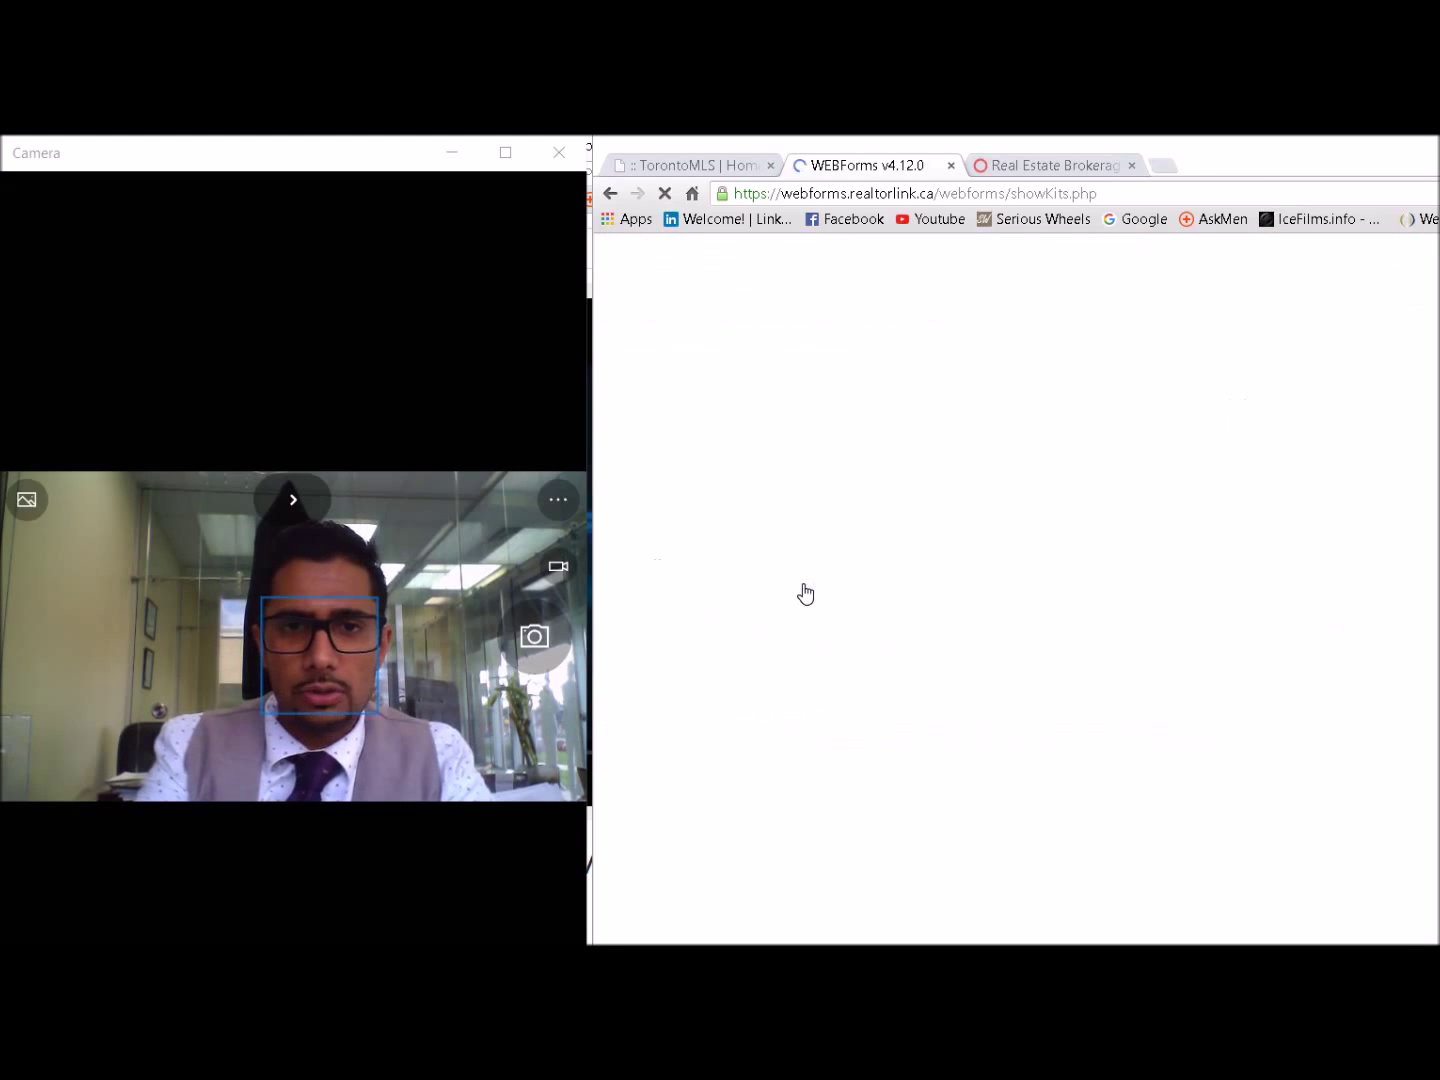